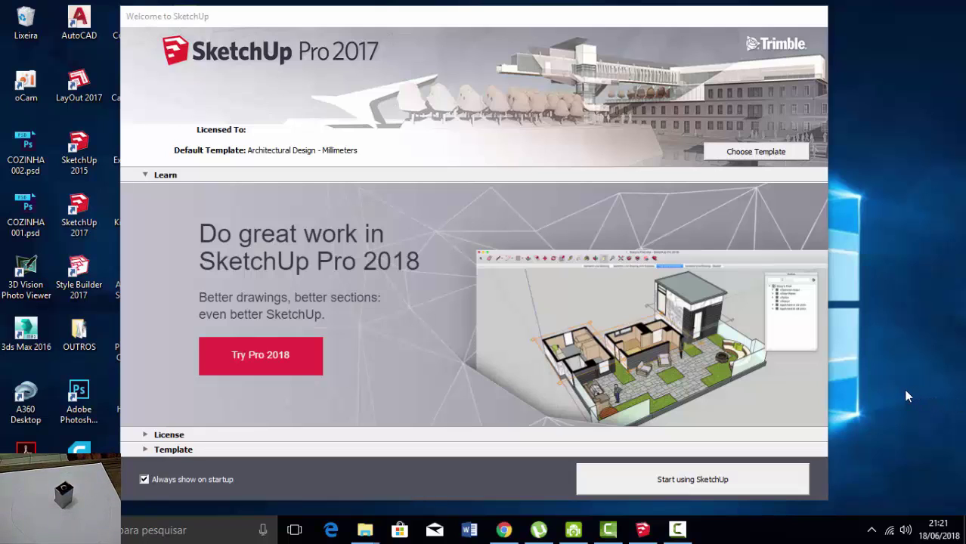
Start a new model from the Architectural Design - Millimeters template
click(146, 450)
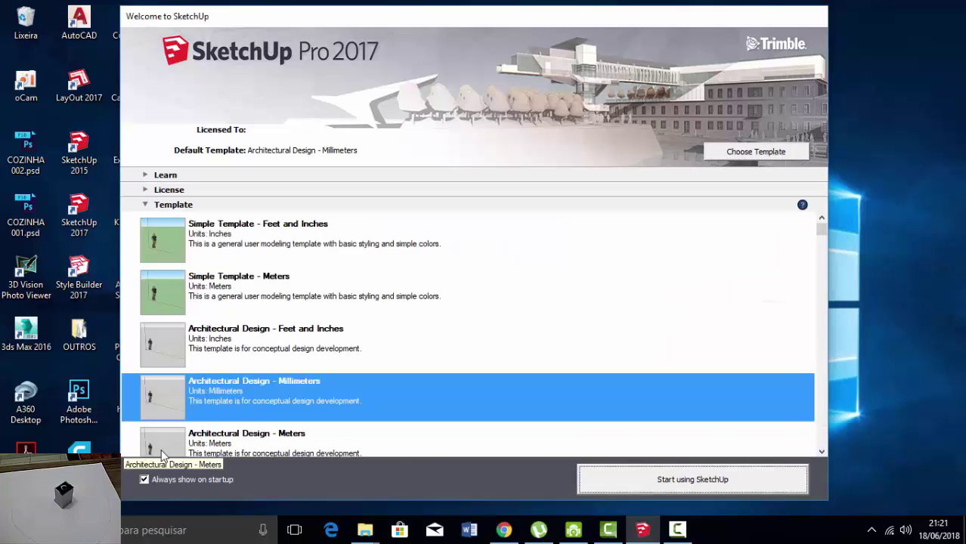
scroll(339, 393, down, 2)
scroll(288, 363, up, 1)
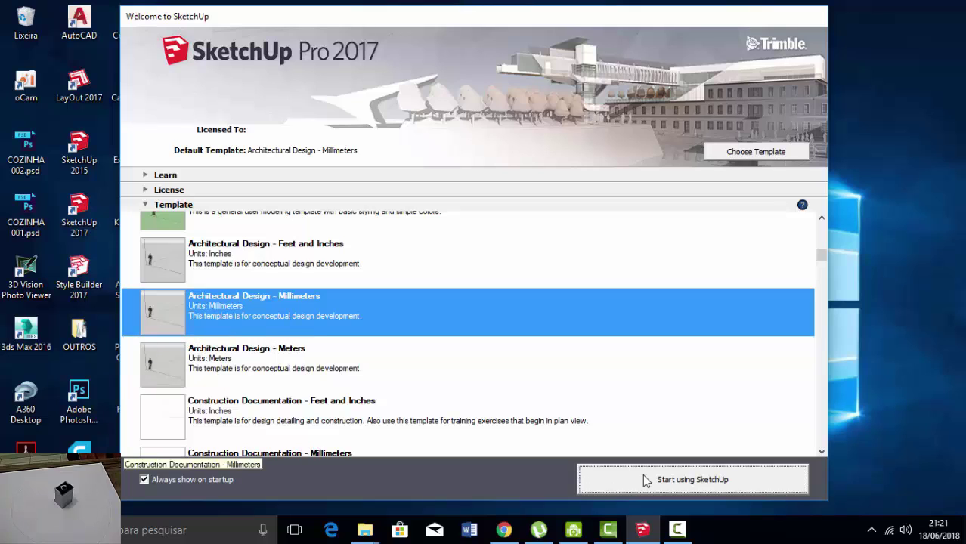
click(706, 486)
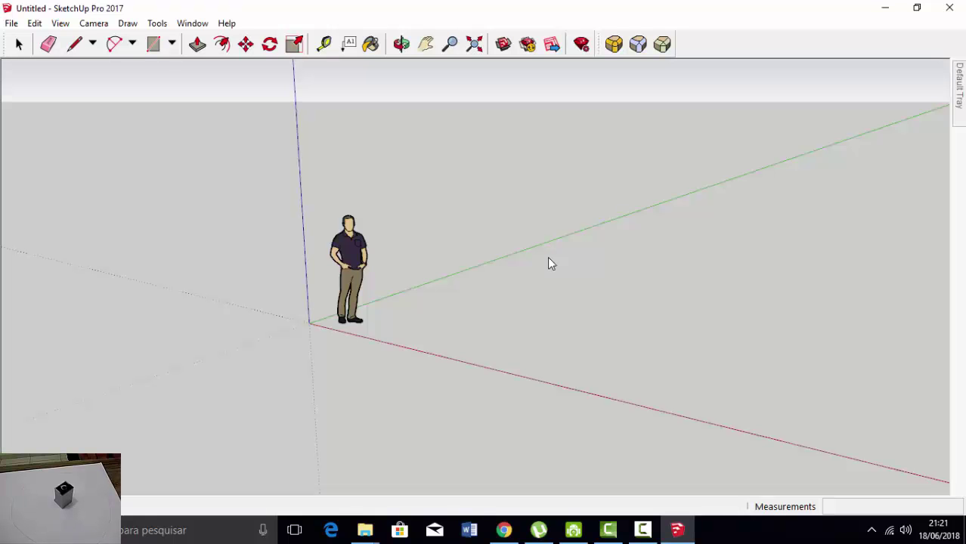
Box-select the template's standing scale figure in the empty scene
mouse_move(307, 172)
mouse_down()
mouse_move(426, 364)
mouse_move(320, 181)
mouse_up()
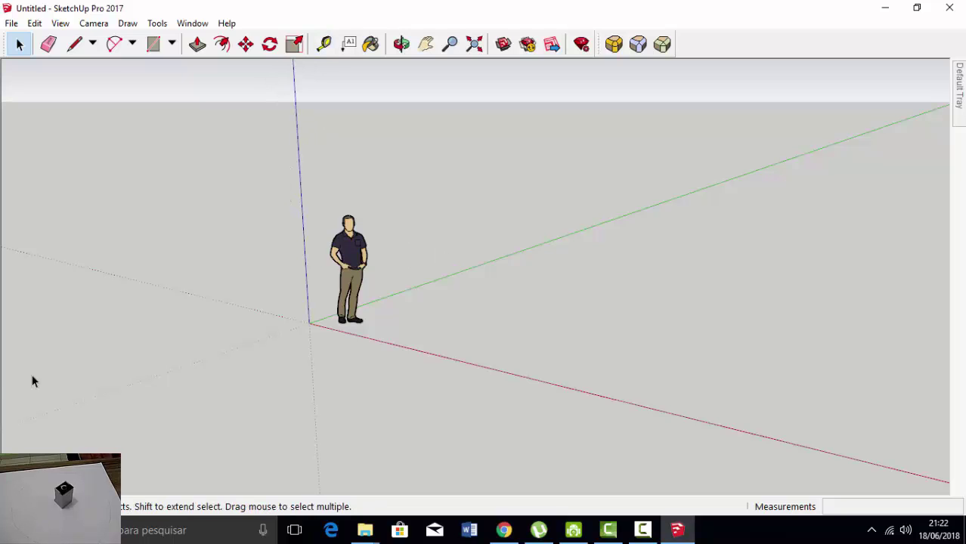
Show the Styles toolbar and dock it in the top toolbar row
right_click(742, 50)
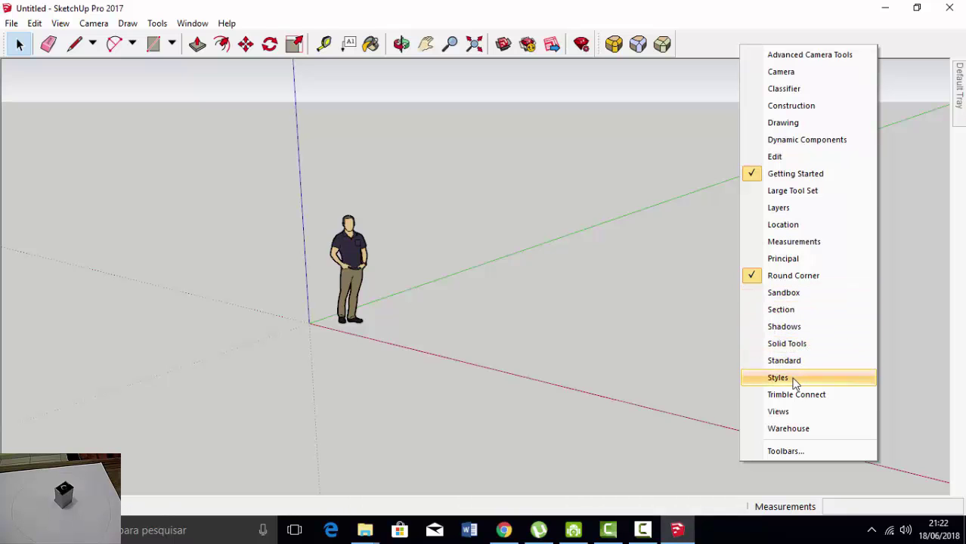
click(778, 377)
mouse_move(317, 38)
mouse_down()
mouse_move(698, 93)
mouse_move(677, 84)
mouse_up()
Show the Views toolbar docked in a second row, then open the Toolbars dialog
right_click(889, 48)
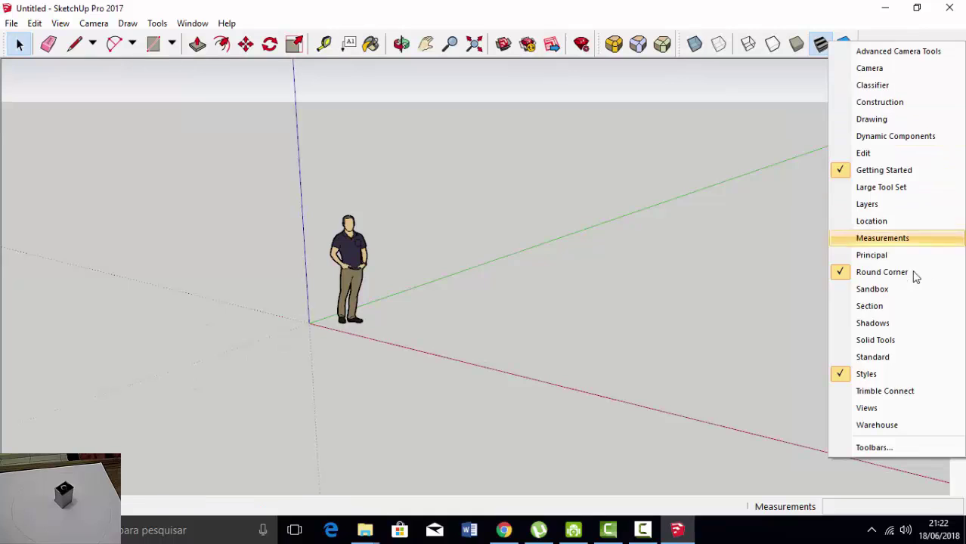
click(876, 408)
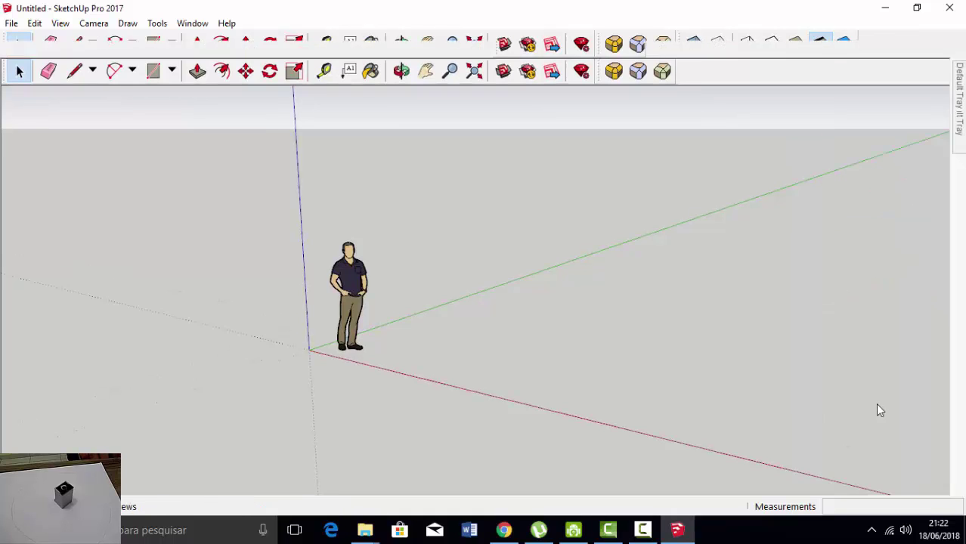
mouse_move(514, 54)
mouse_down()
mouse_move(68, 71)
mouse_move(56, 62)
mouse_up()
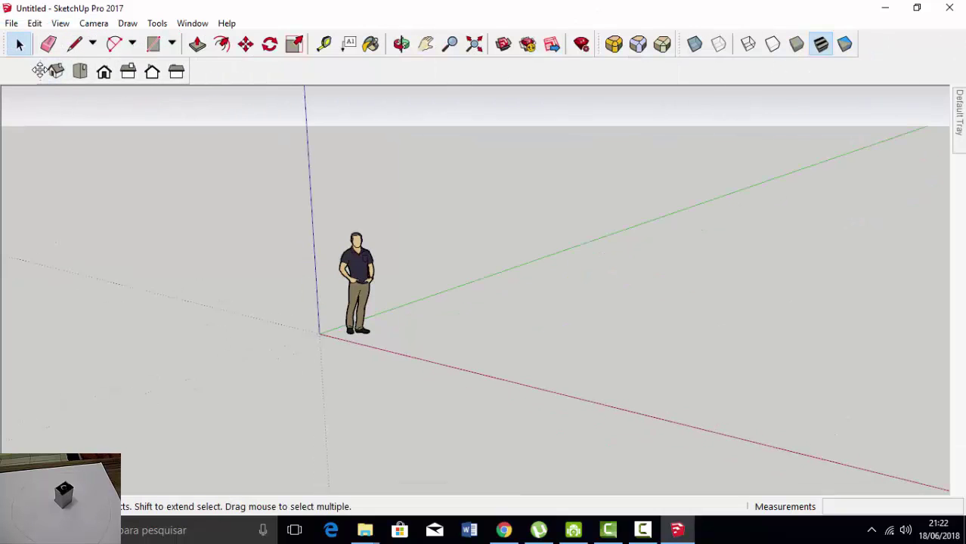
drag(56, 62, 15, 71)
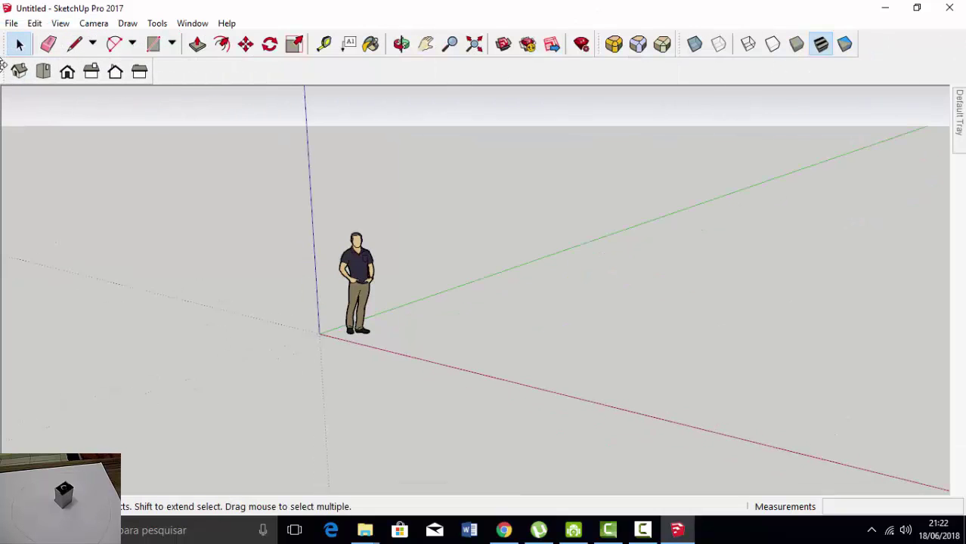
right_click(456, 71)
click(517, 472)
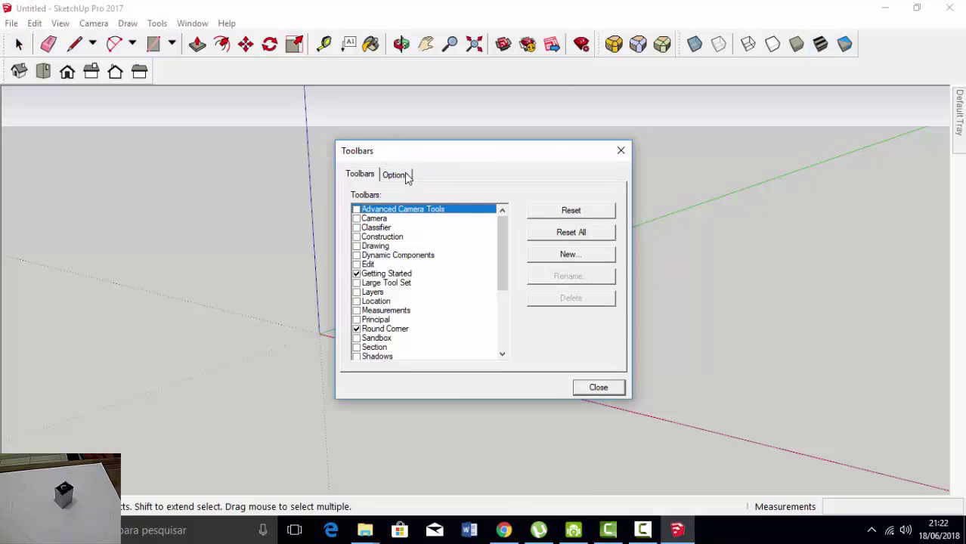
Turn off Large Icons, then dock the three-icon and Styles toolbars into two rows
click(407, 176)
click(368, 242)
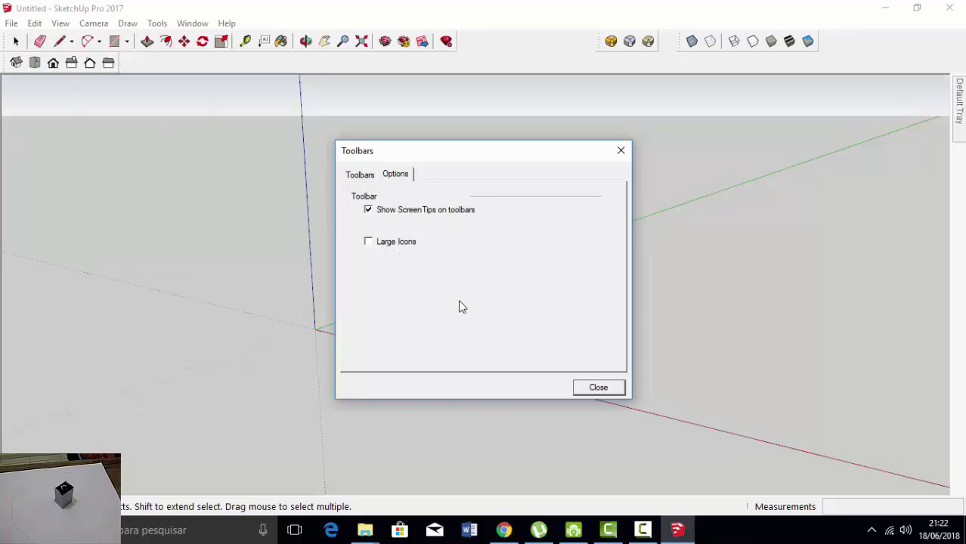
click(613, 389)
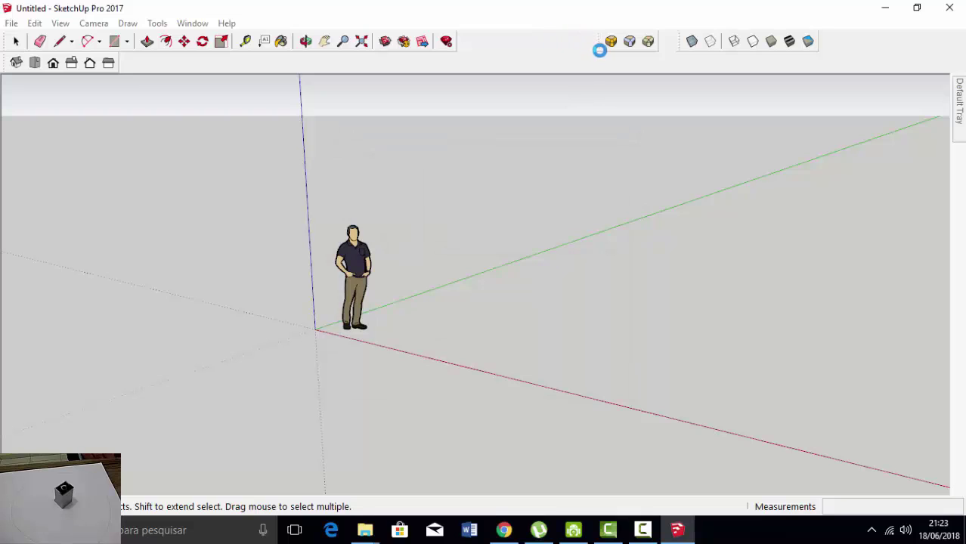
drag(602, 41, 464, 41)
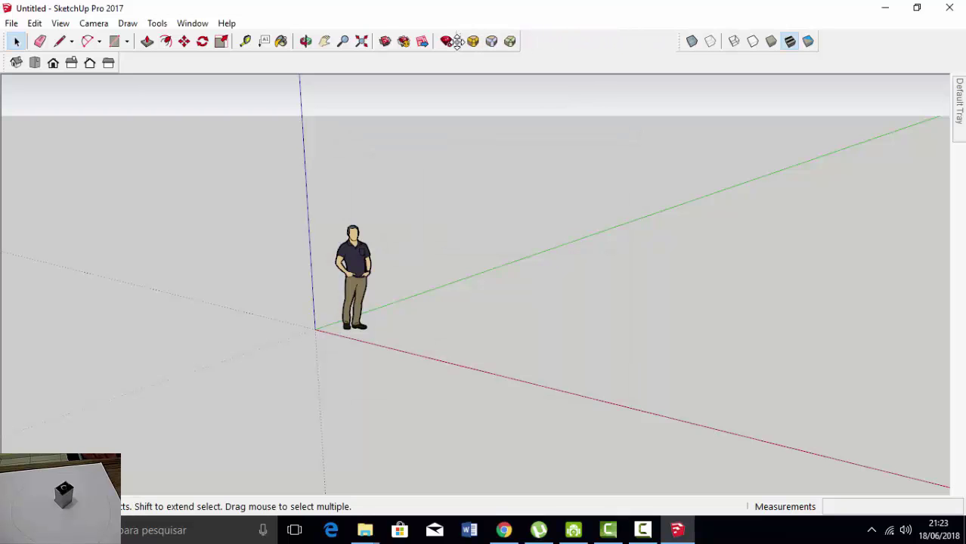
drag(678, 42, 118, 64)
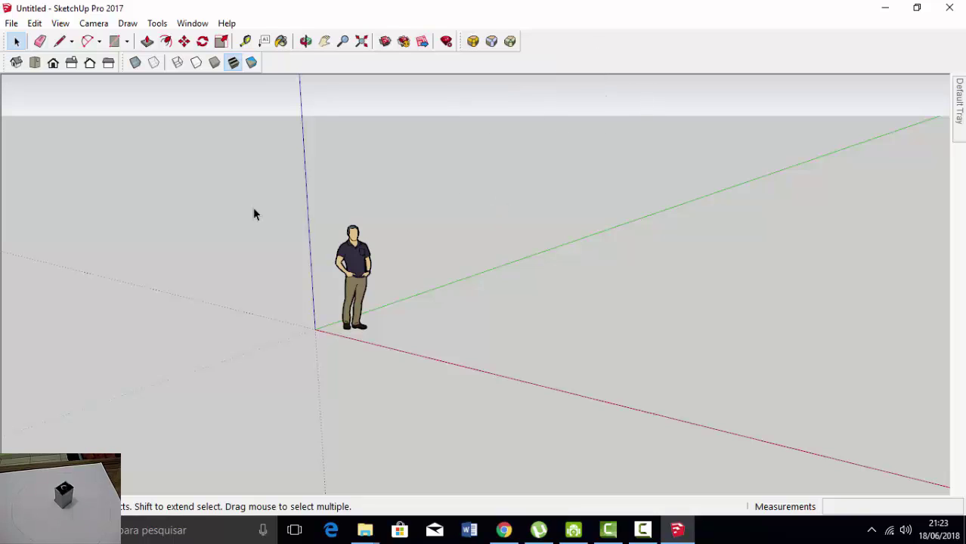
Delete the scale figure and orbit to a new viewing angle
drag(261, 178, 463, 379)
key(Delete)
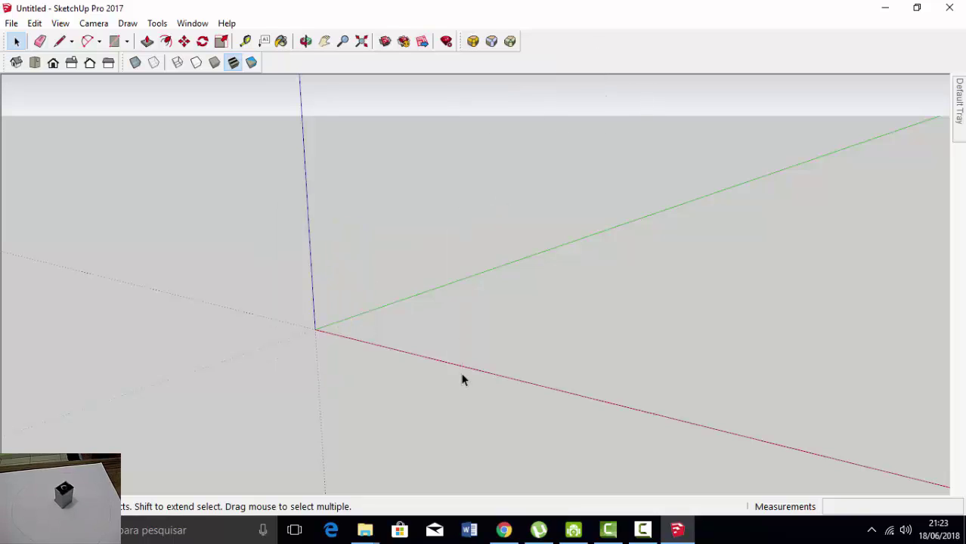
mouse_move(485, 362)
middle_down()
mouse_move(331, 361)
mouse_move(344, 364)
middle_up()
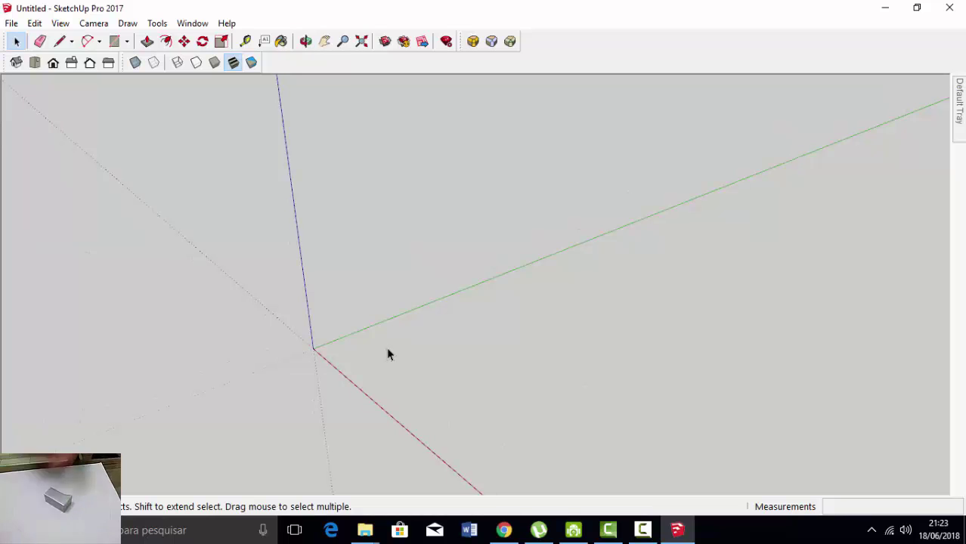
Draw a 27 mm line along the green axis
click(60, 40)
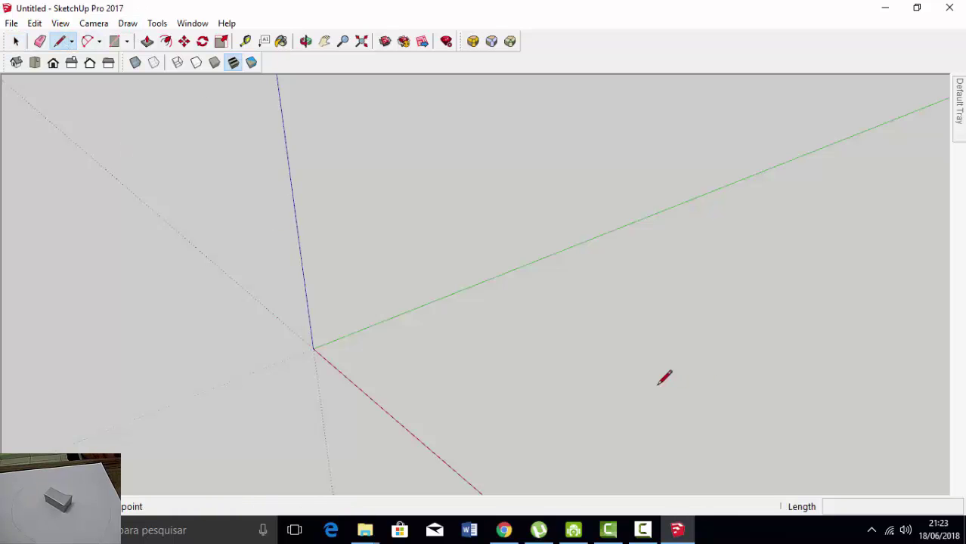
scroll(665, 378, up, 2)
scroll(387, 317, up, 1)
scroll(384, 330, up, 2)
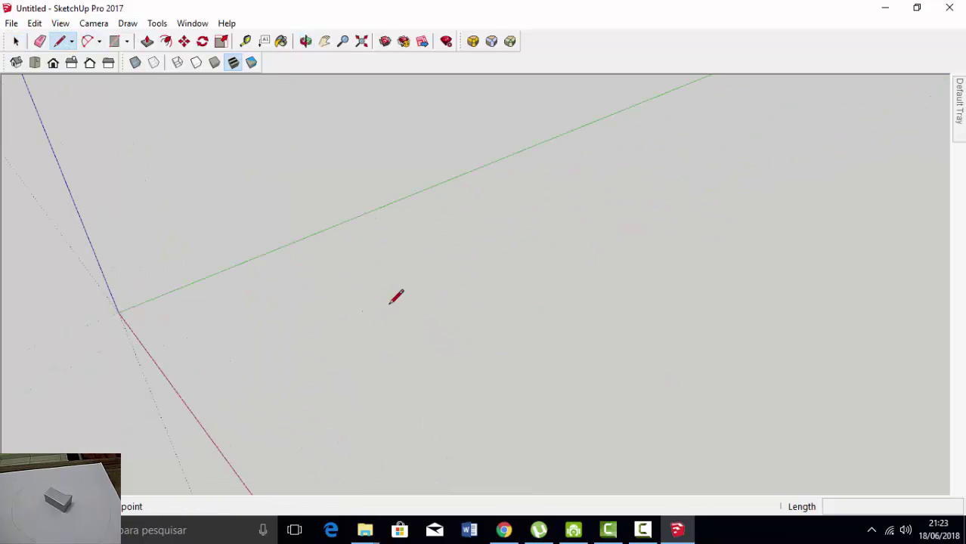
scroll(267, 404, down, 1)
scroll(382, 314, up, 1)
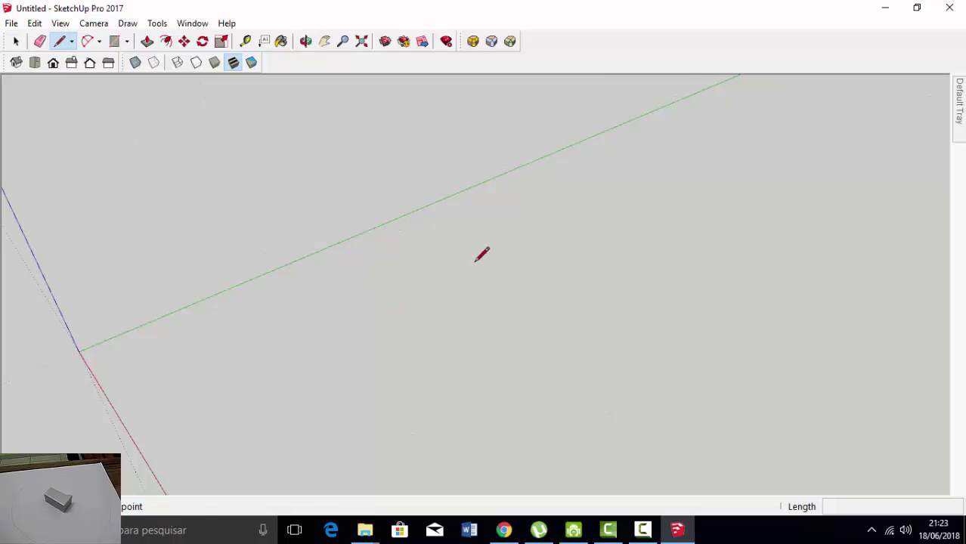
scroll(259, 360, down, 1)
scroll(287, 345, down, 1)
scroll(298, 348, up, 1)
click(270, 365)
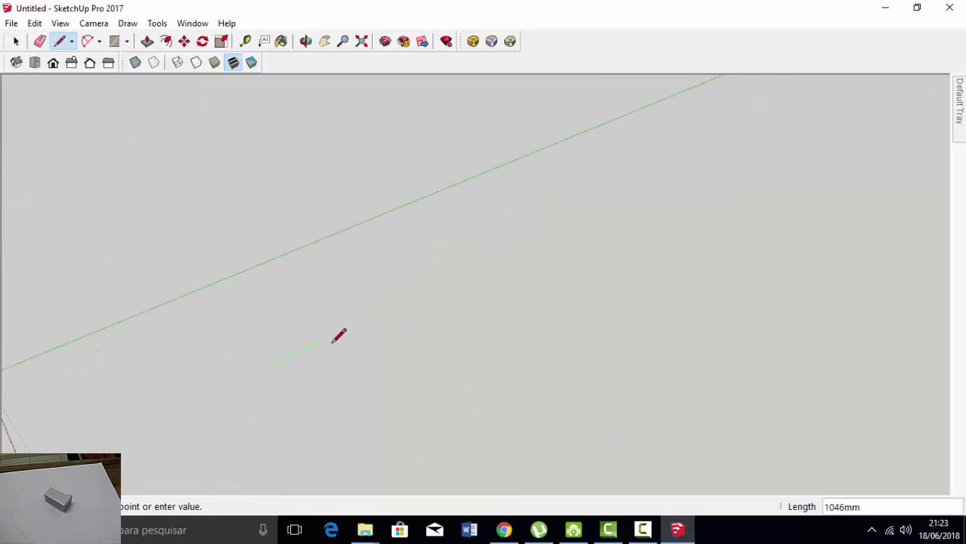
text(27)
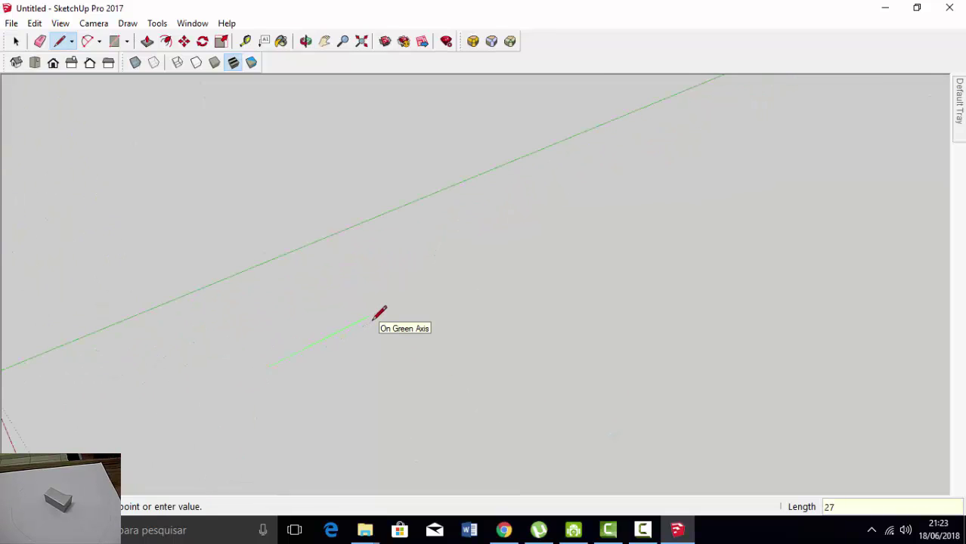
key(Return)
Switch to the Top view and zoom to frame the line
scroll(284, 333, up, 2)
scroll(273, 360, up, 1)
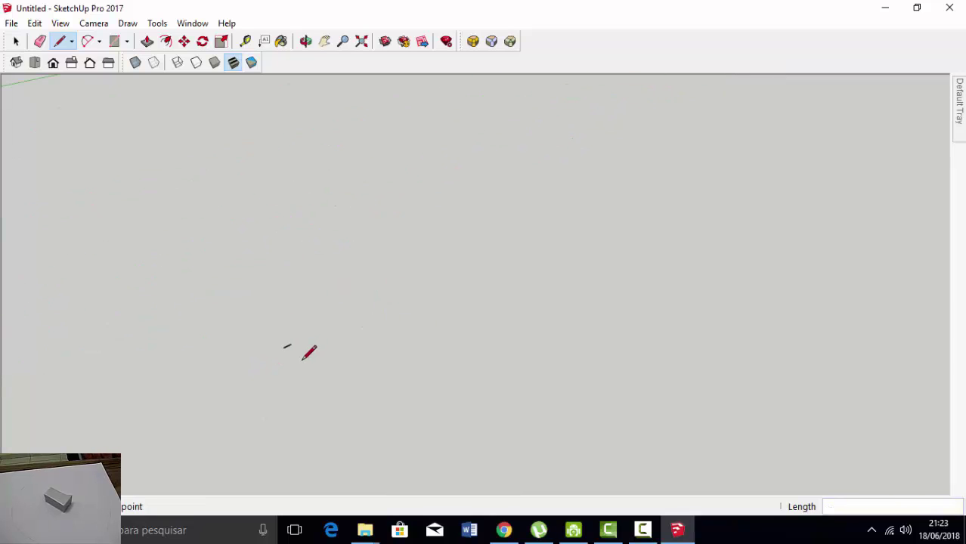
scroll(280, 344, up, 2)
scroll(237, 272, up, 2)
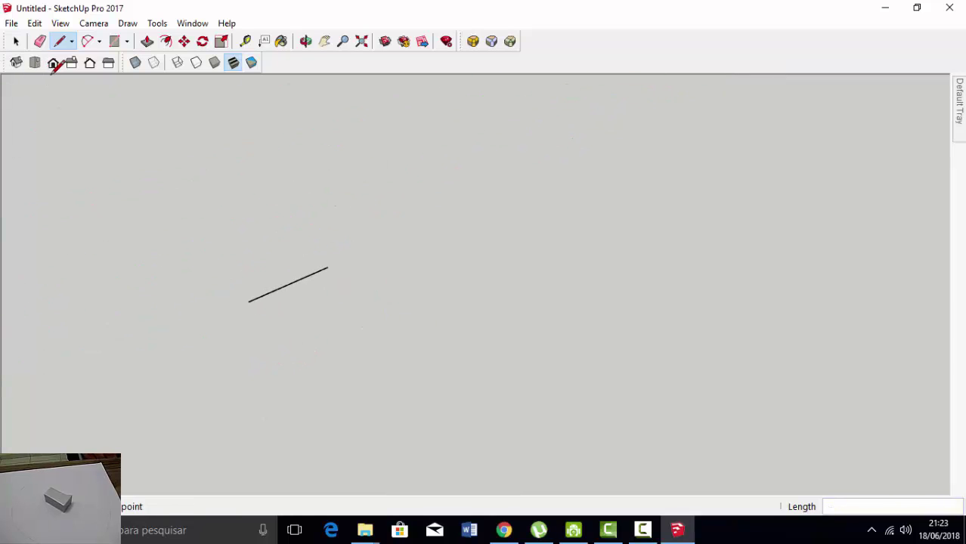
click(34, 63)
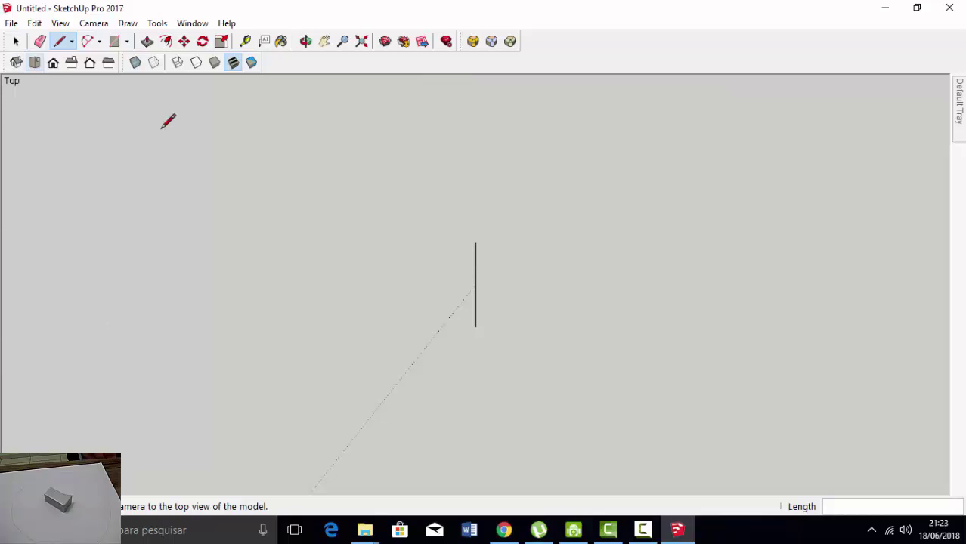
scroll(428, 291, down, 3)
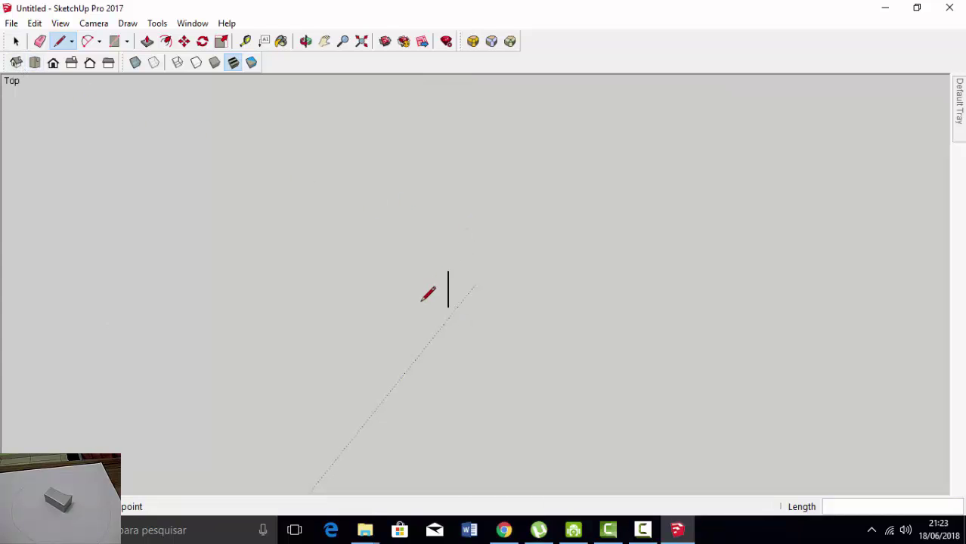
scroll(426, 287, down, 2)
scroll(459, 272, down, 3)
scroll(453, 288, up, 3)
scroll(427, 291, up, 3)
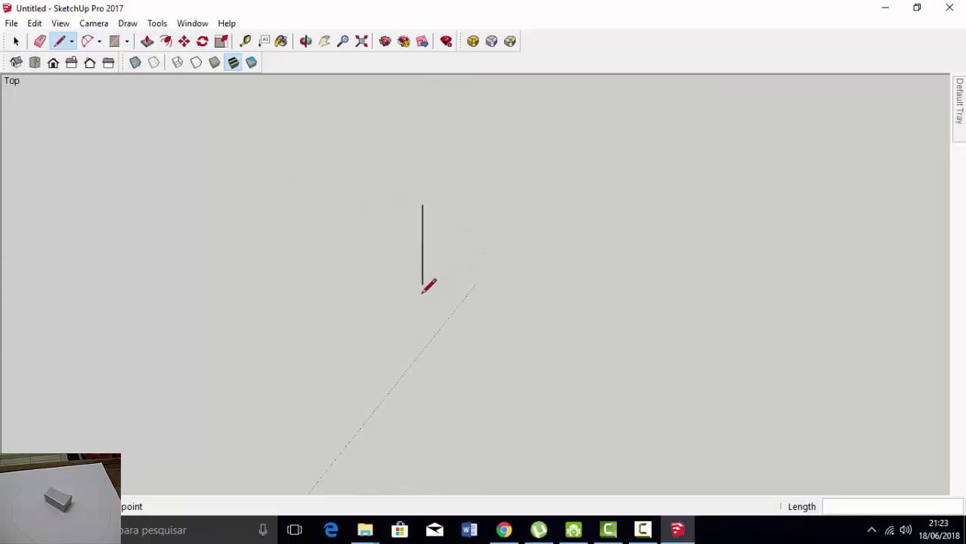
scroll(422, 289, up, 1)
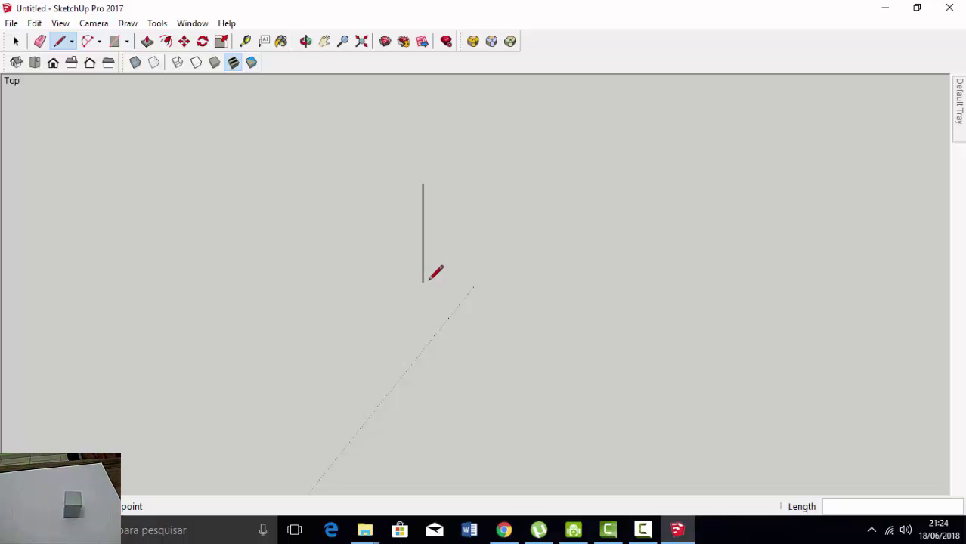
Draw a 7-long horizontal line from the line's bottom and a 2-long upward stub
click(423, 283)
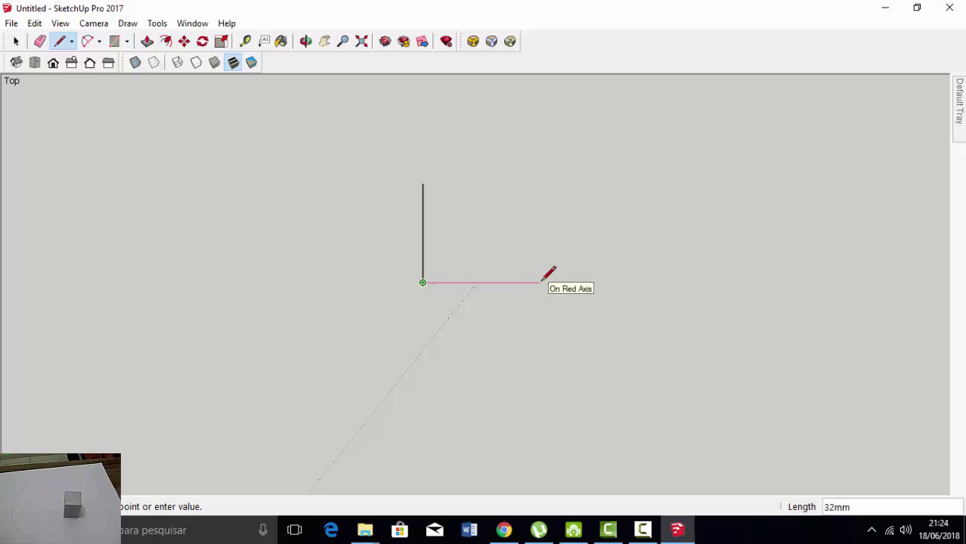
text(7)
key(Return)
scroll(470, 259, up, 2)
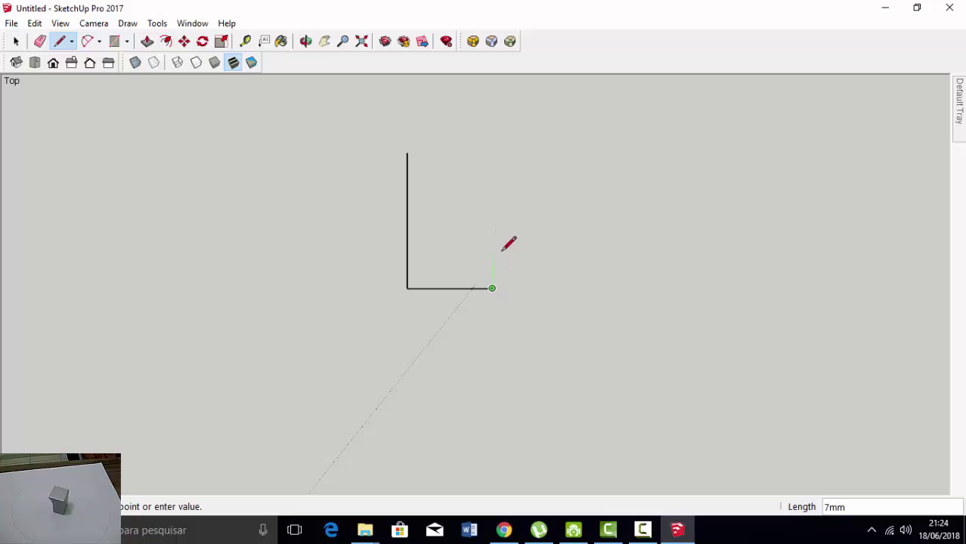
text(2)
key(Return)
key(Escape)
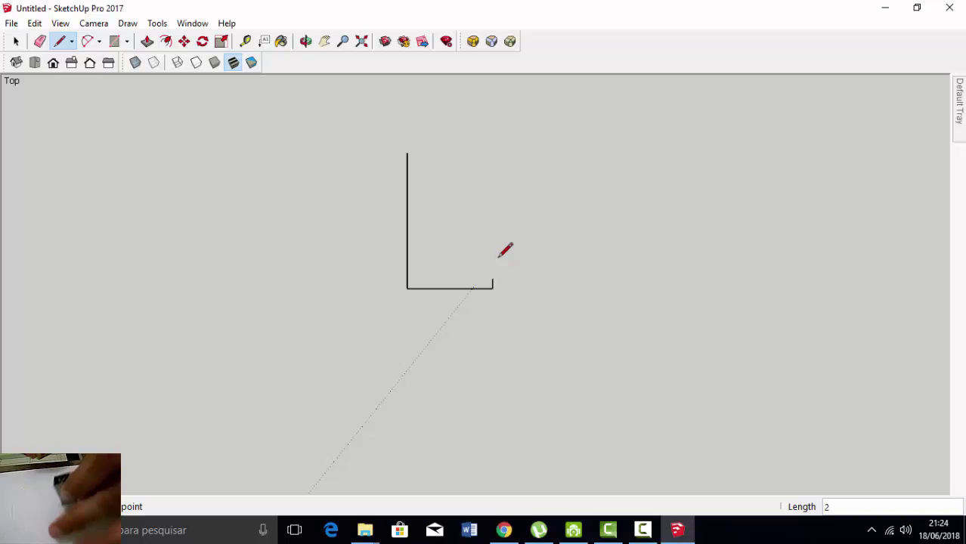
Draw a 13-long top edge and an 18-long right side going down
click(407, 152)
text(13)
key(Return)
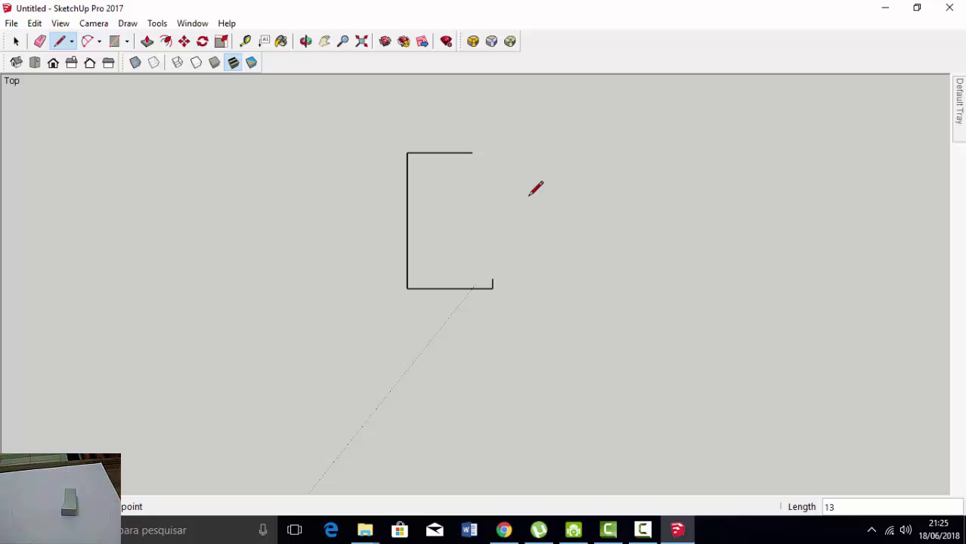
click(473, 152)
text(18)
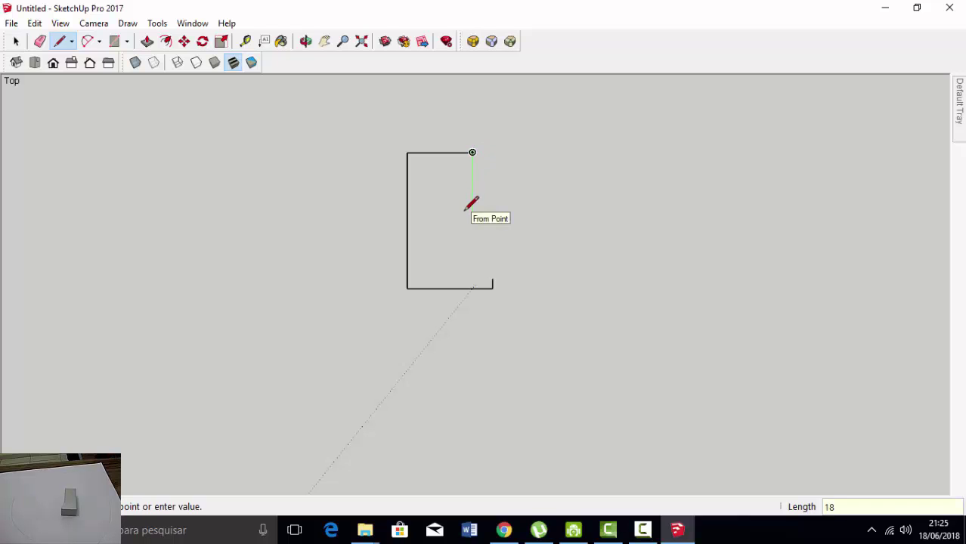
key(Return)
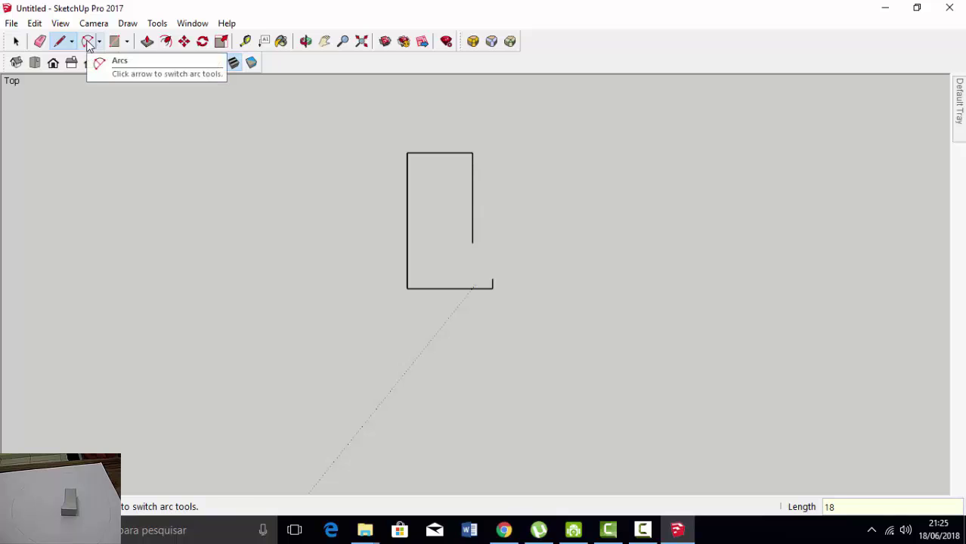
Draw a 2-point arc from the right side's lower end to the stub's top, setting its bulge
click(92, 43)
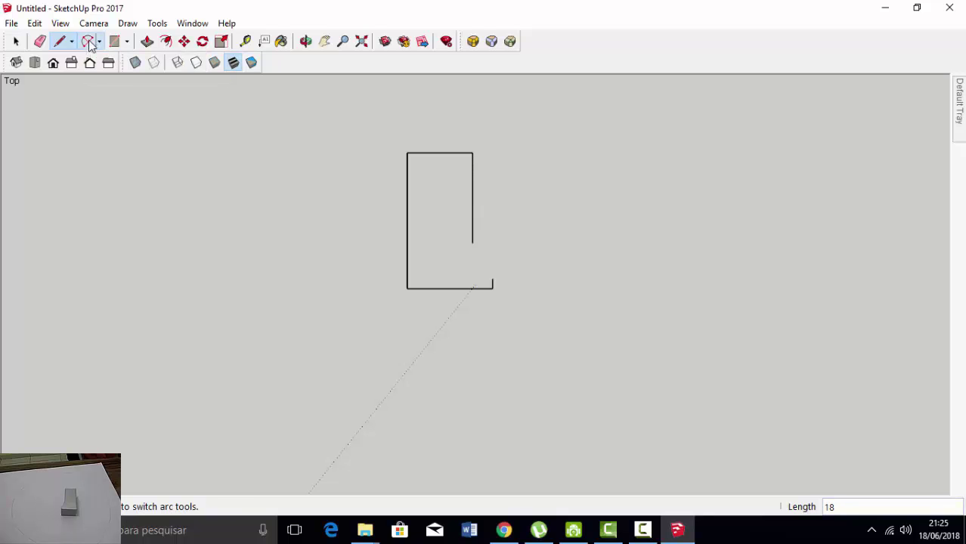
click(472, 242)
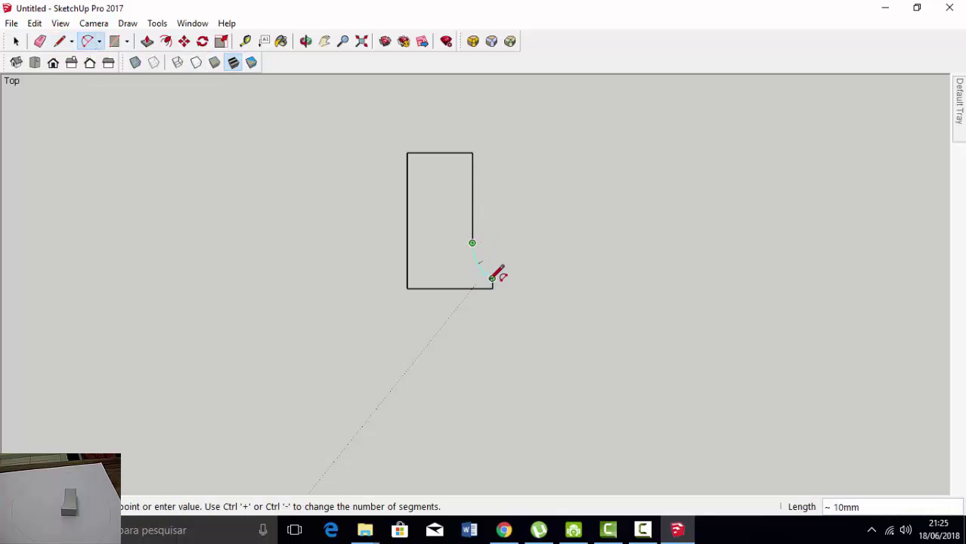
click(492, 279)
scroll(487, 261, up, 3)
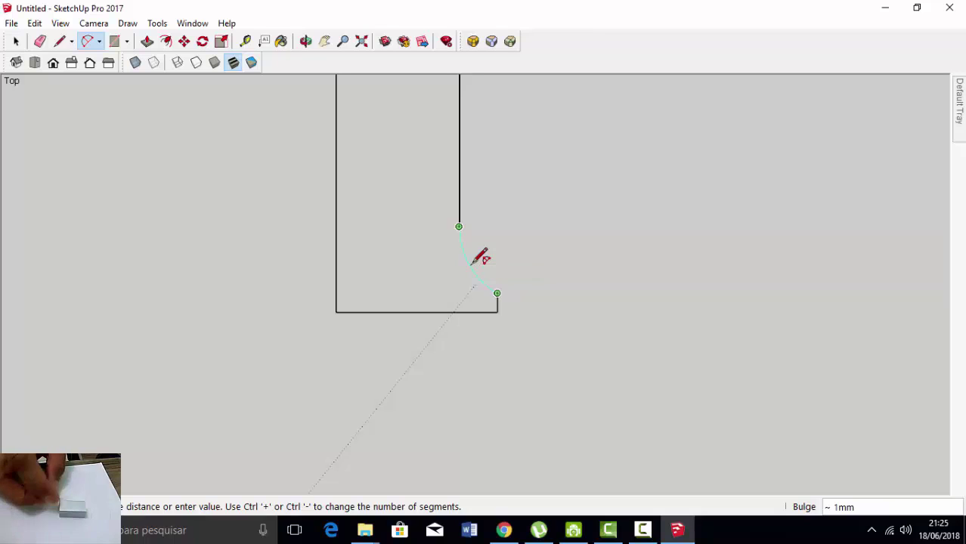
scroll(495, 261, up, 1)
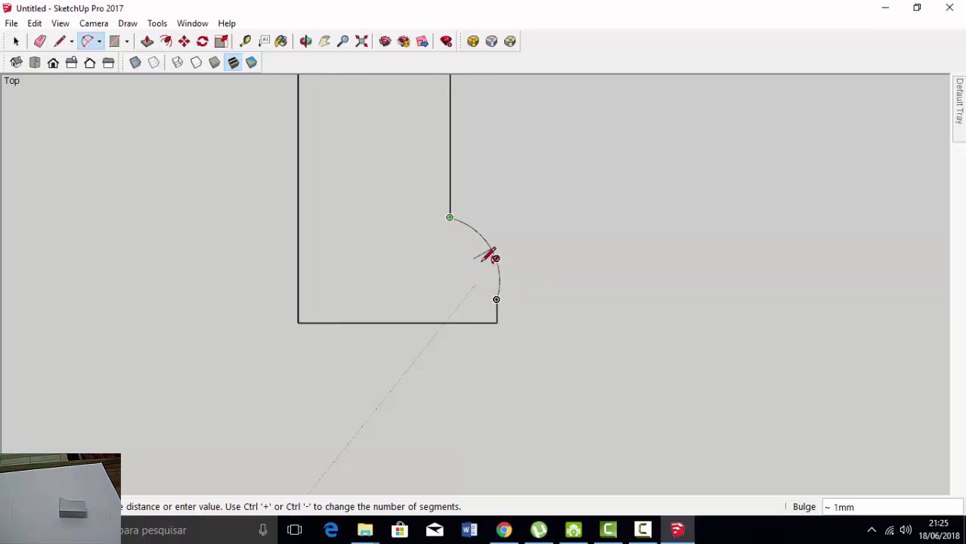
scroll(476, 261, up, 1)
scroll(476, 261, up, 1)
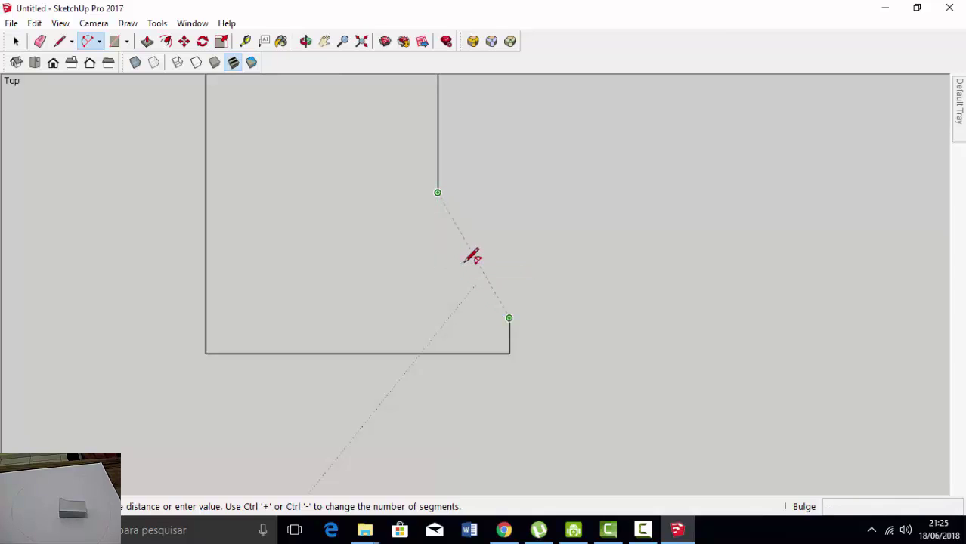
click(459, 264)
scroll(627, 334, down, 1)
scroll(627, 334, down, 2)
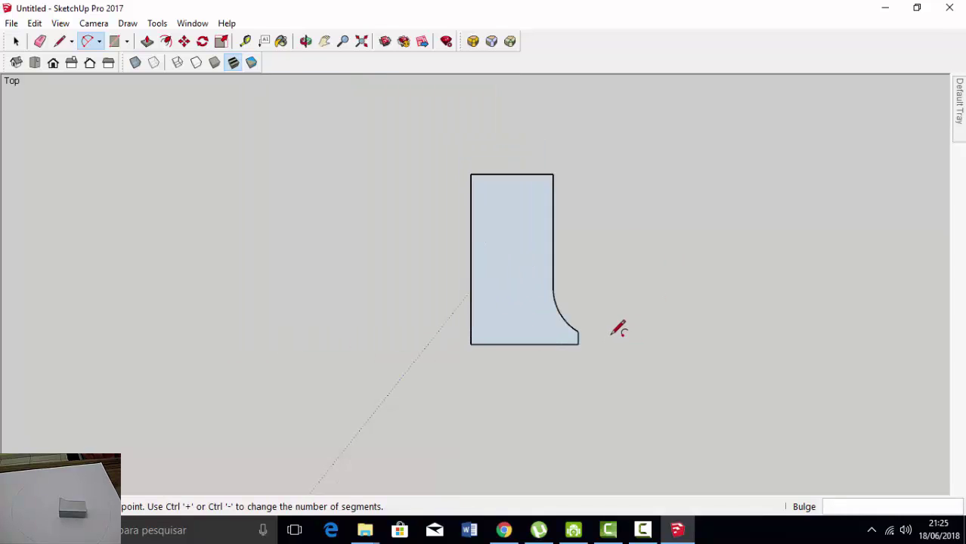
scroll(619, 331, down, 1)
Orbit to a tilted perspective view of the new face
click(16, 41)
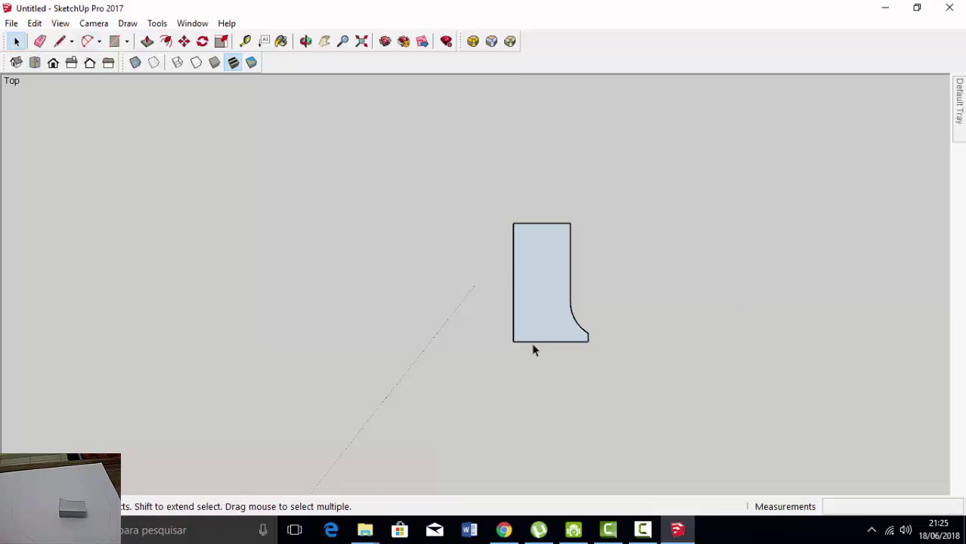
mouse_move(531, 342)
middle_down()
mouse_move(418, 166)
mouse_move(394, 278)
middle_up()
scroll(598, 347, up, 2)
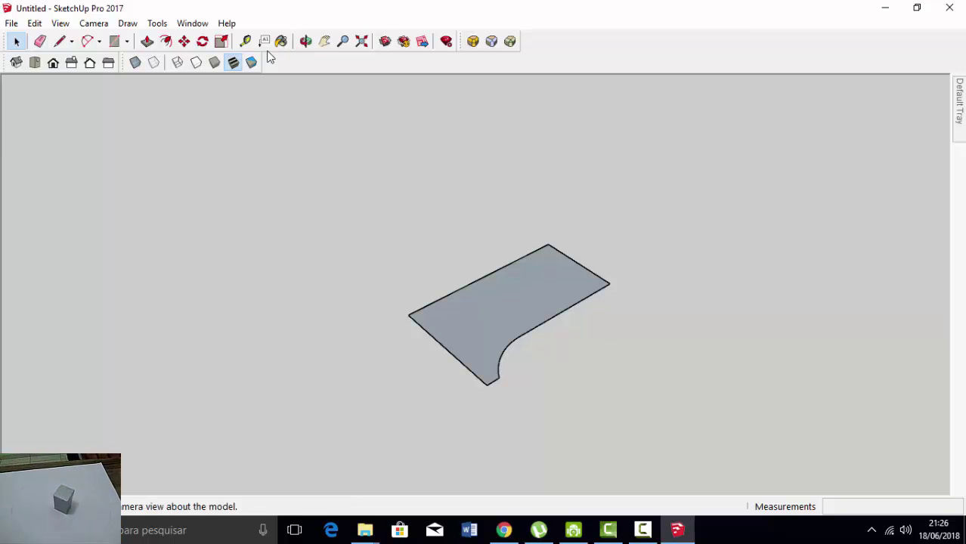
Push/pull the profile face up 16mm into a solid block
click(147, 40)
drag(477, 309, 492, 278)
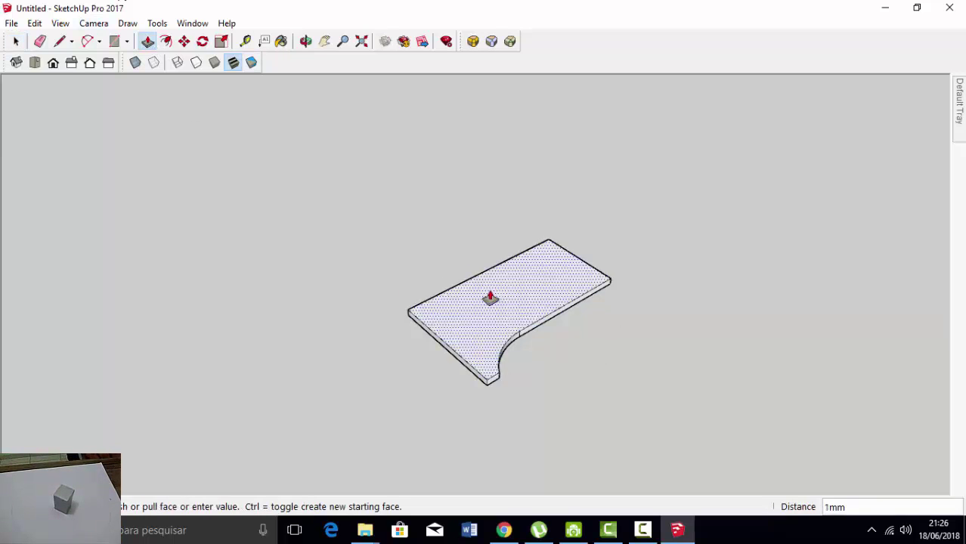
text(16)
key(Return)
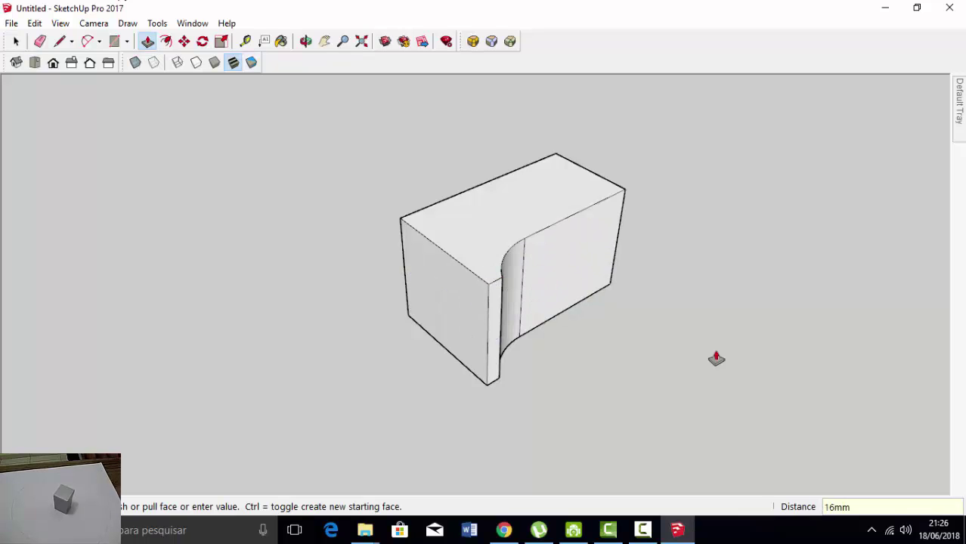
Orbit to the block's square end and start a line at the top edge's midpoint
click(18, 42)
mouse_move(558, 200)
middle_down()
mouse_move(702, 372)
mouse_move(470, 265)
mouse_move(759, 417)
mouse_move(490, 138)
mouse_move(705, 357)
mouse_move(431, 134)
mouse_move(222, 324)
mouse_move(330, 255)
mouse_move(541, 255)
middle_up()
scroll(541, 254, up, 2)
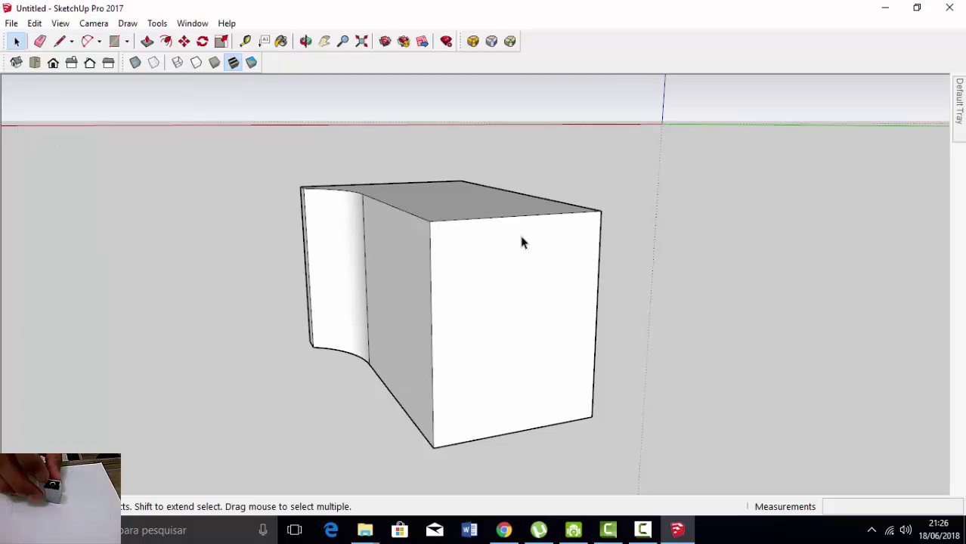
click(59, 41)
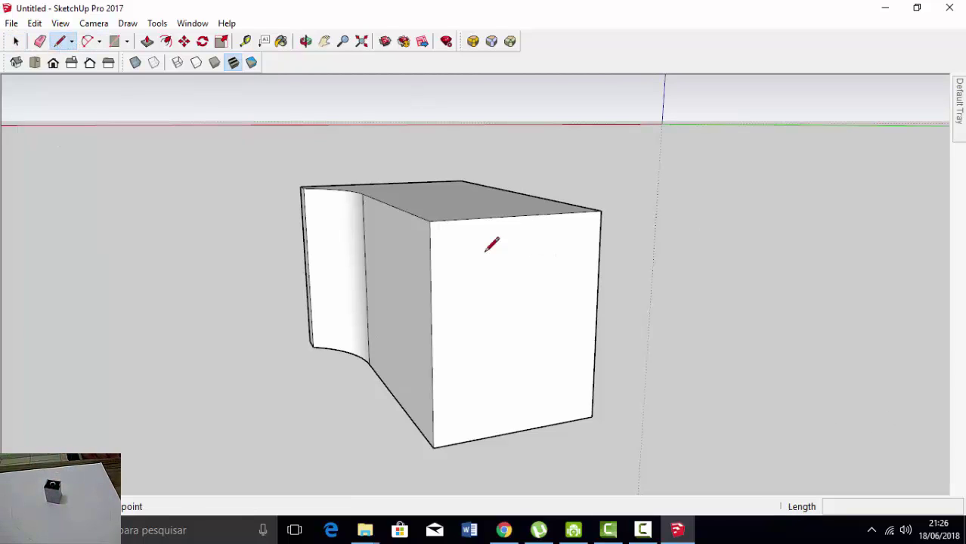
click(519, 218)
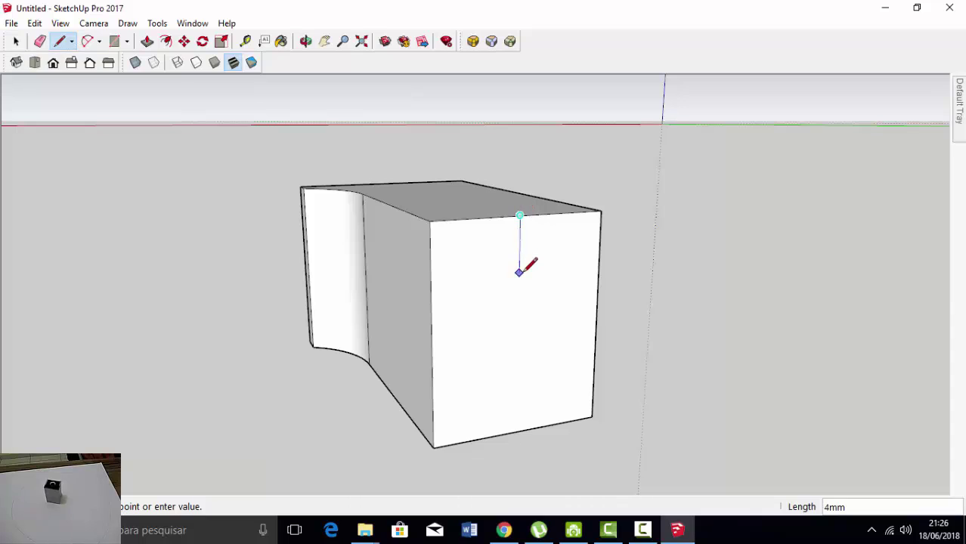
text(1)
Draw midpoint ticks on the end face: 5mm from the left, 18 from the right, and one from the bottom
key(Escape)
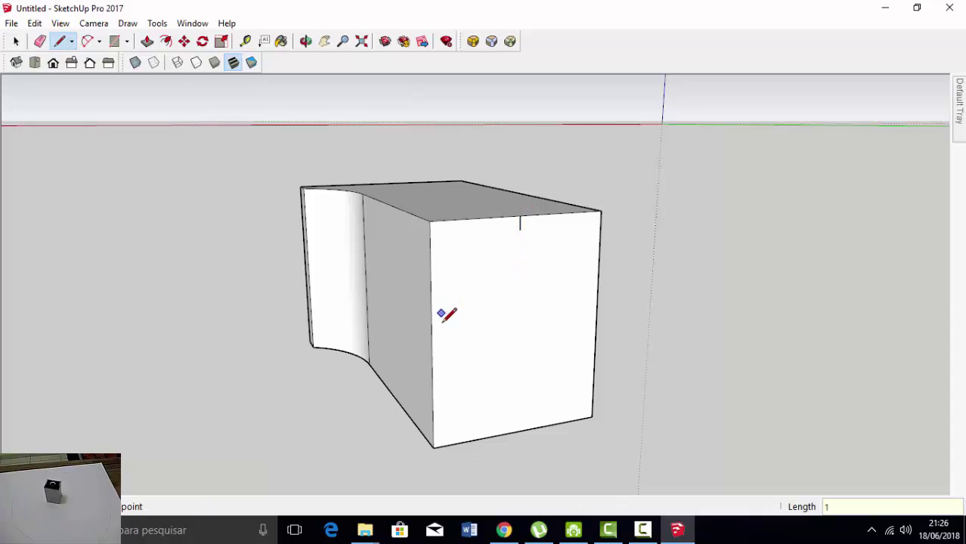
click(431, 340)
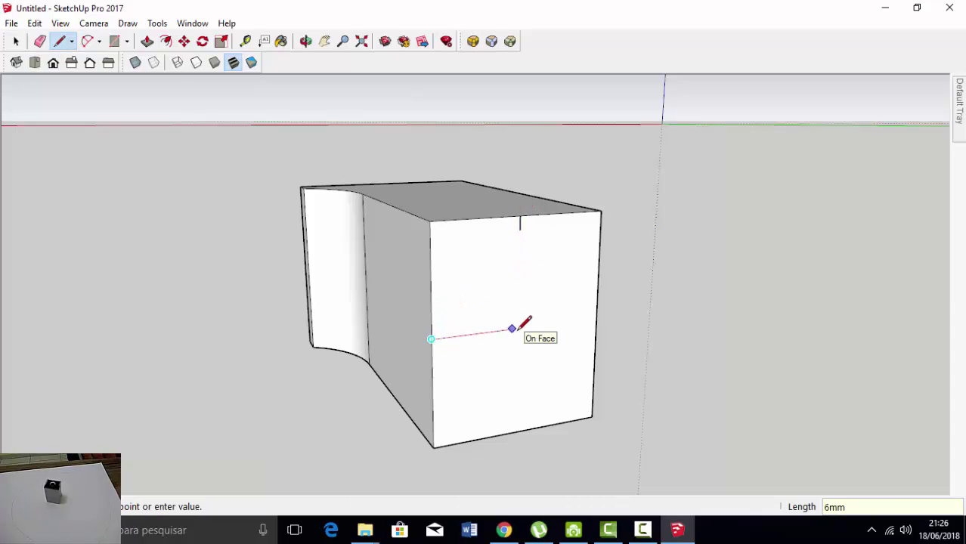
text(5mm)
key(Return)
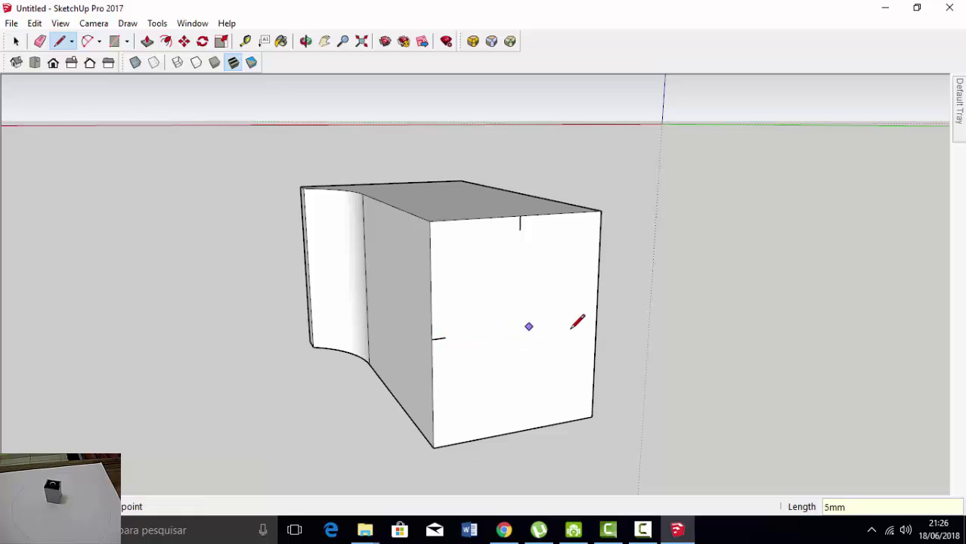
click(596, 318)
text(1)
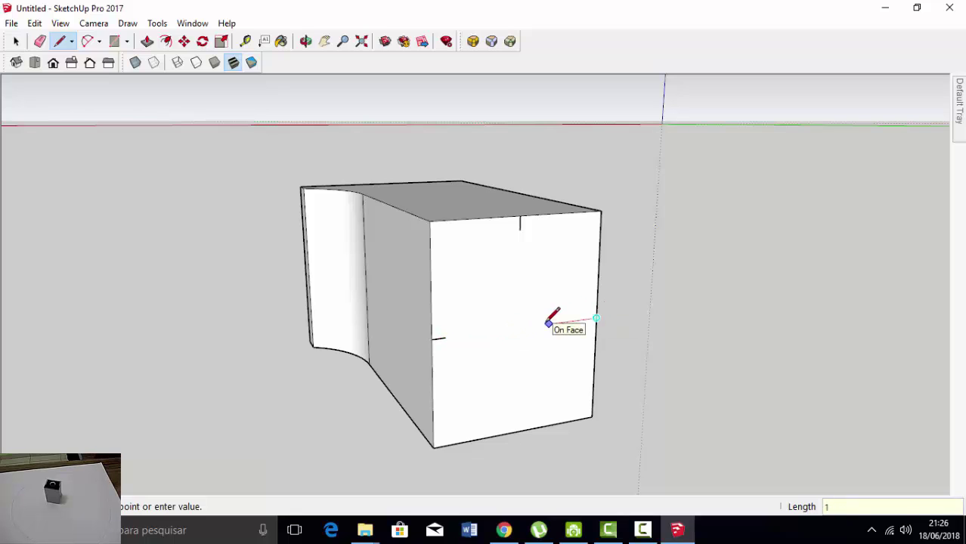
text(8)
key(Return)
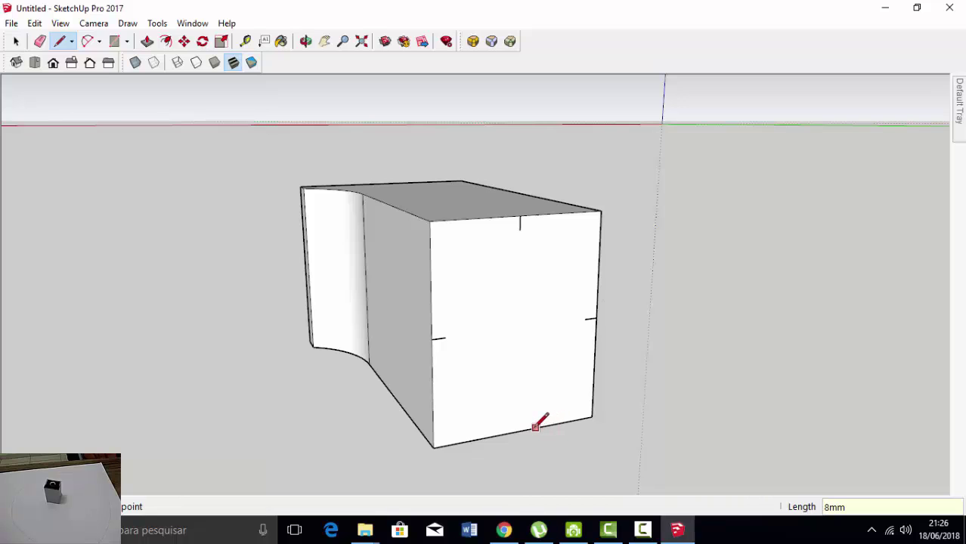
click(516, 431)
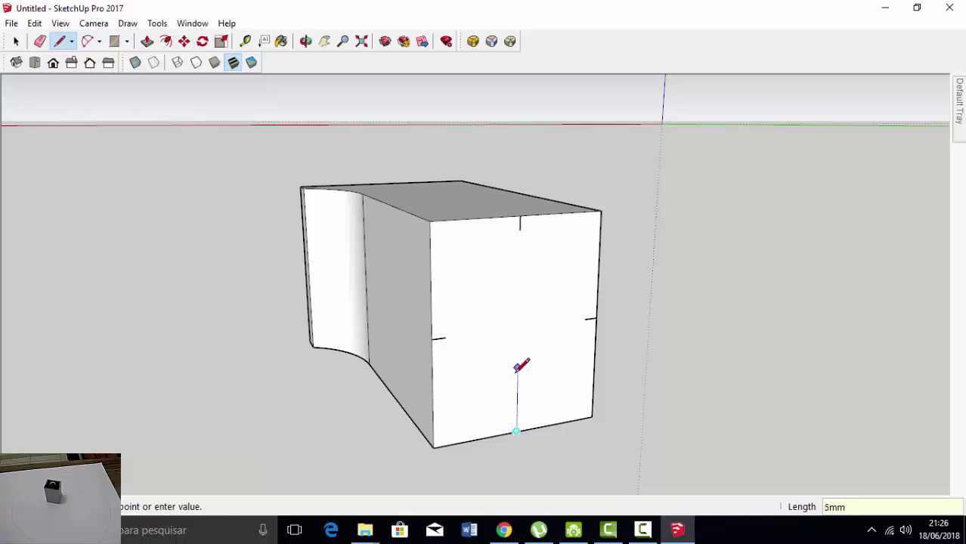
text(1)
key(Escape)
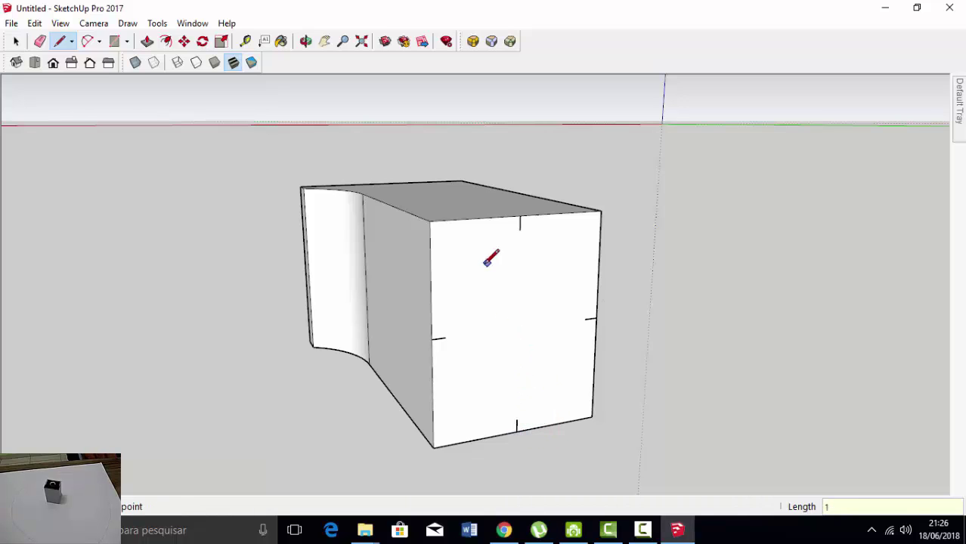
Frame the upper-right corner strip with two lines and select the stray line outside the block
click(520, 230)
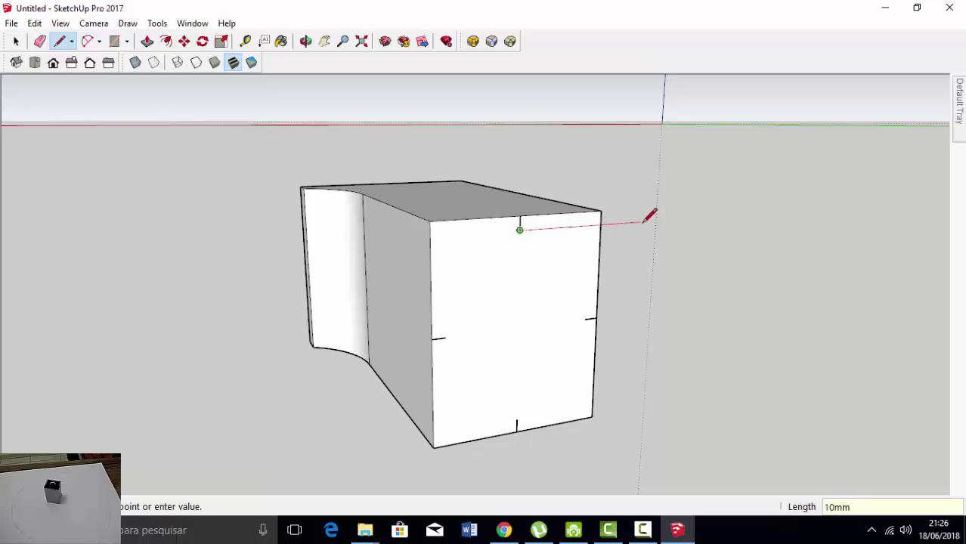
click(600, 225)
click(584, 319)
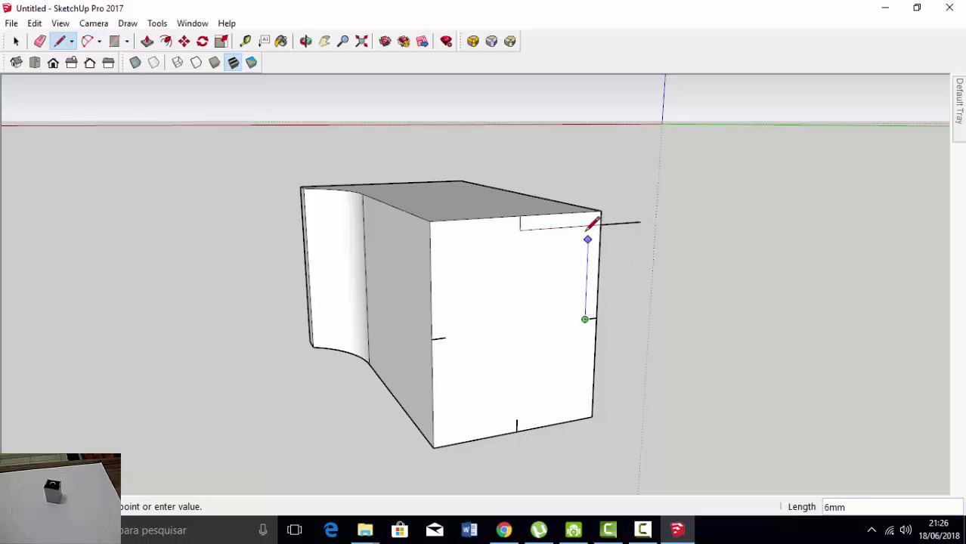
click(589, 225)
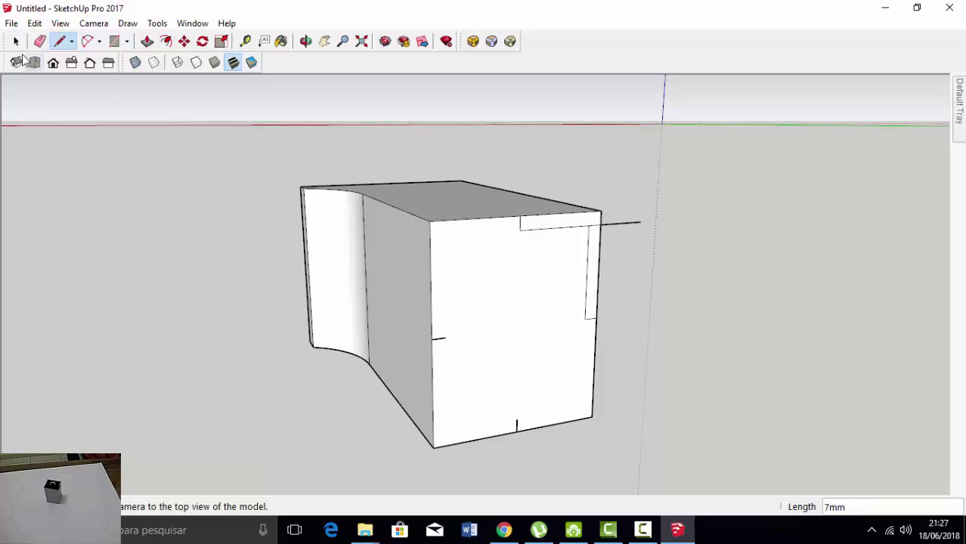
click(16, 41)
click(622, 225)
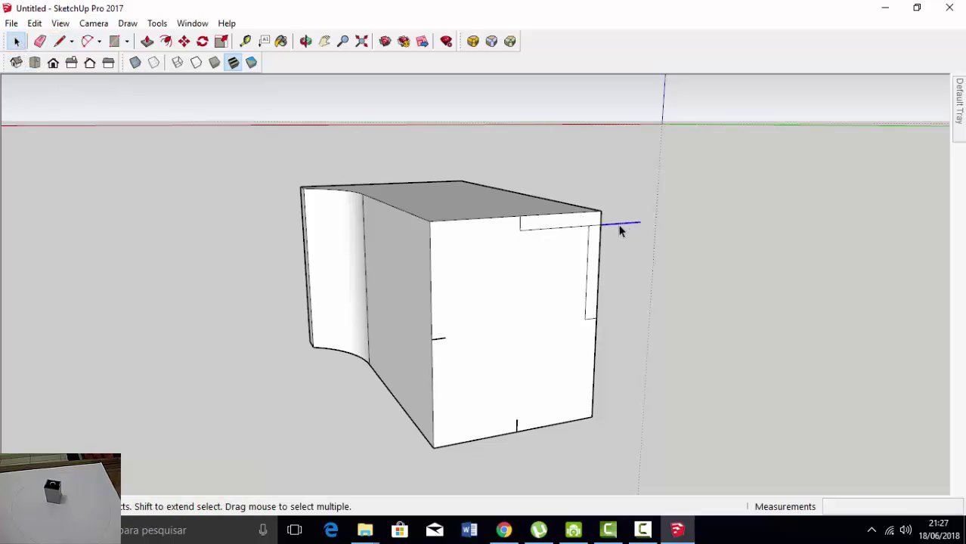
Delete the stray line and draw the top and left inner border edges on the front face
key(Delete)
scroll(602, 225, up, 1)
scroll(597, 229, up, 1)
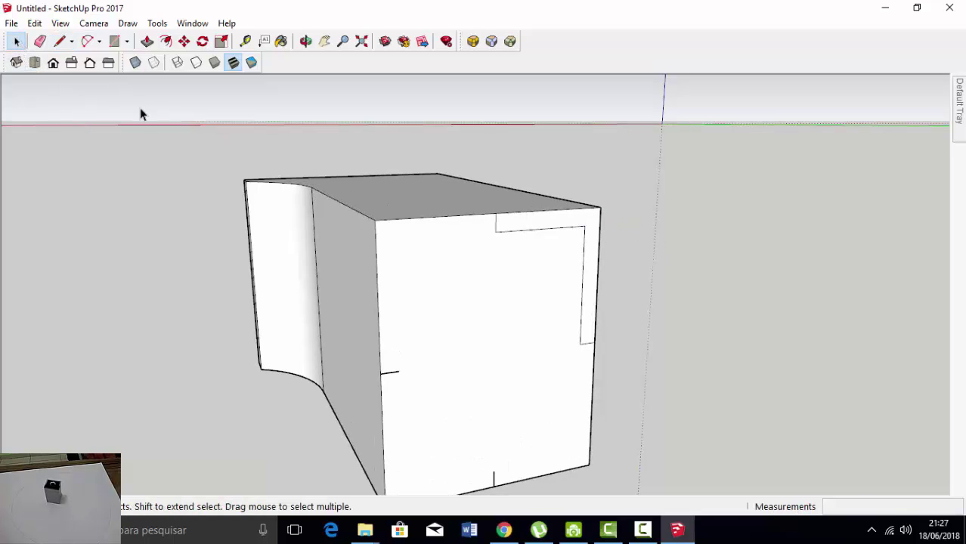
click(60, 41)
click(496, 231)
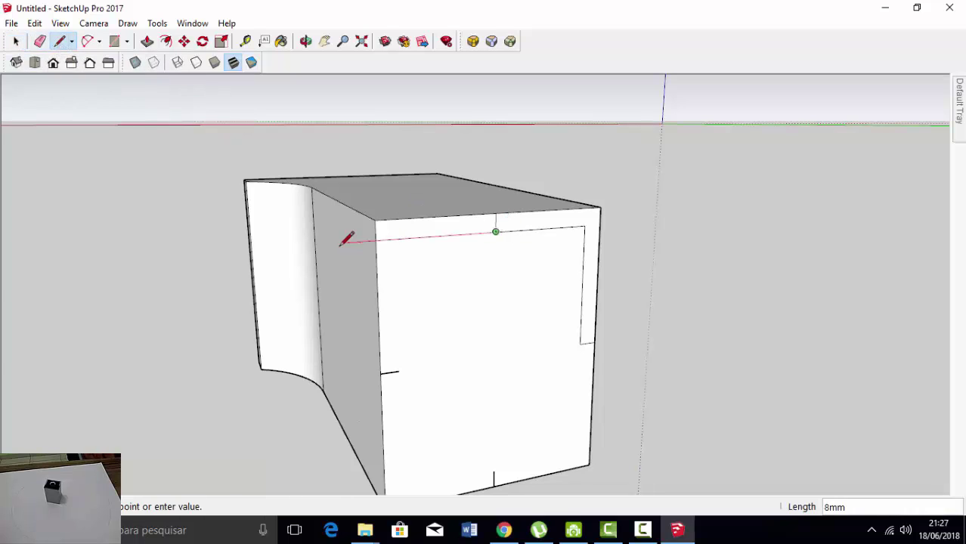
click(387, 240)
key(Escape)
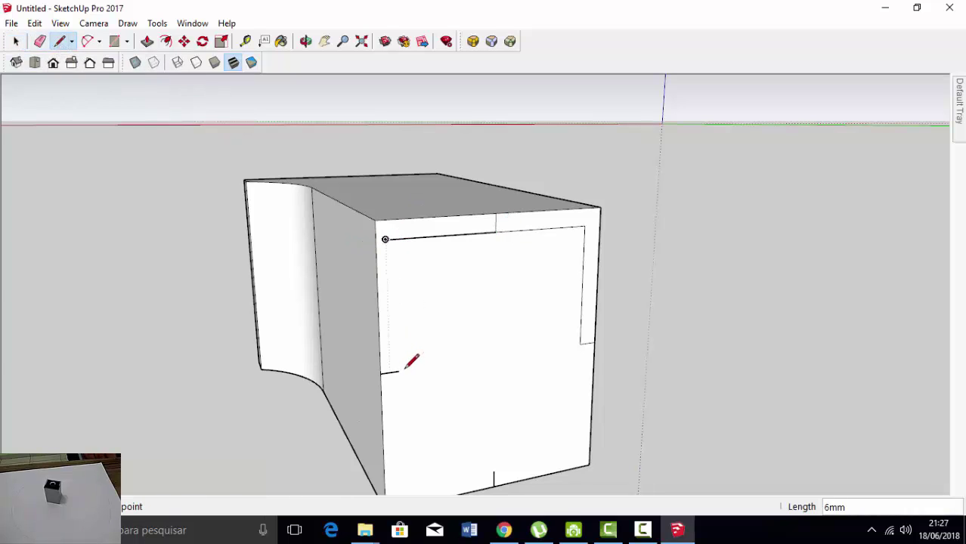
click(399, 371)
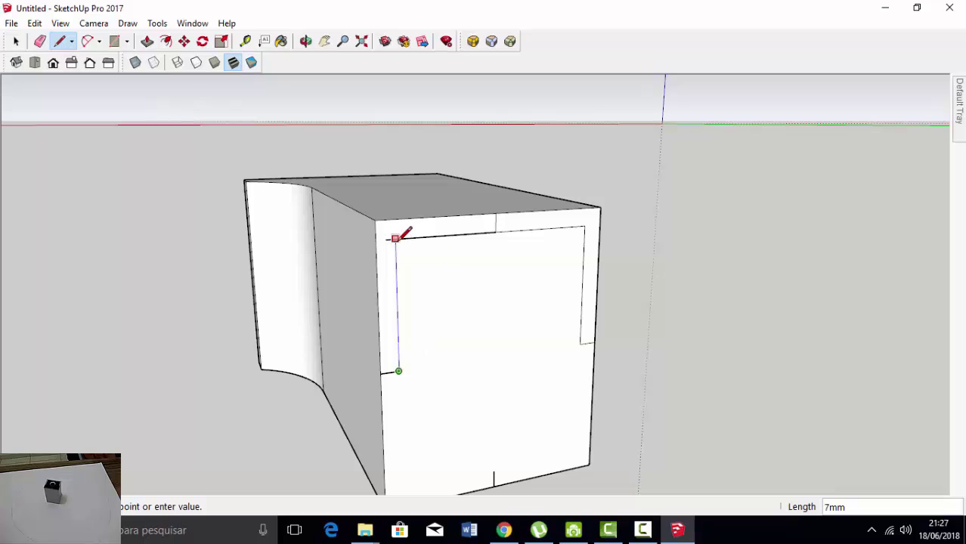
click(396, 240)
click(16, 41)
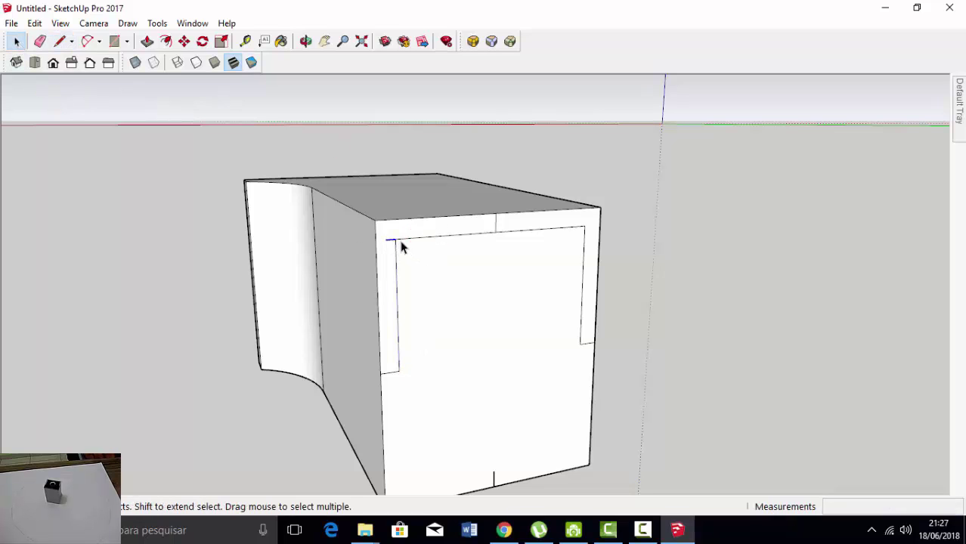
Draw the bottom border segment and the right inner border edge
scroll(444, 259, down, 3)
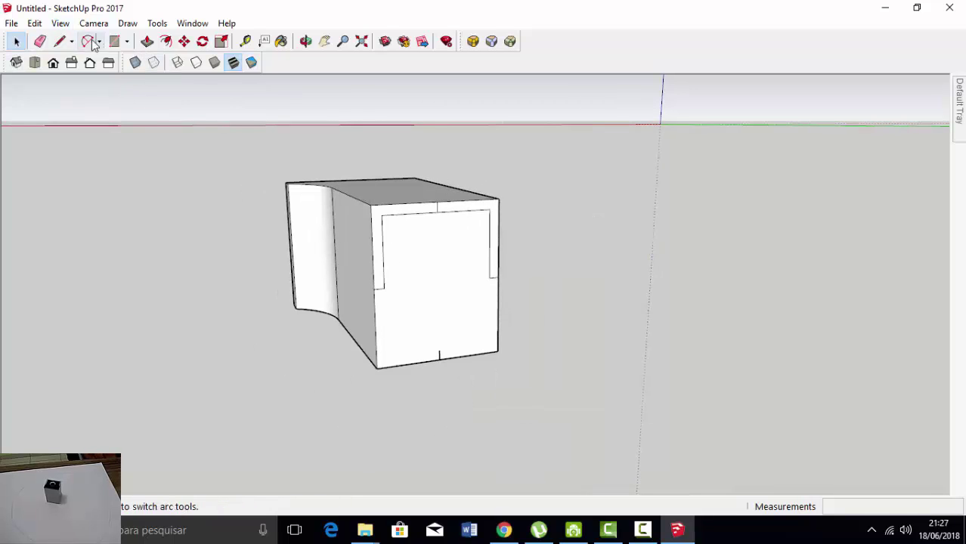
click(59, 43)
scroll(384, 299, up, 2)
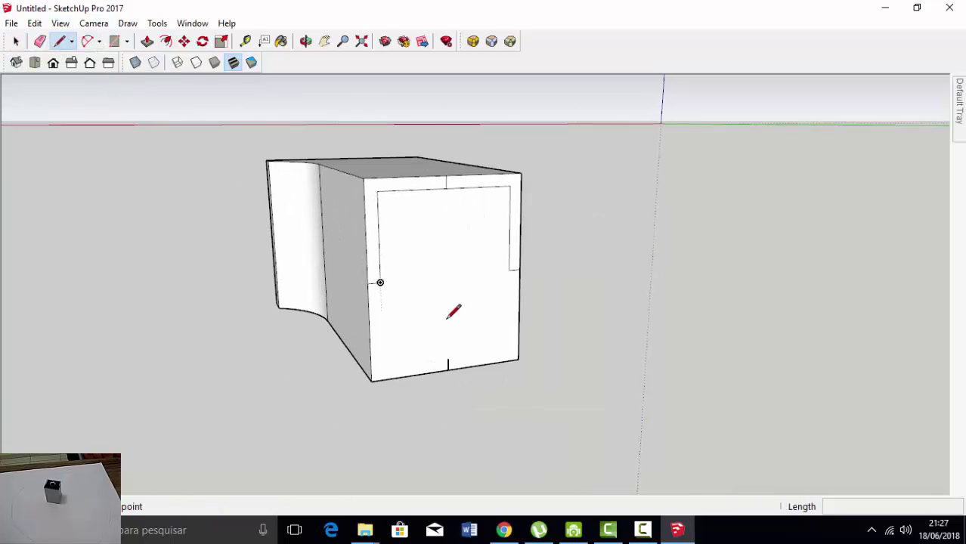
click(447, 358)
click(518, 350)
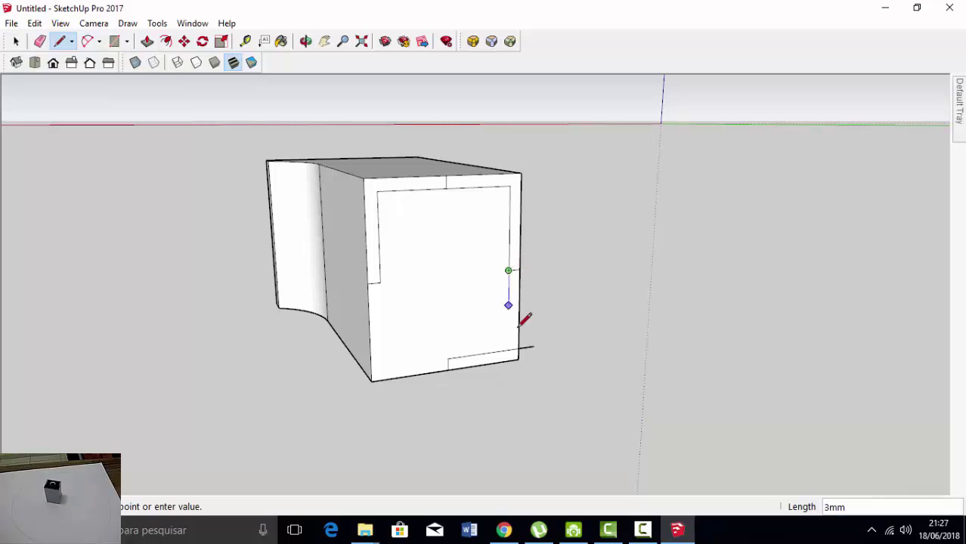
click(508, 270)
click(508, 349)
click(16, 41)
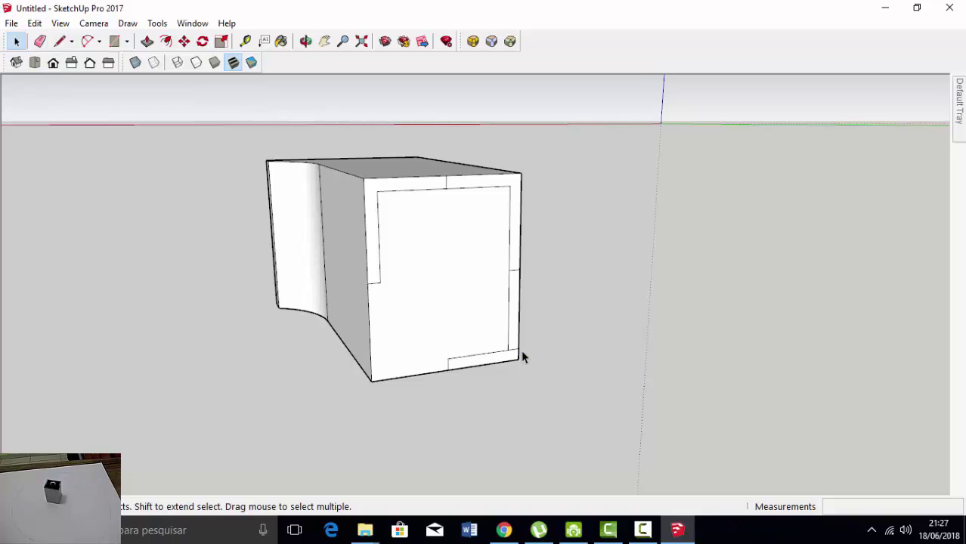
Draw the left border edge down and close the bottom border at the left corner
scroll(522, 357, up, 2)
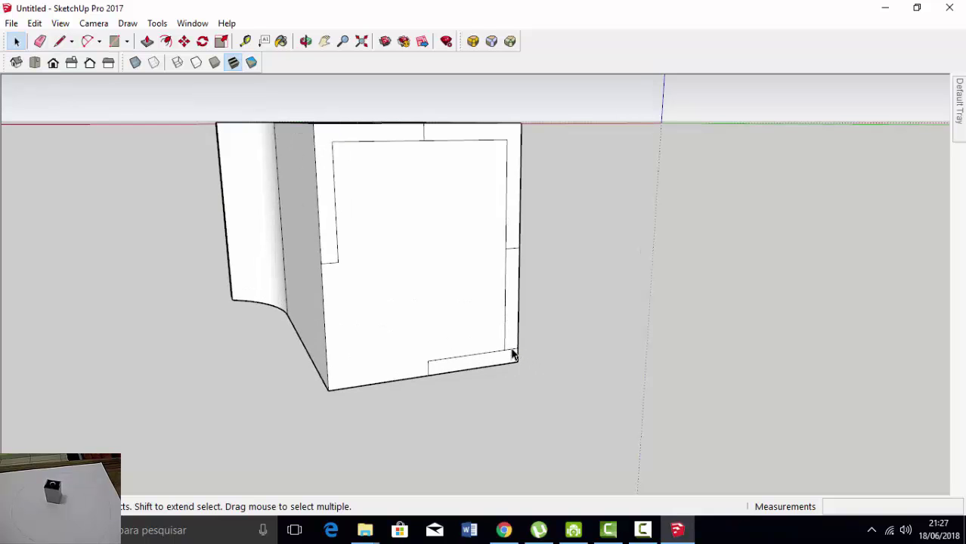
click(60, 40)
click(338, 262)
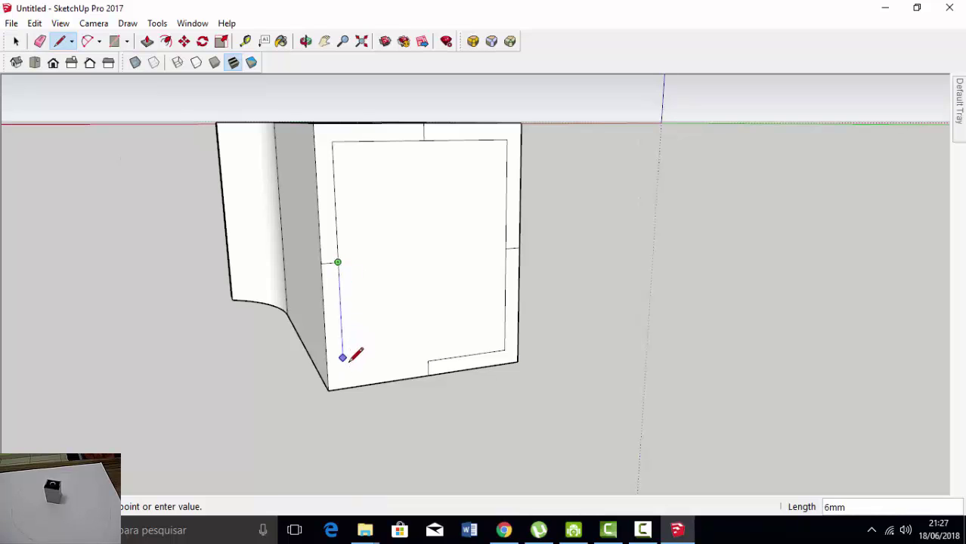
click(343, 373)
click(428, 360)
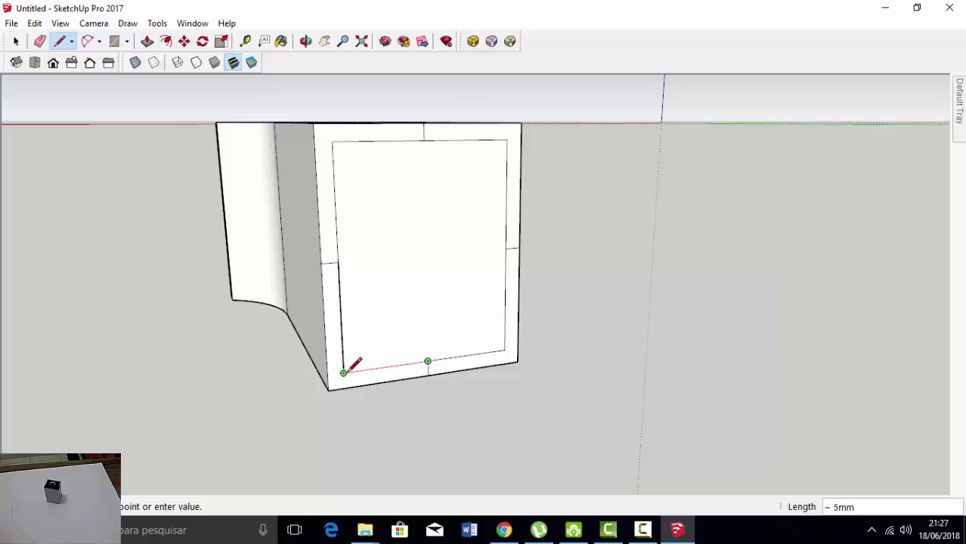
click(350, 369)
Push the inner rectangle face into the block and enter the depth, leaving thin walls
click(16, 40)
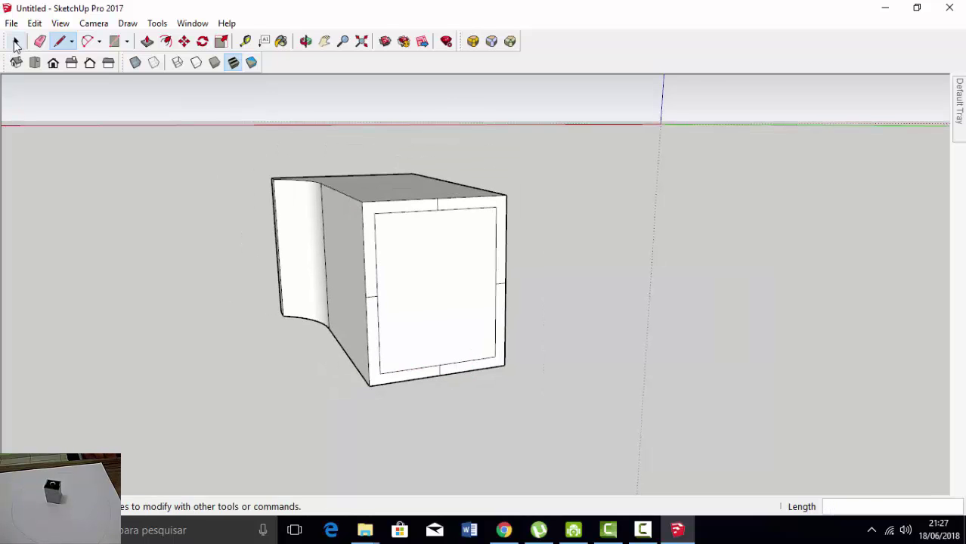
middle_drag(385, 240, 401, 348)
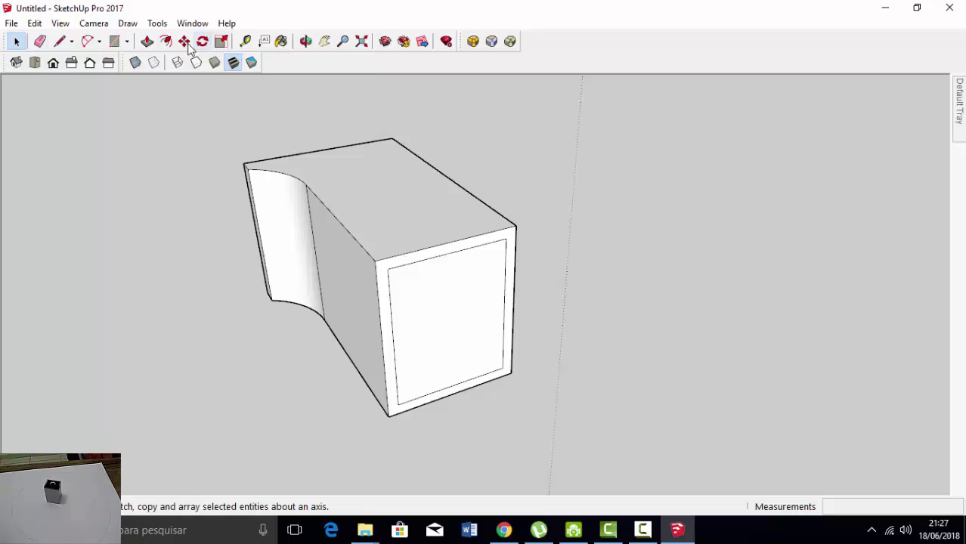
click(148, 40)
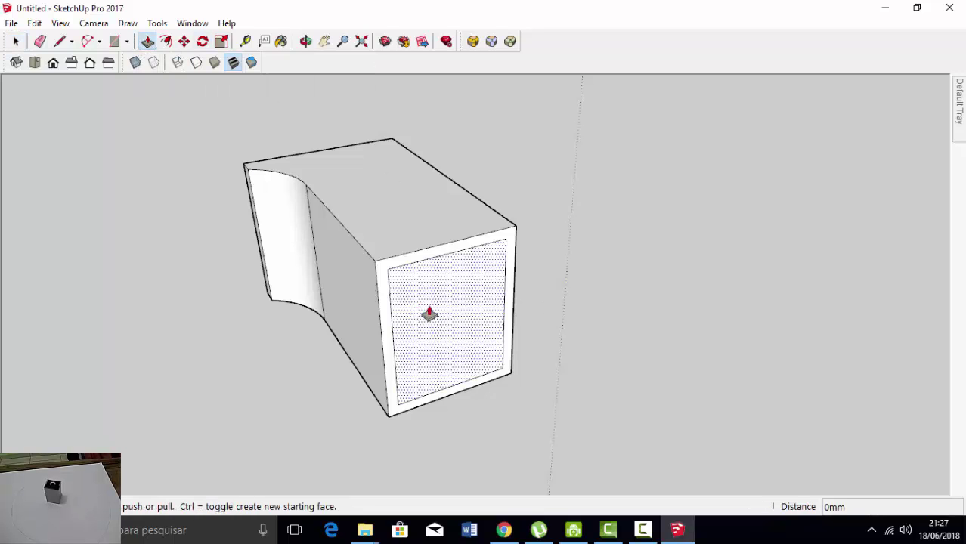
click(149, 43)
drag(420, 296, 382, 248)
mouse_move(380, 243)
middle_down()
mouse_move(463, 257)
mouse_move(379, 250)
middle_up()
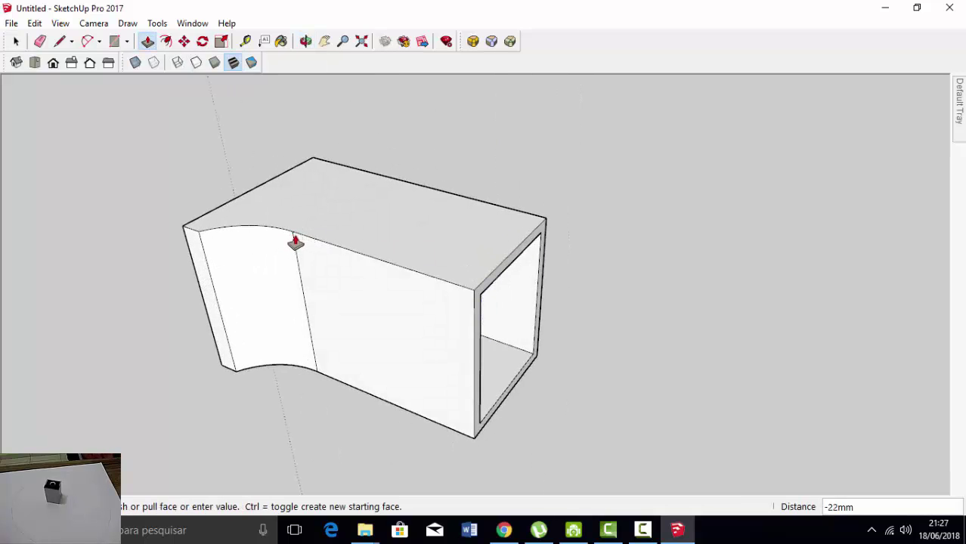
scroll(291, 239, up, 2)
scroll(384, 263, down, 3)
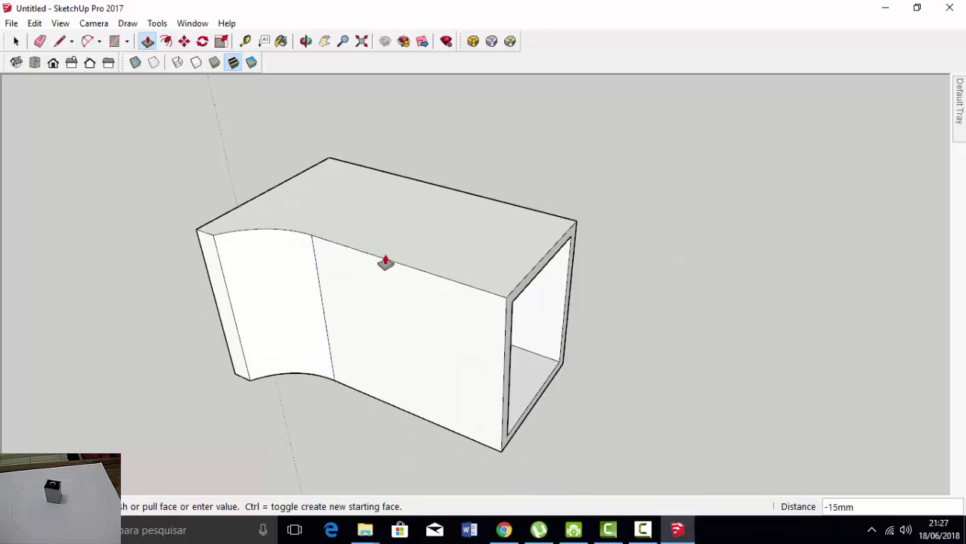
middle_drag(384, 263, 270, 242)
drag(270, 242, 233, 173)
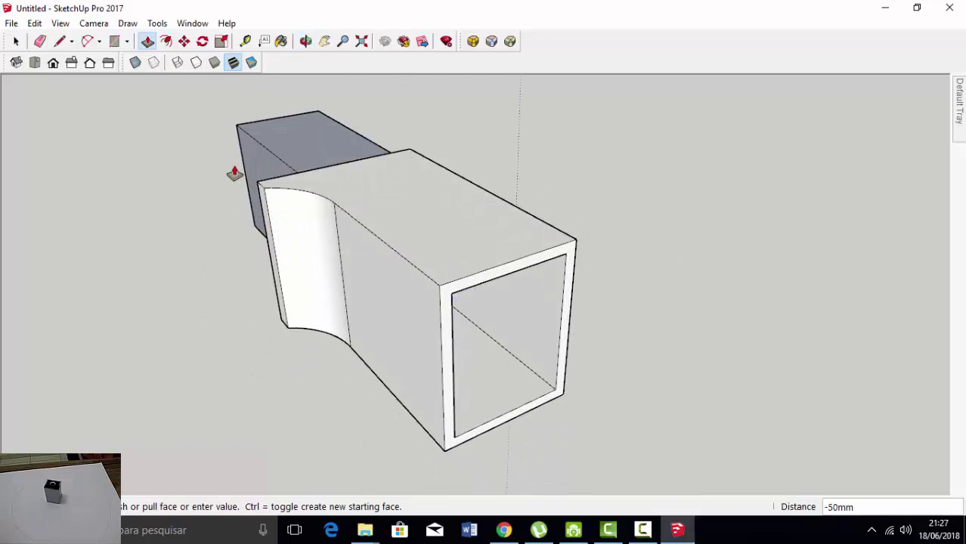
text(5)
key(Return)
mouse_move(684, 306)
middle_down()
mouse_move(428, 248)
mouse_move(637, 319)
middle_up()
key(space)
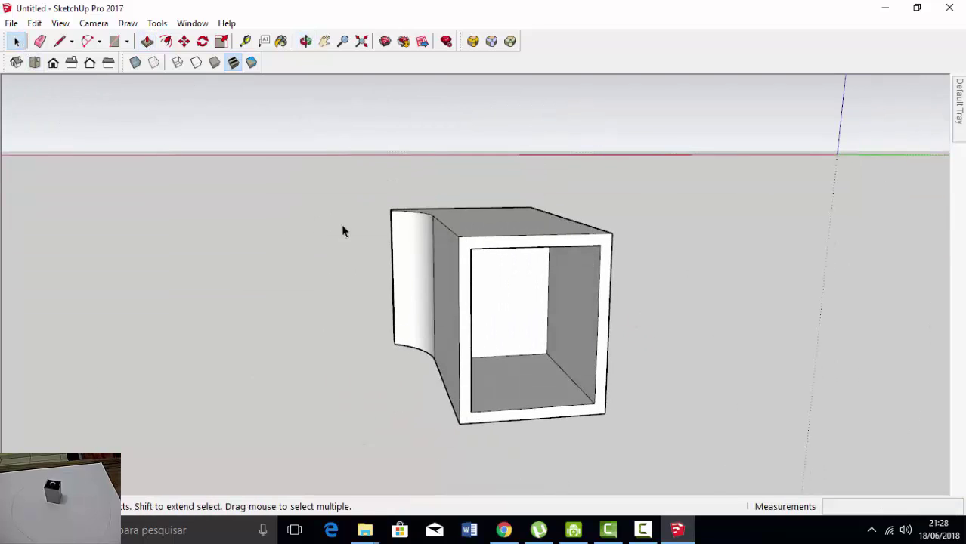
Start a horizontal line across the inner back wall from its left edge
key(o)
mouse_move(341, 225)
mouse_down()
mouse_move(423, 161)
mouse_move(478, 337)
mouse_move(563, 324)
mouse_move(549, 323)
mouse_up()
key(space)
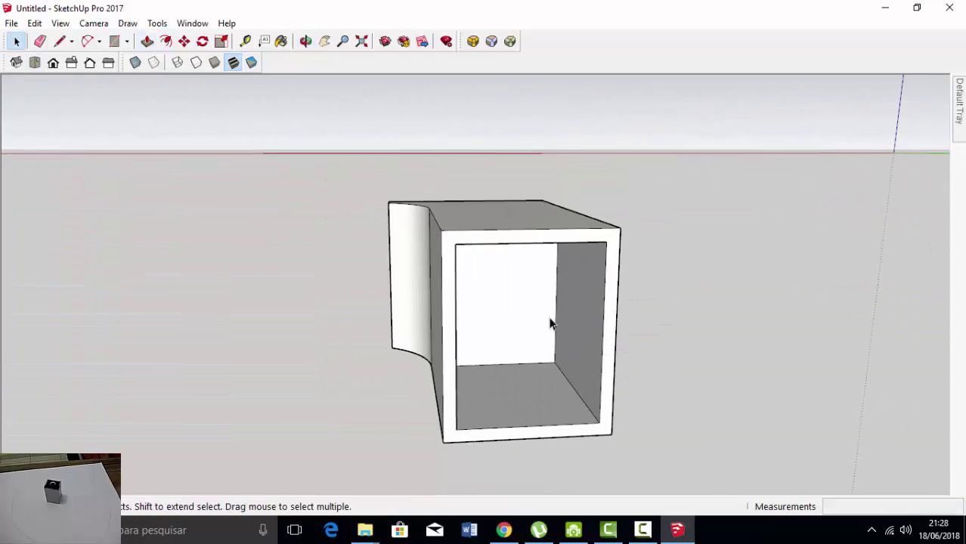
scroll(550, 320, up, 2)
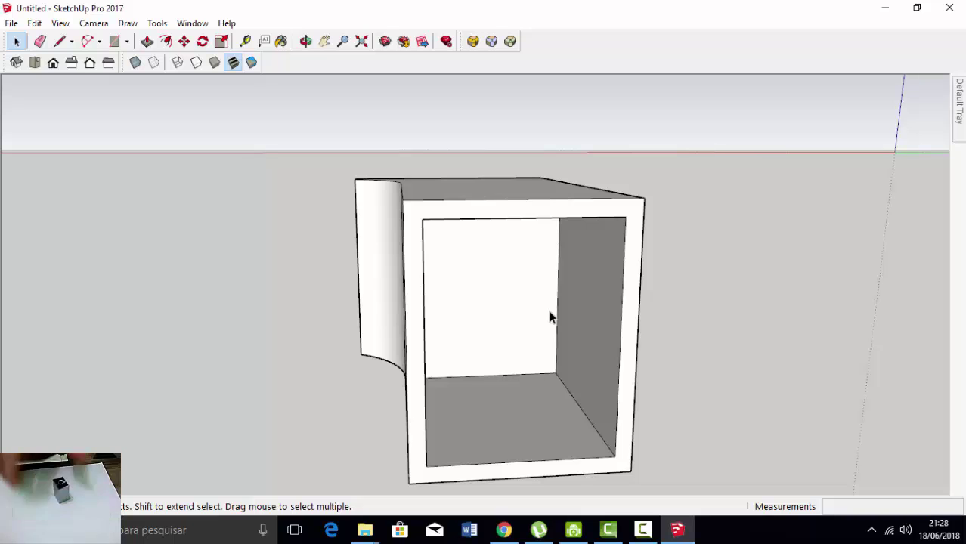
click(60, 41)
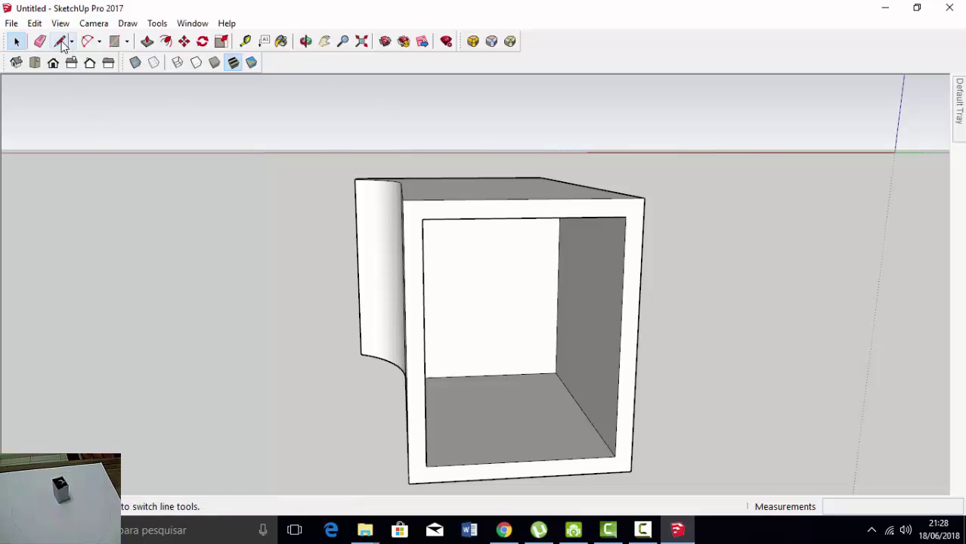
mouse_move(401, 269)
middle_down()
mouse_move(415, 253)
mouse_move(544, 300)
mouse_move(573, 277)
middle_up()
click(414, 285)
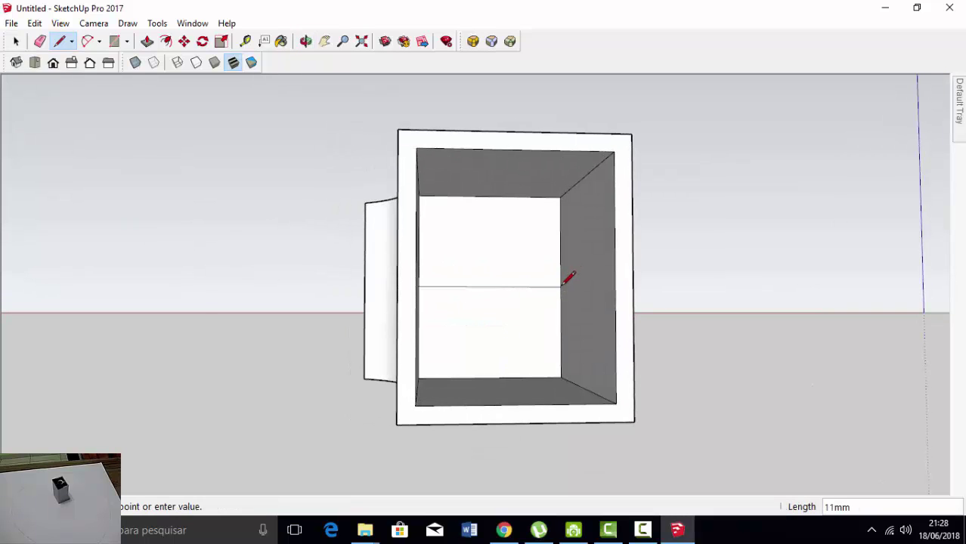
Draw a circle of radius 3,5 centred on the back wall's midline
click(99, 42)
click(100, 42)
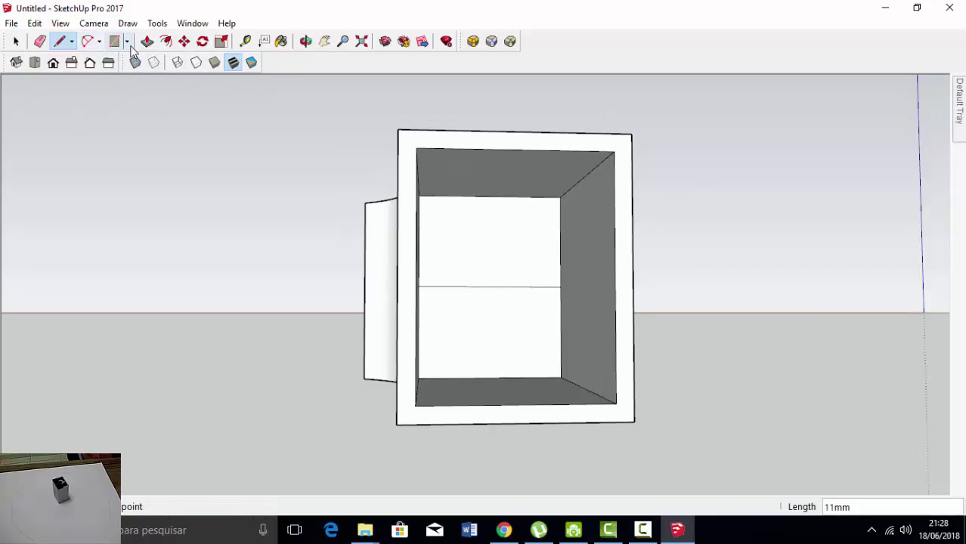
click(127, 42)
click(136, 96)
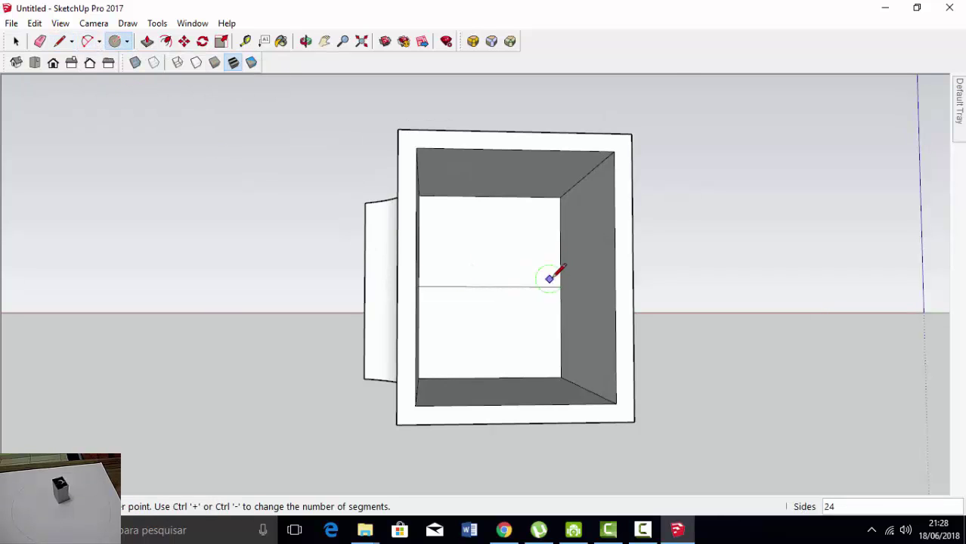
scroll(551, 279, up, 3)
click(467, 289)
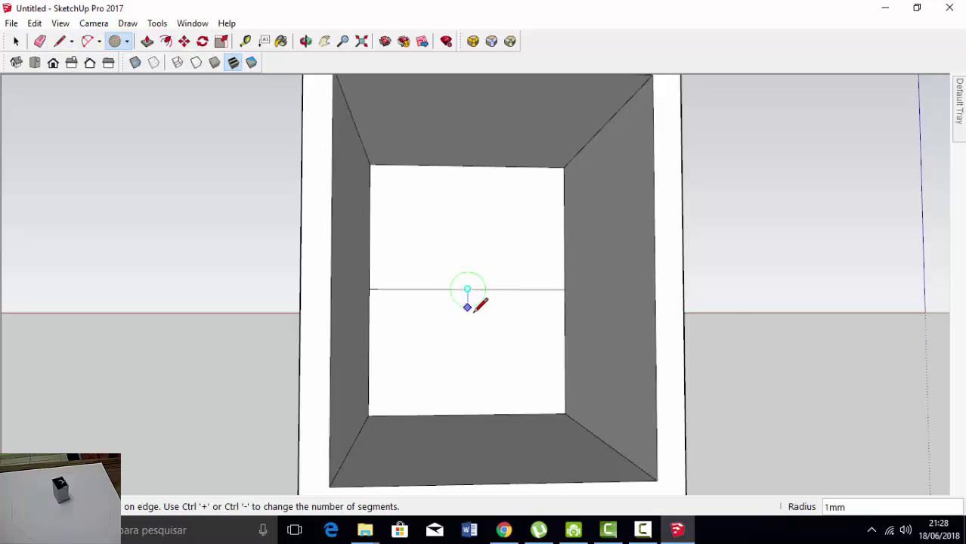
right_click(475, 333)
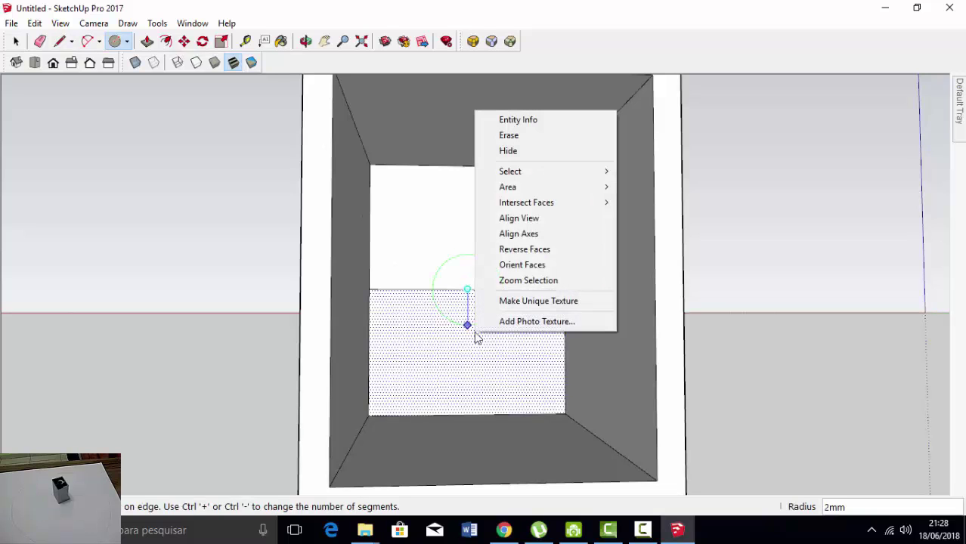
key(Escape)
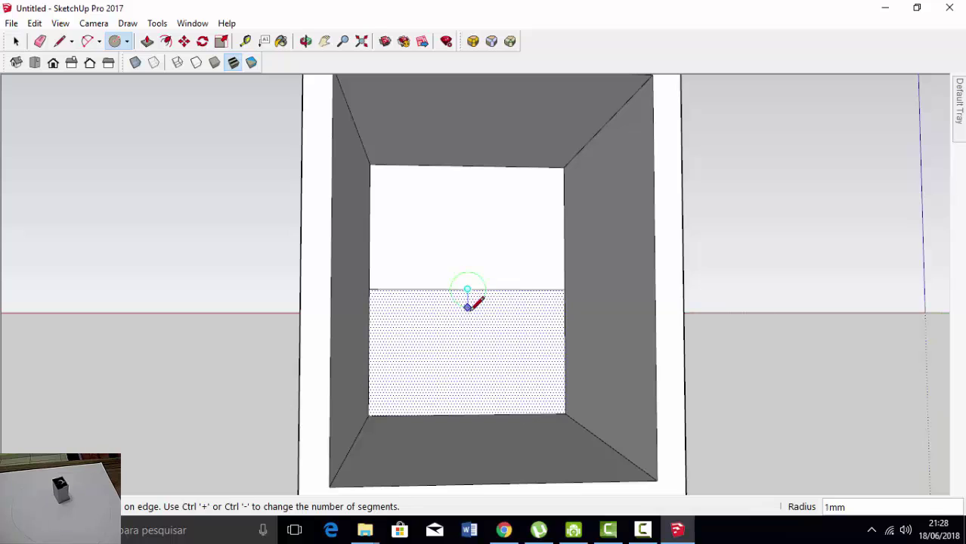
click(475, 309)
text(7)
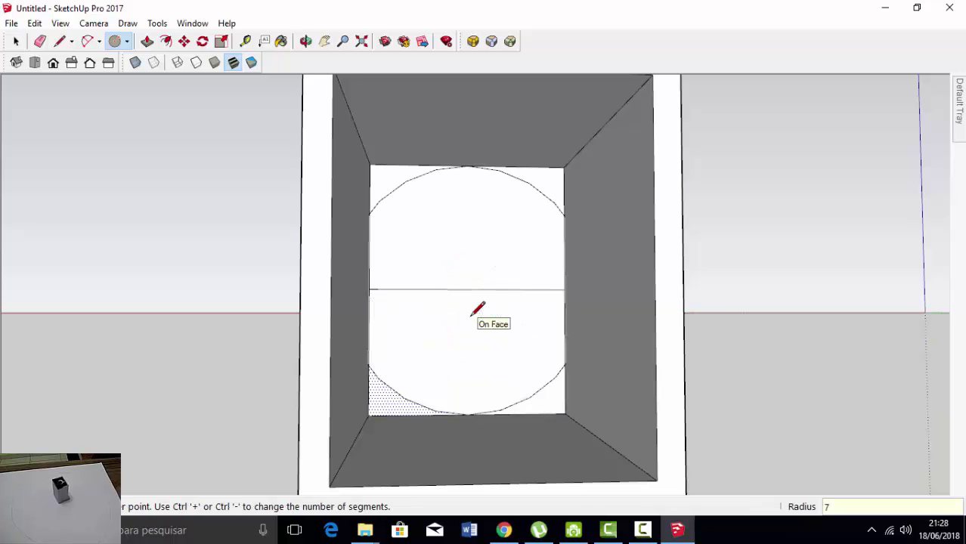
key(ctrl+z)
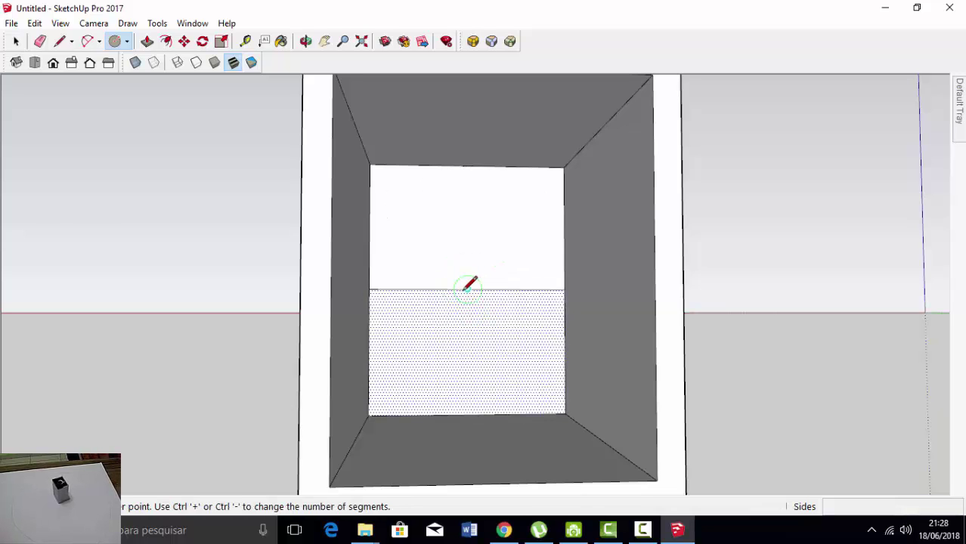
click(467, 289)
text(3.5)
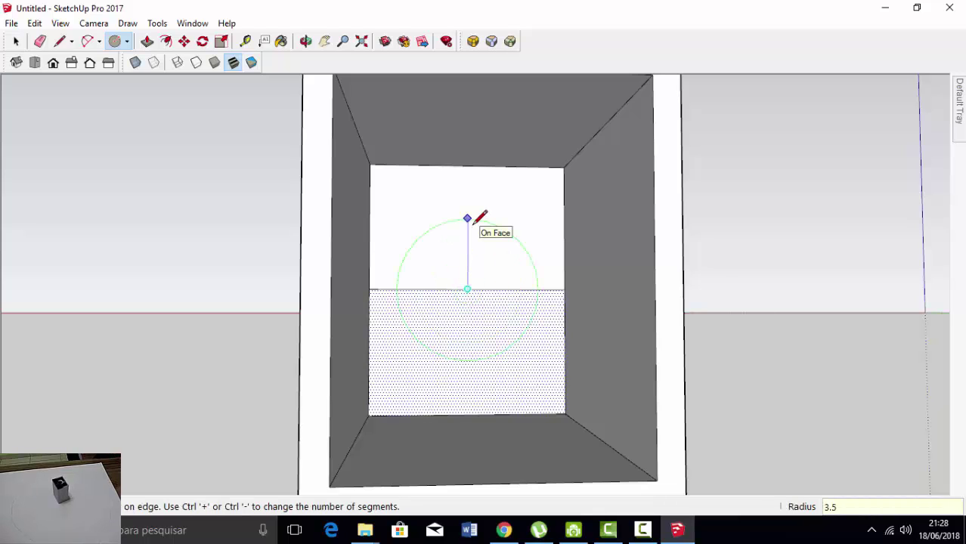
key(Return)
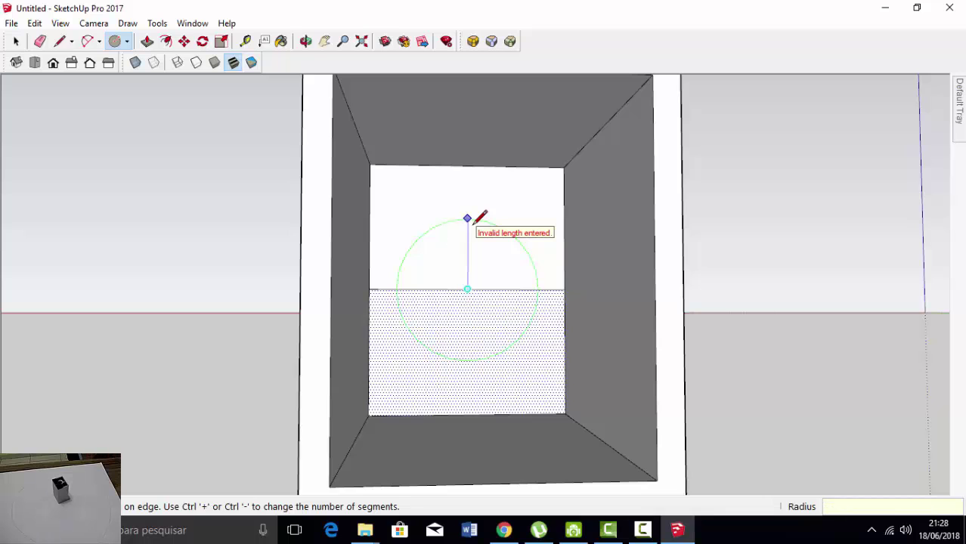
text(3,5)
click(477, 222)
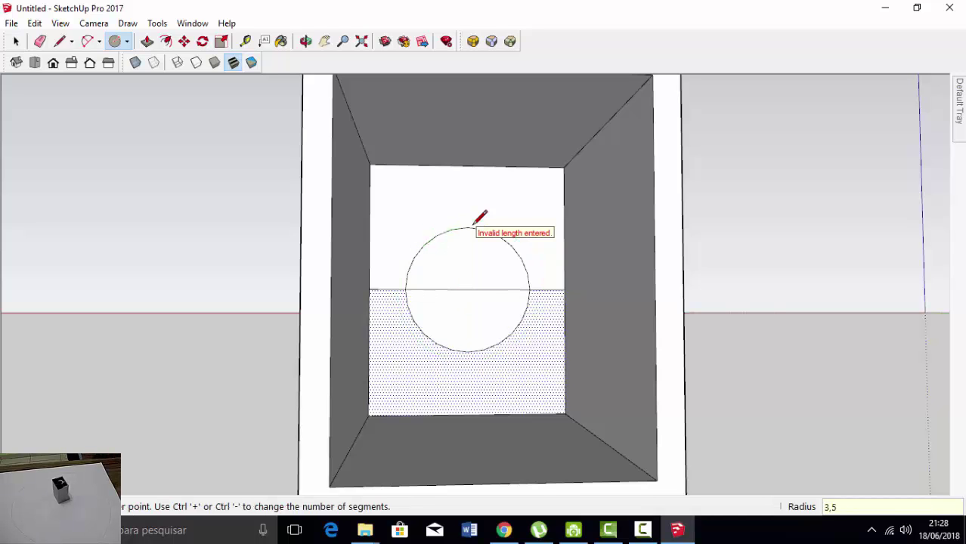
Select the midline segment crossing the circle so it can be removed
scroll(476, 272, down, 4)
mouse_move(546, 410)
middle_down()
mouse_move(444, 275)
mouse_move(481, 367)
middle_up()
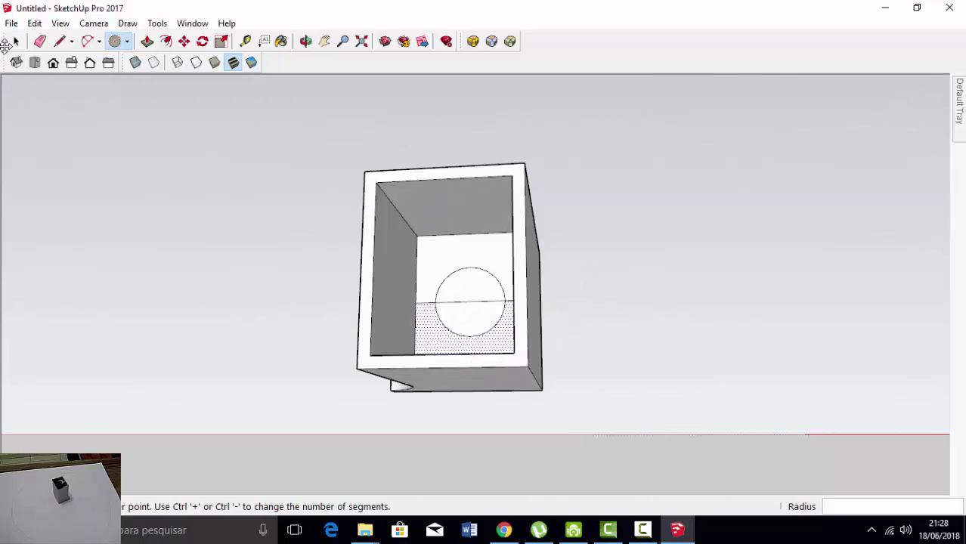
click(16, 41)
scroll(479, 309, up, 3)
scroll(458, 299, up, 2)
click(452, 291)
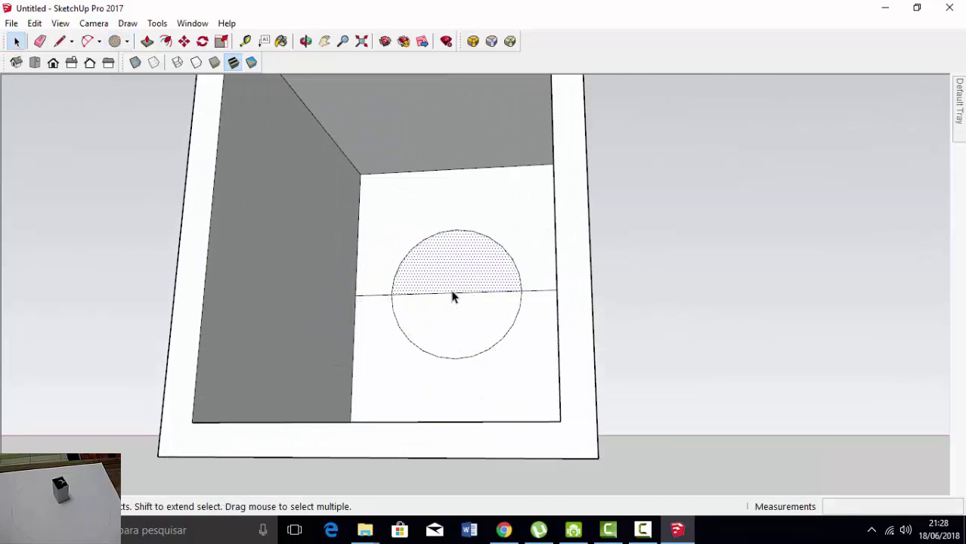
click(450, 294)
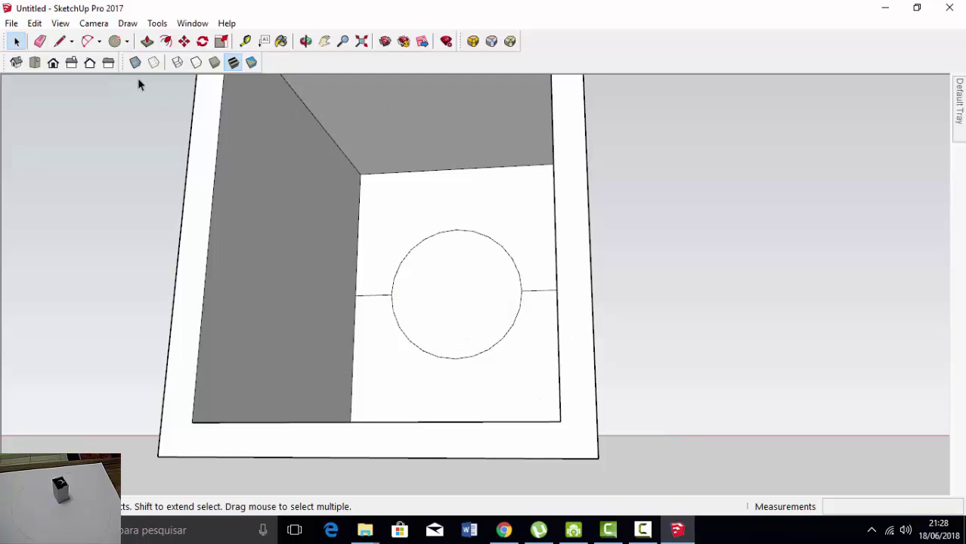
click(147, 44)
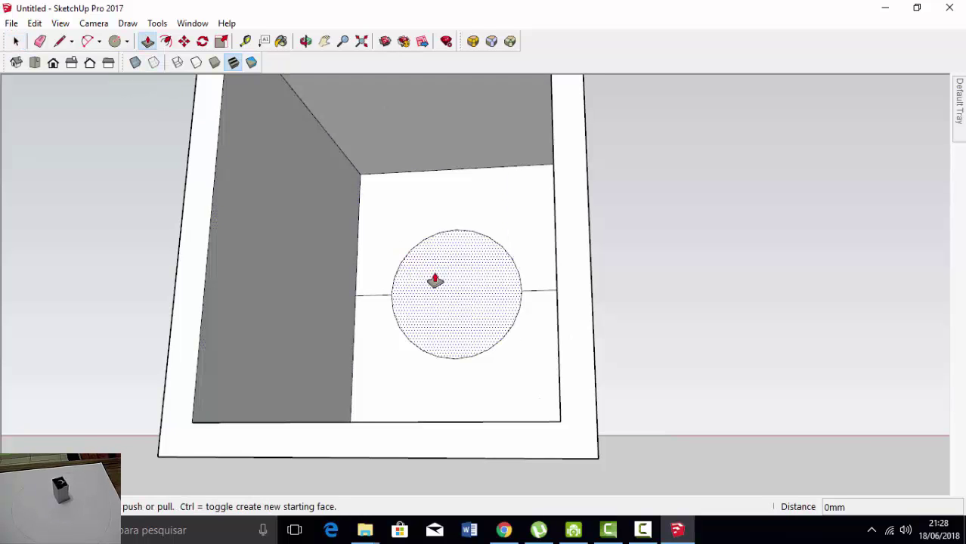
Extrude the back-wall circle 15mm into a cylinder
click(435, 281)
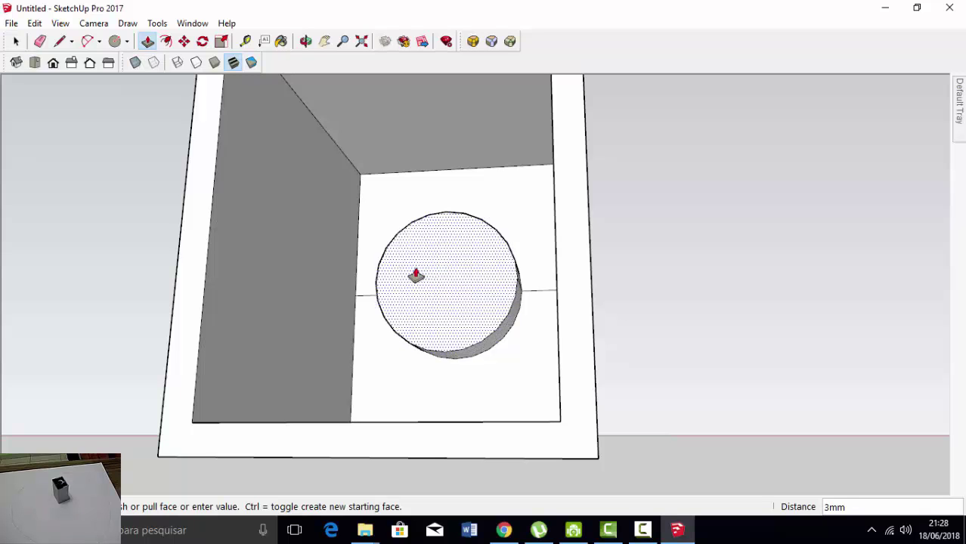
click(193, 418)
mouse_move(543, 282)
middle_down()
mouse_move(369, 281)
mouse_move(549, 272)
mouse_move(494, 149)
mouse_move(457, 280)
mouse_move(450, 227)
middle_up()
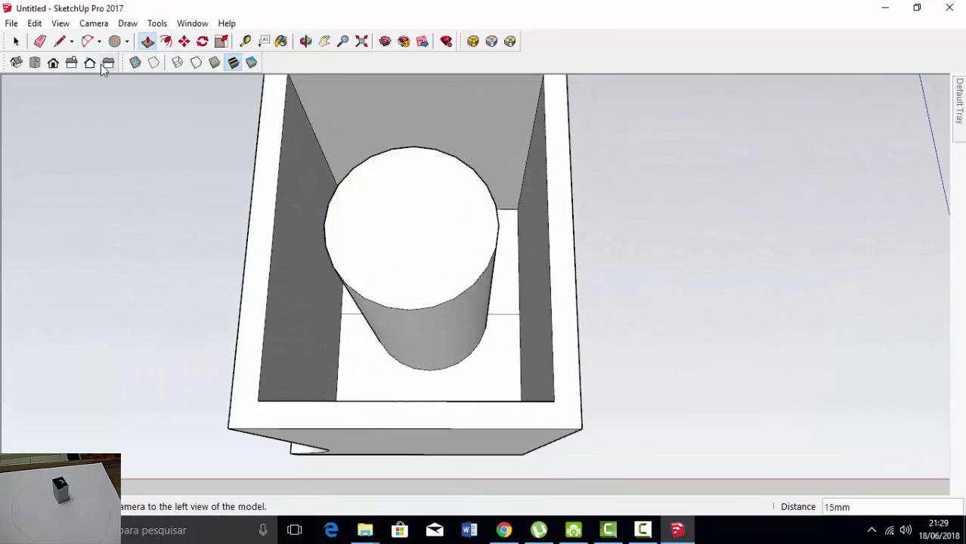
click(61, 41)
mouse_move(431, 190)
middle_down()
mouse_move(490, 213)
mouse_move(529, 281)
mouse_move(496, 349)
mouse_move(401, 276)
mouse_move(437, 159)
middle_up()
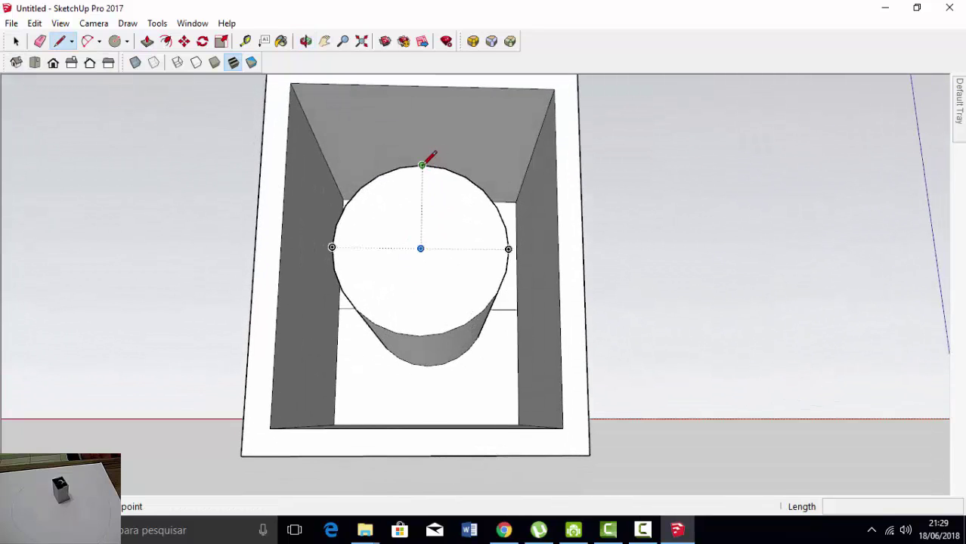
click(422, 165)
key(Escape)
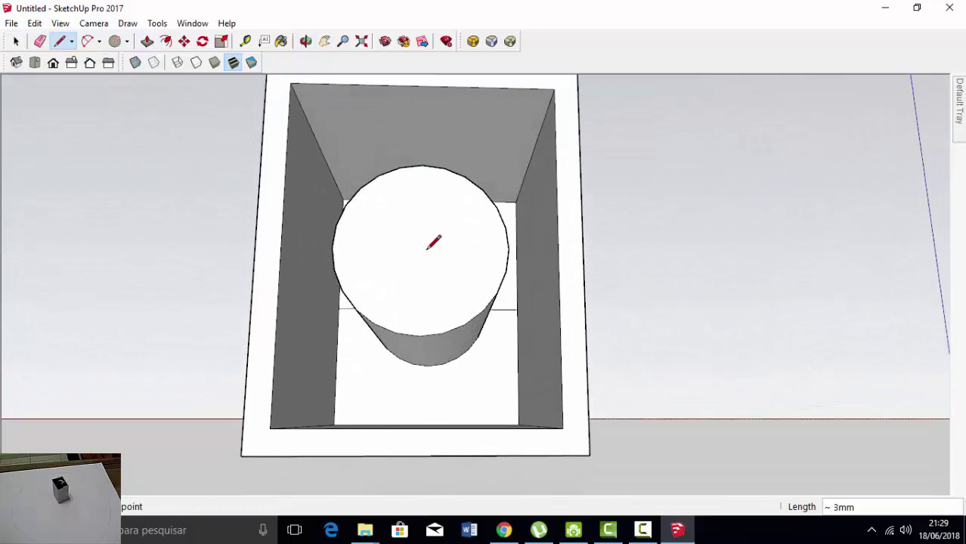
Draw a radius-2 circle at the centre of the cylinder's end
click(117, 43)
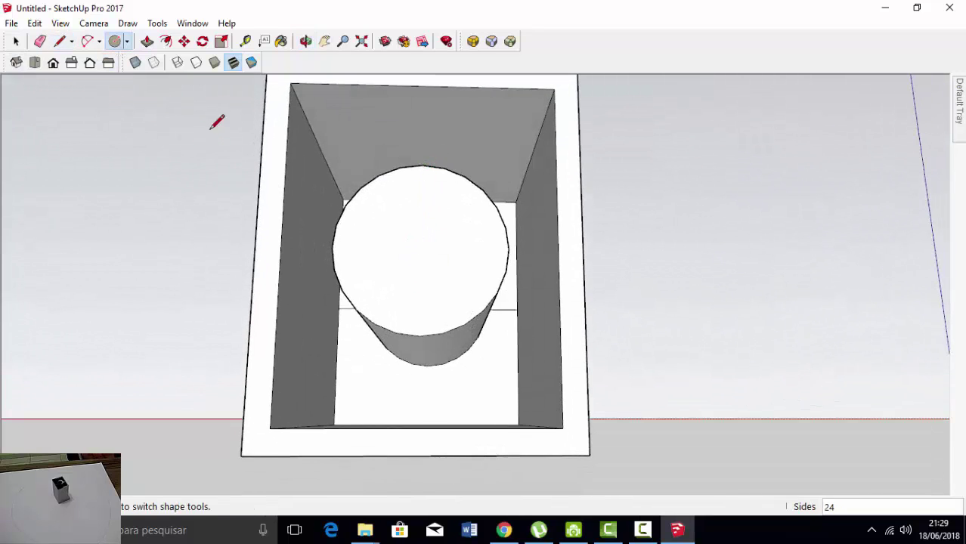
click(421, 248)
right_click(457, 216)
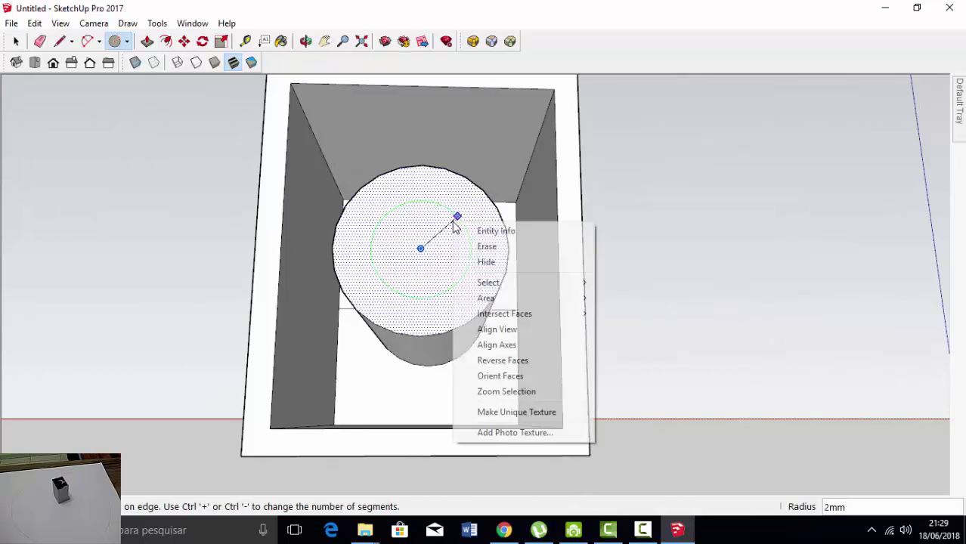
click(507, 355)
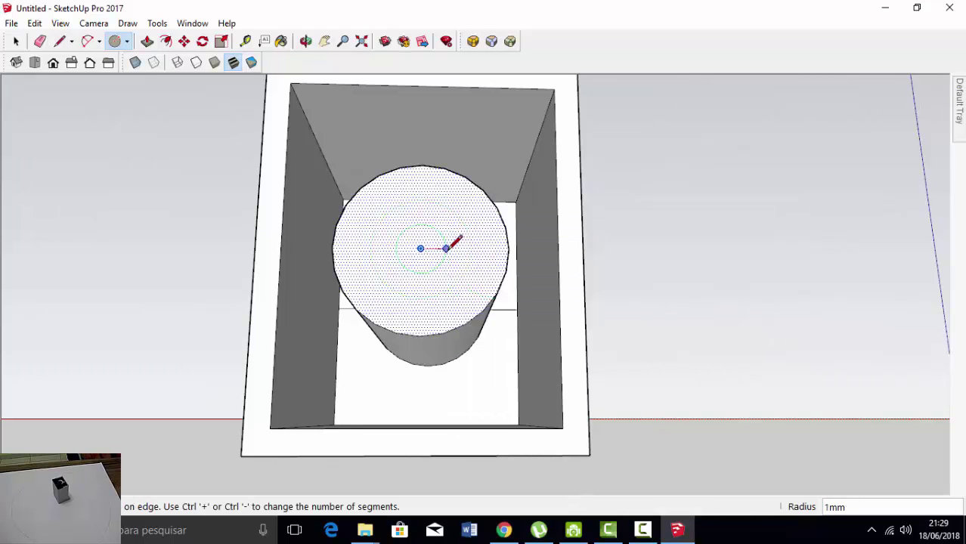
text(2)
key(Return)
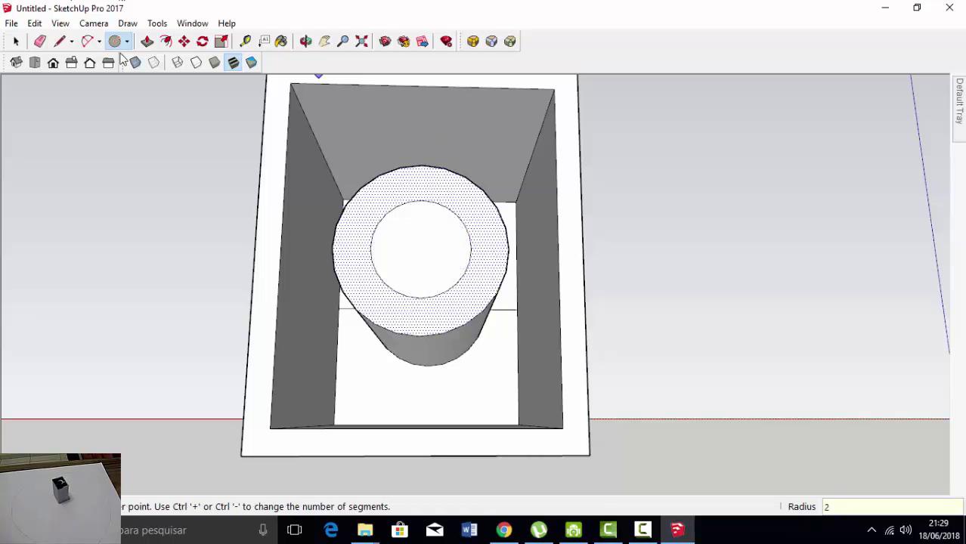
Push the inner circle 15mm into the cylinder to bore out the tube
click(147, 41)
click(403, 257)
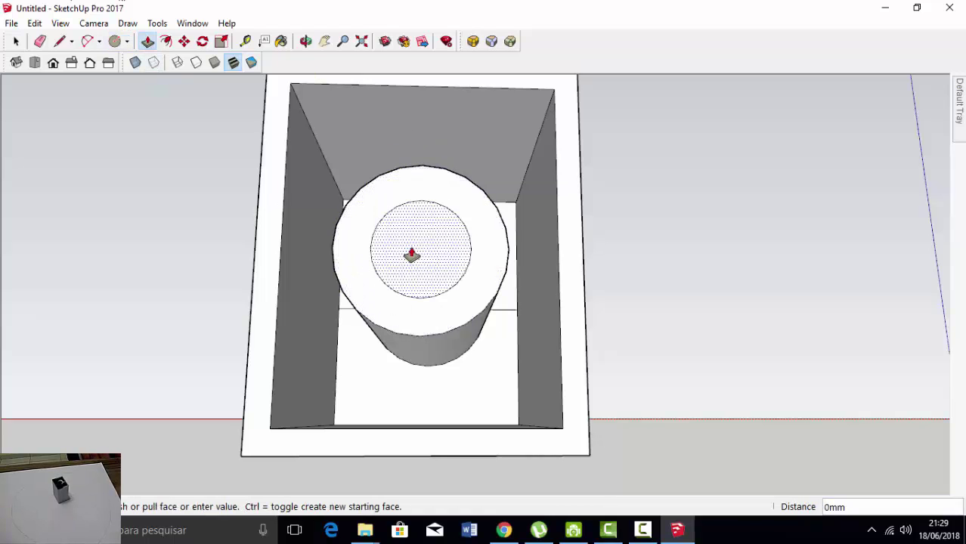
middle_drag(401, 255, 394, 311)
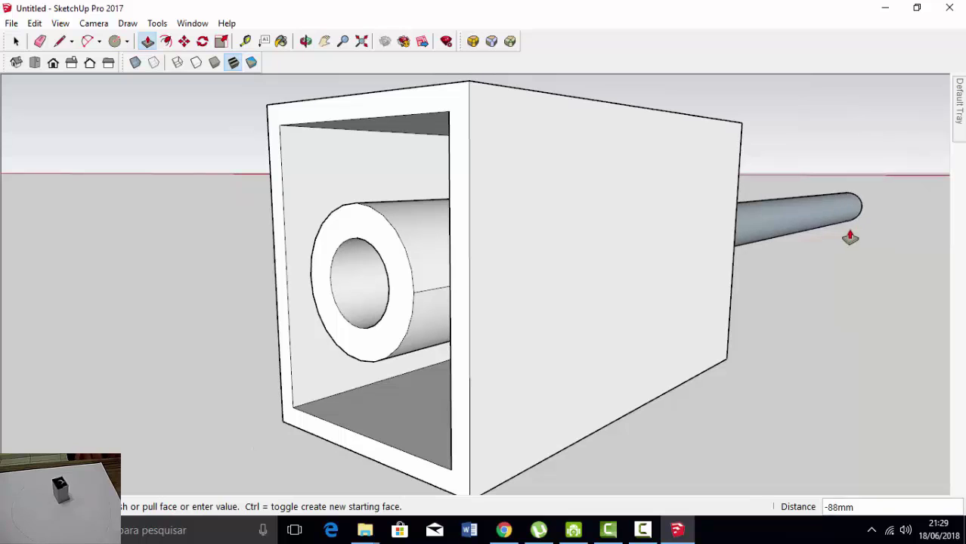
text(15)
key(Return)
mouse_move(796, 238)
middle_down()
mouse_move(537, 192)
mouse_move(381, 91)
middle_up()
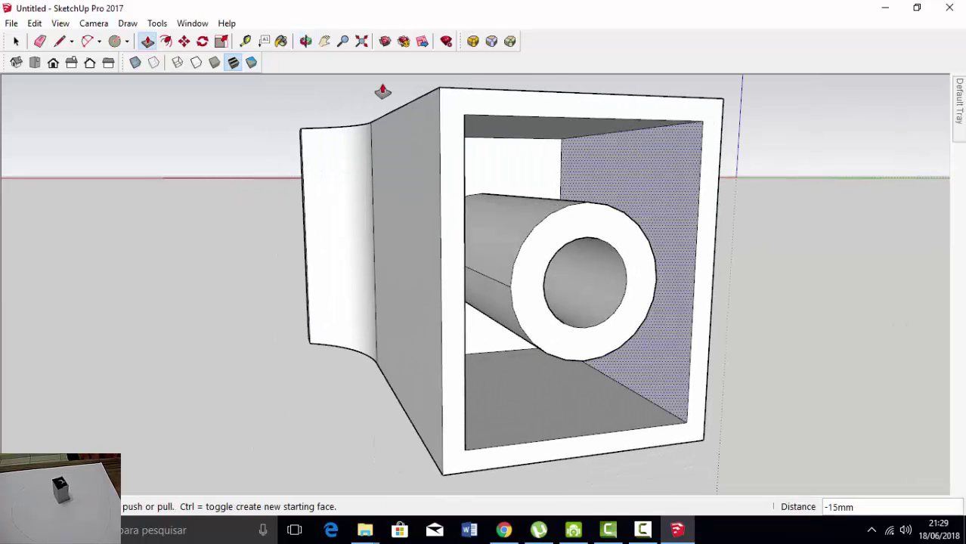
Draw a 1 by 4 rectangle on the ground beside the box and select it
click(128, 43)
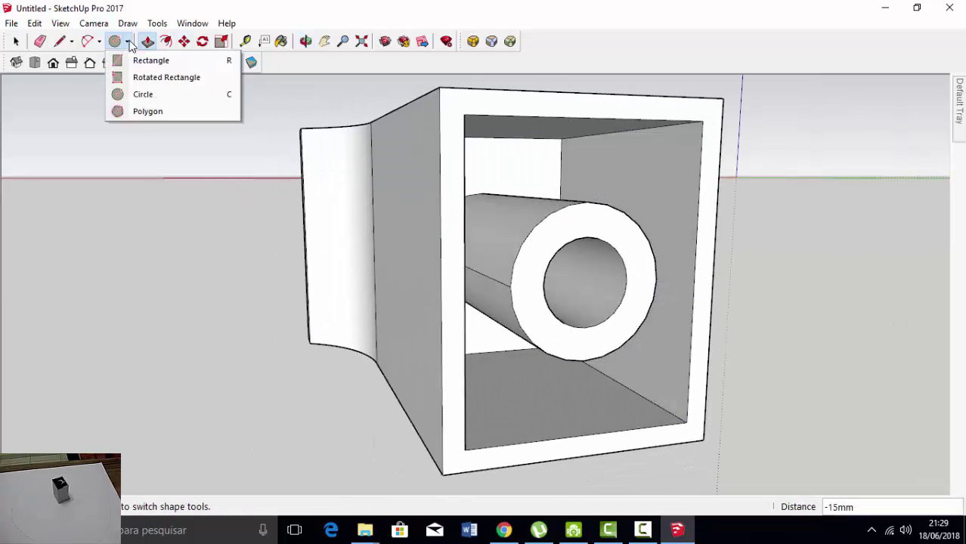
click(151, 60)
middle_drag(518, 205, 441, 198)
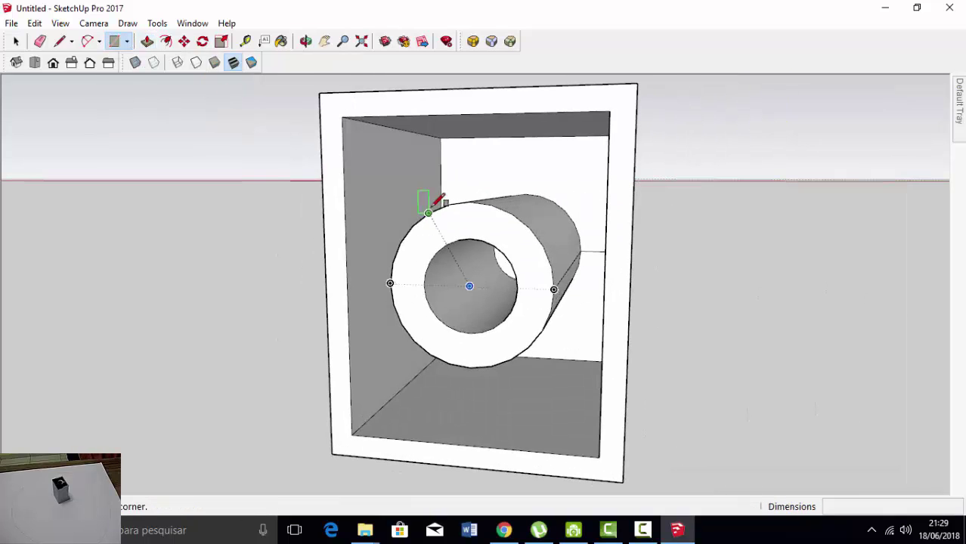
scroll(514, 151, down, 3)
scroll(438, 270, down, 2)
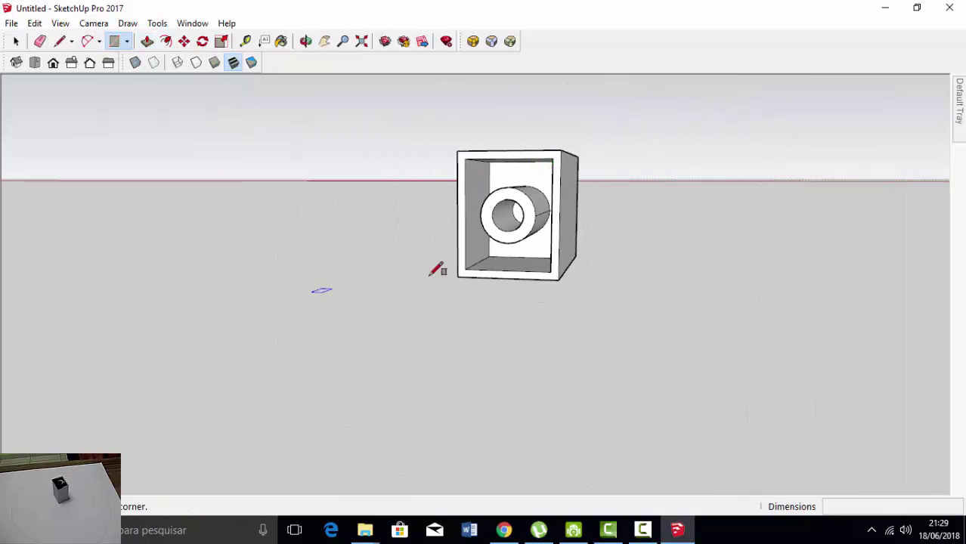
mouse_move(438, 269)
middle_down()
mouse_move(511, 360)
mouse_move(400, 329)
middle_up()
click(364, 306)
text(1,4)
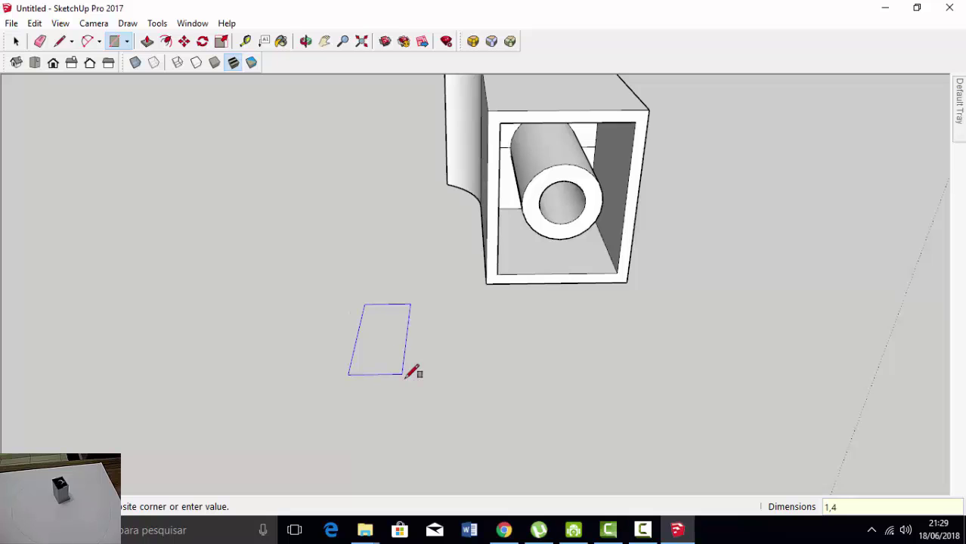
key(Return)
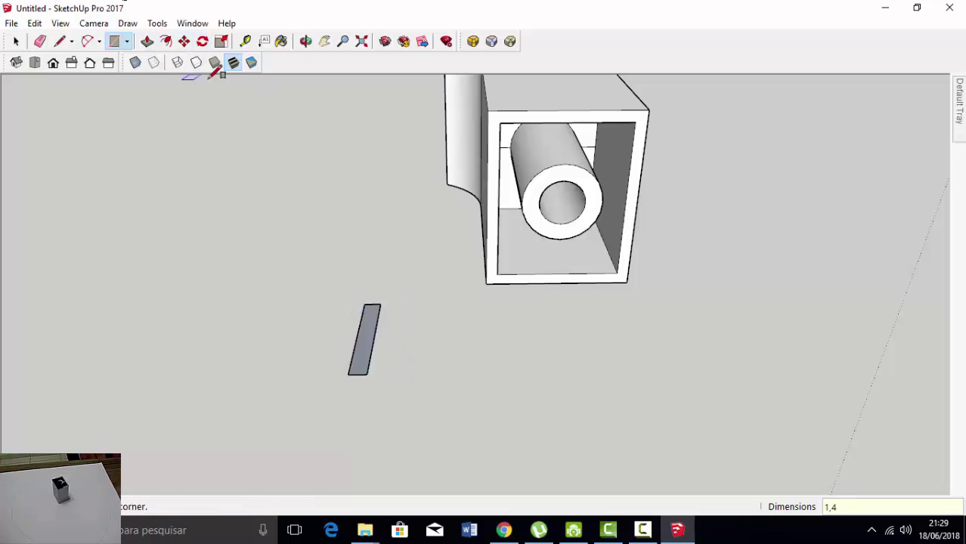
middle_drag(508, 121, 485, 200)
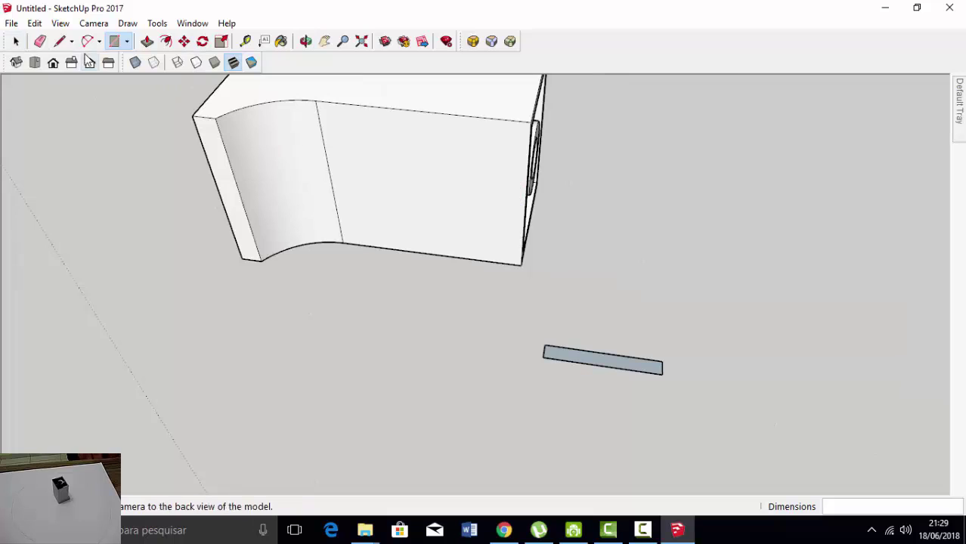
click(16, 43)
middle_drag(215, 158, 341, 144)
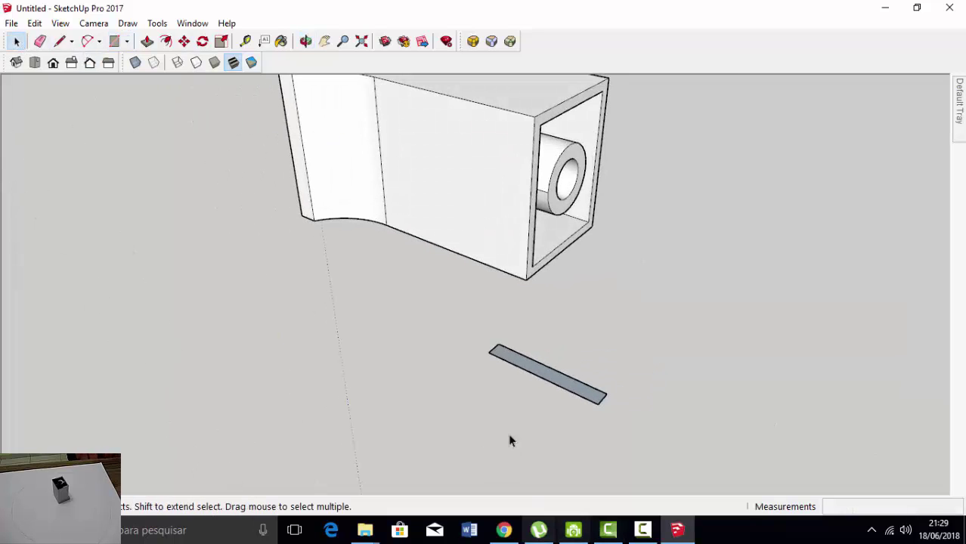
drag(468, 331, 613, 426)
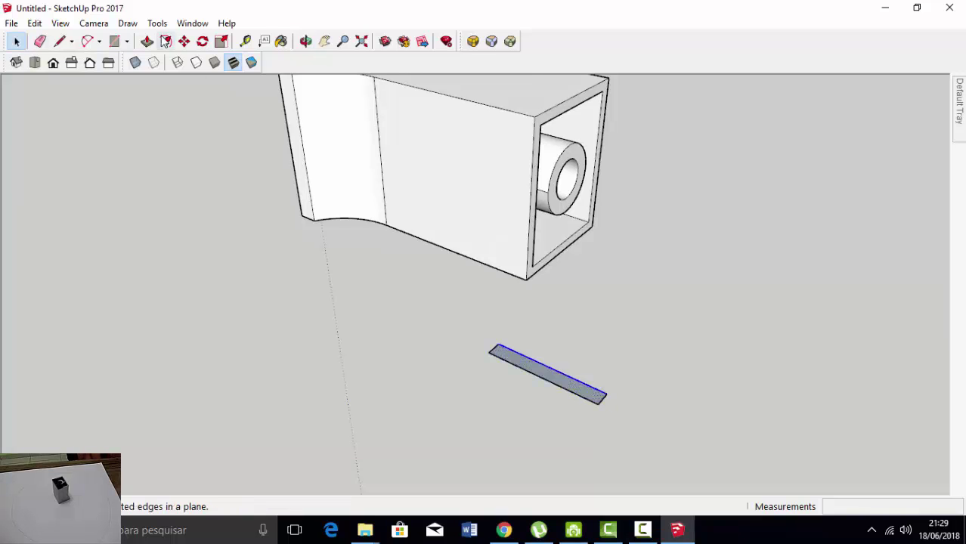
Make the strip a group and move it to the box's bottom corner
click(184, 41)
click(609, 399)
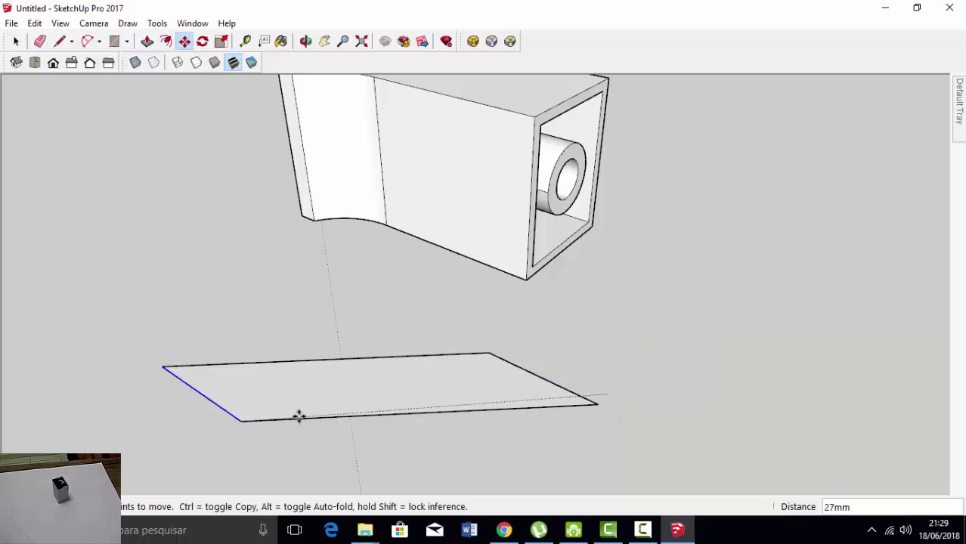
key(Escape)
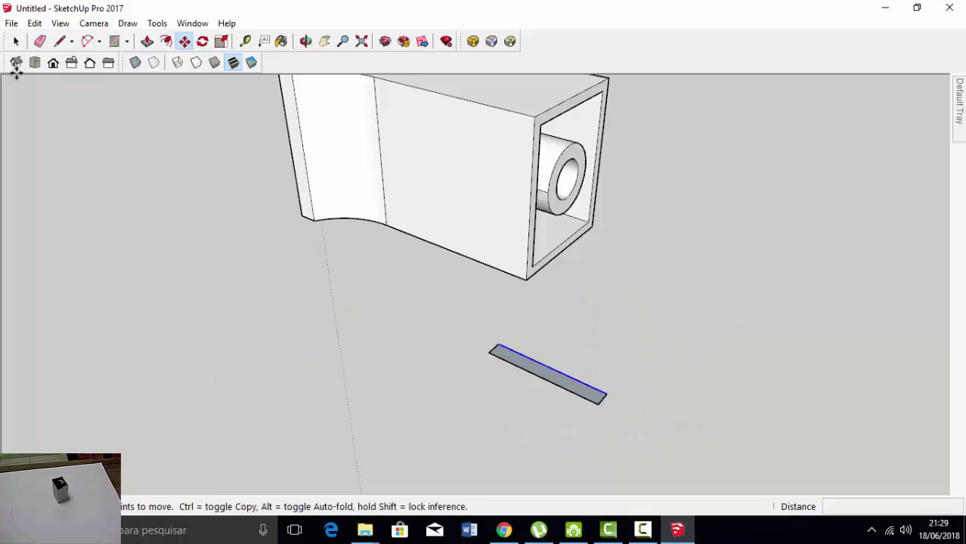
click(16, 41)
drag(468, 322, 672, 437)
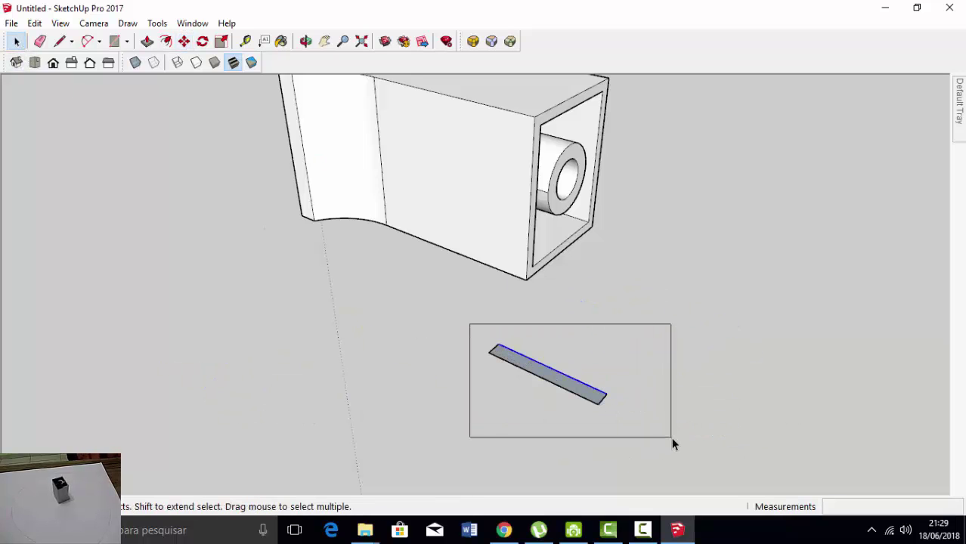
right_click(595, 401)
click(653, 304)
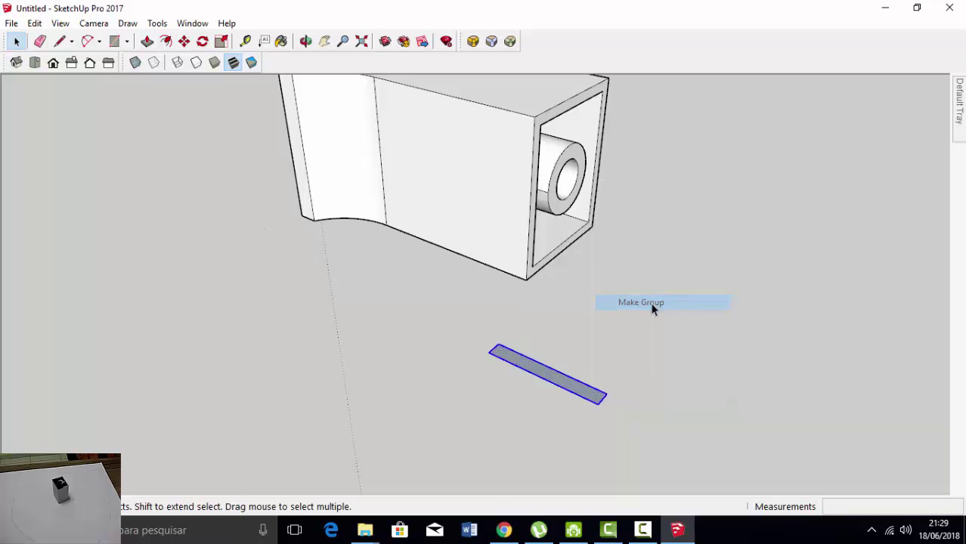
click(184, 41)
scroll(490, 367, up, 2)
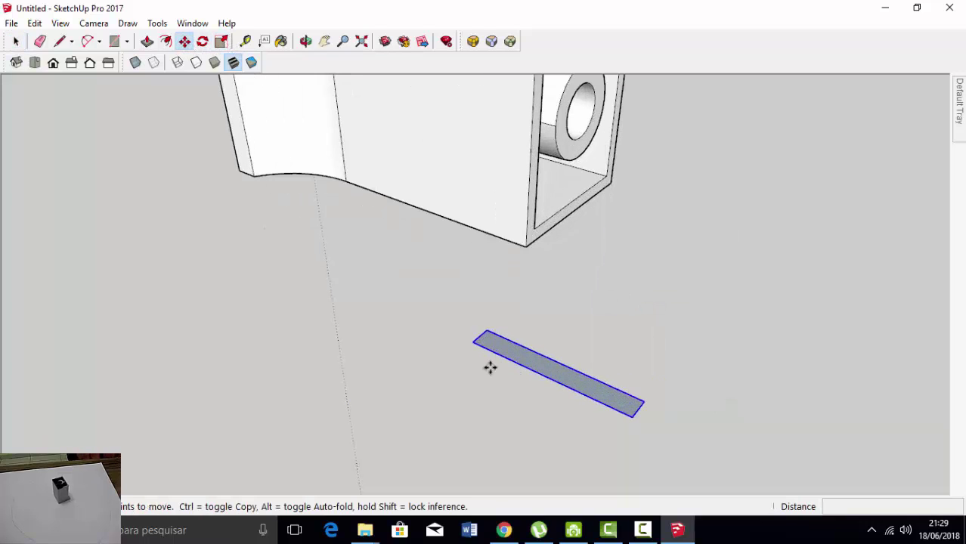
click(477, 341)
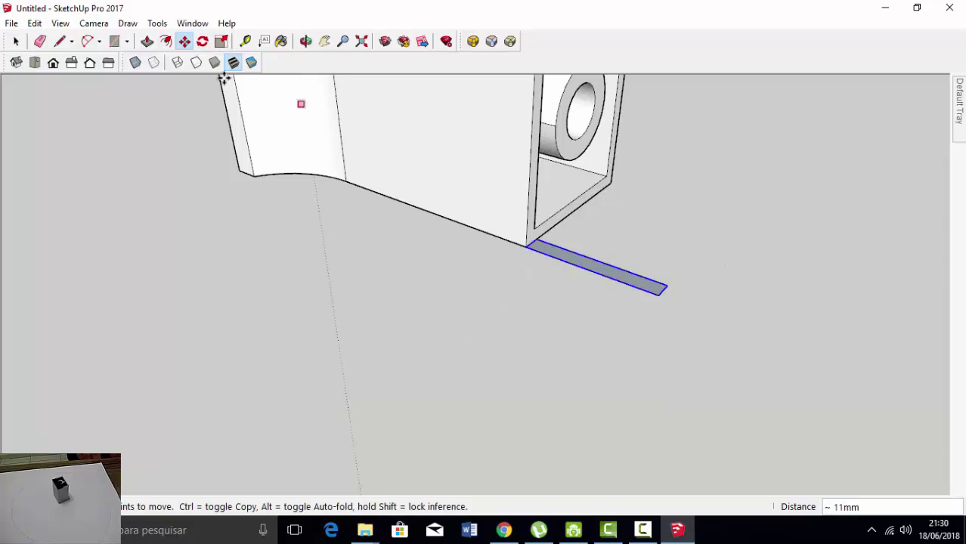
Rotate the strip group 90° about the box corner to stand it upright
click(202, 41)
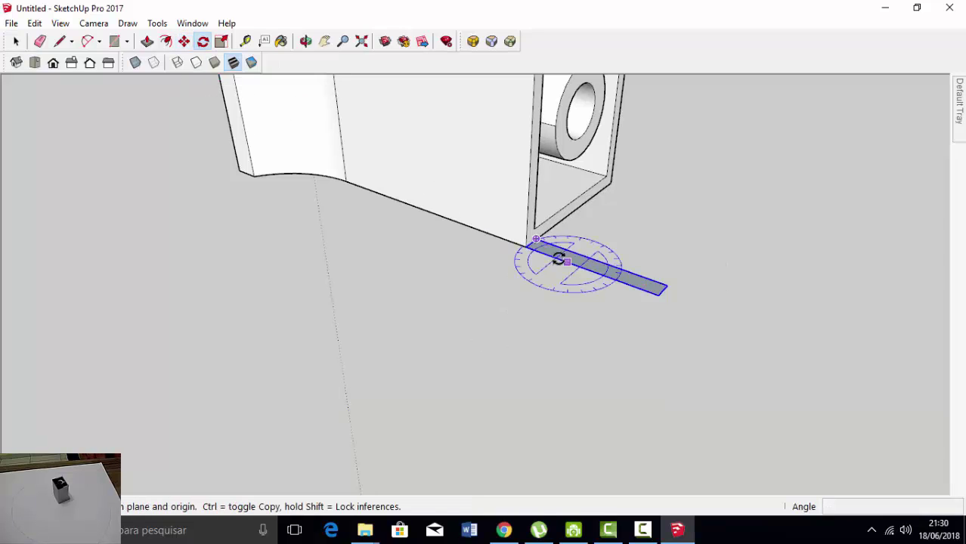
click(501, 217)
click(524, 224)
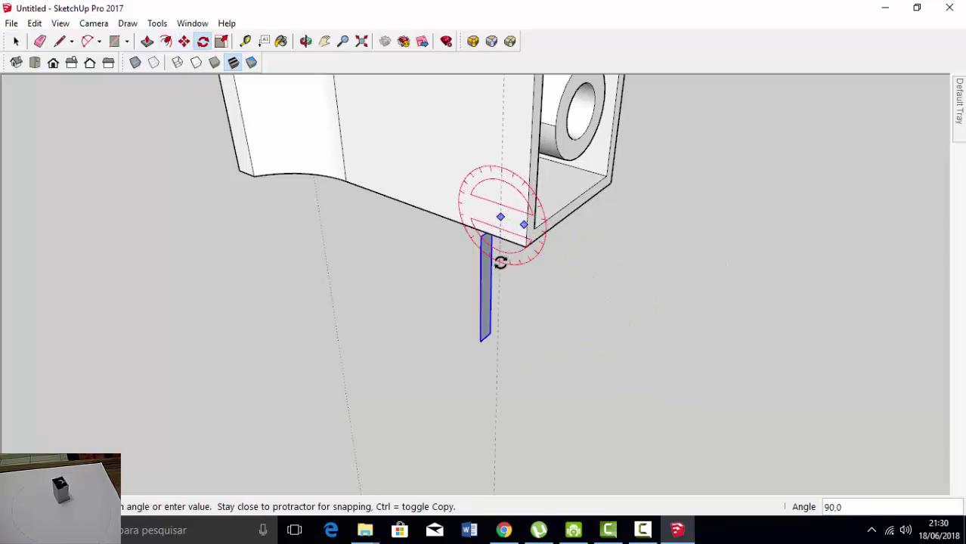
click(496, 272)
middle_drag(488, 338, 410, 285)
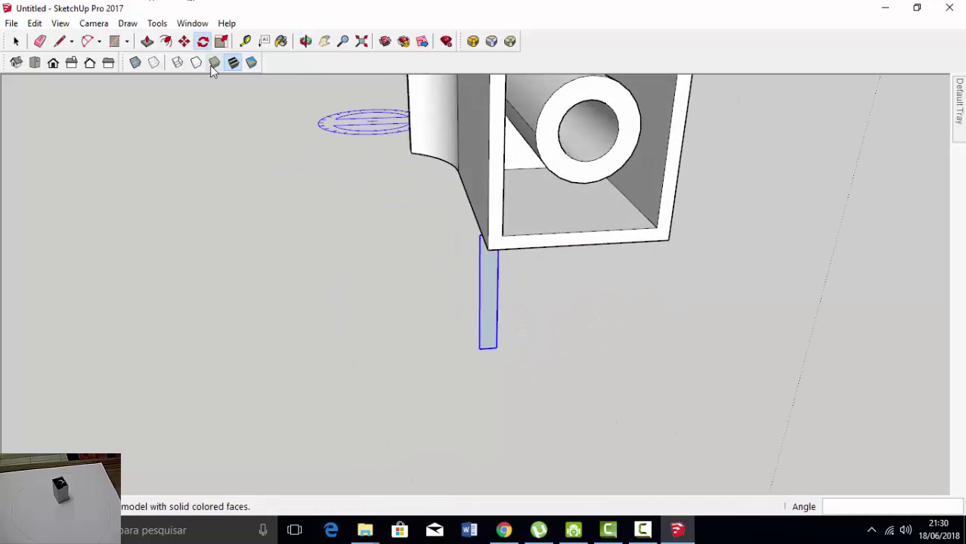
Move the upright strip into the box's front opening and switch to Front view
click(183, 40)
middle_drag(464, 328, 501, 283)
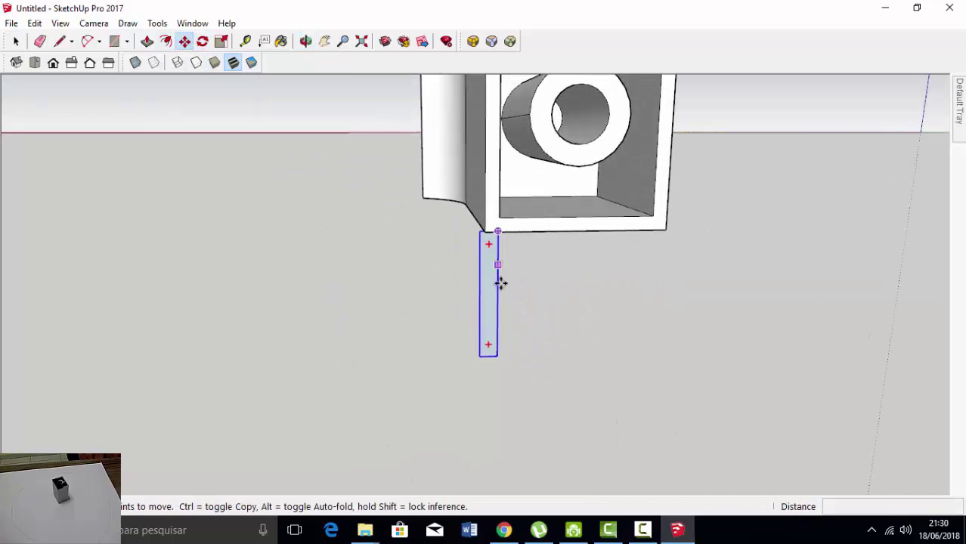
click(472, 313)
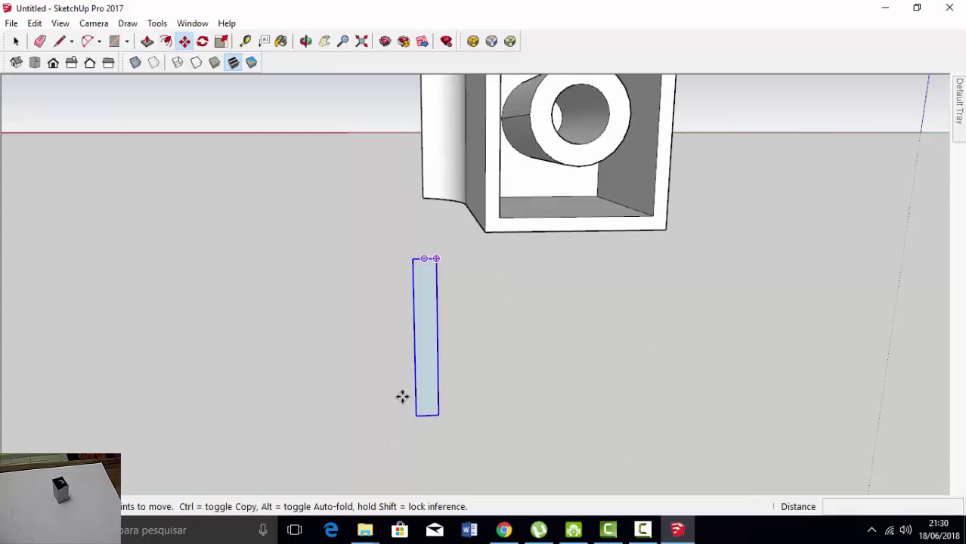
middle_drag(402, 396, 518, 205)
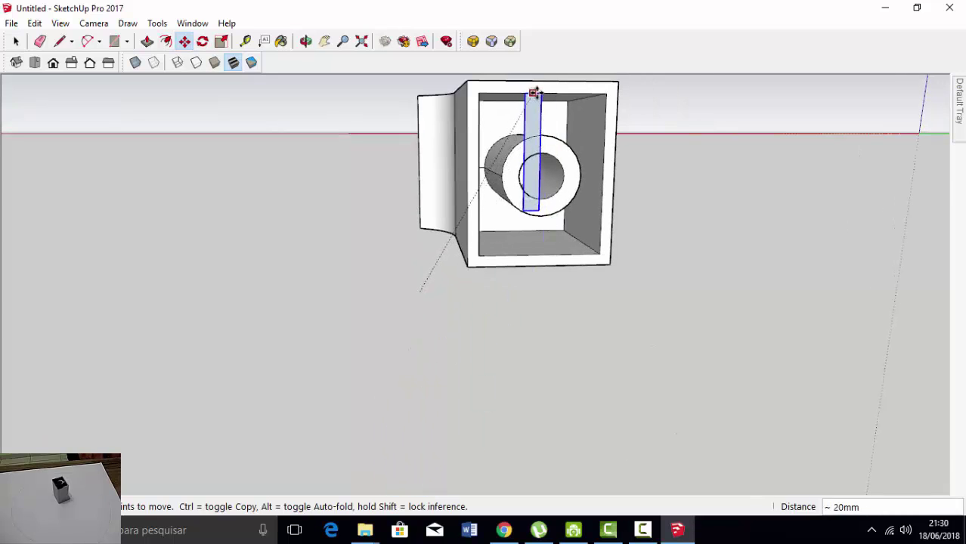
click(535, 93)
scroll(572, 162, up, 1)
click(59, 63)
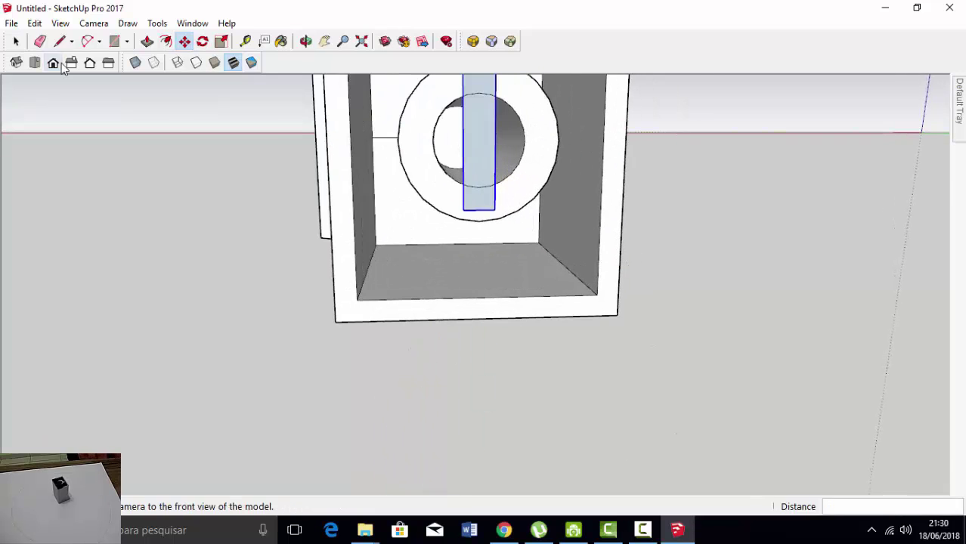
click(16, 41)
scroll(341, 435, down, 2)
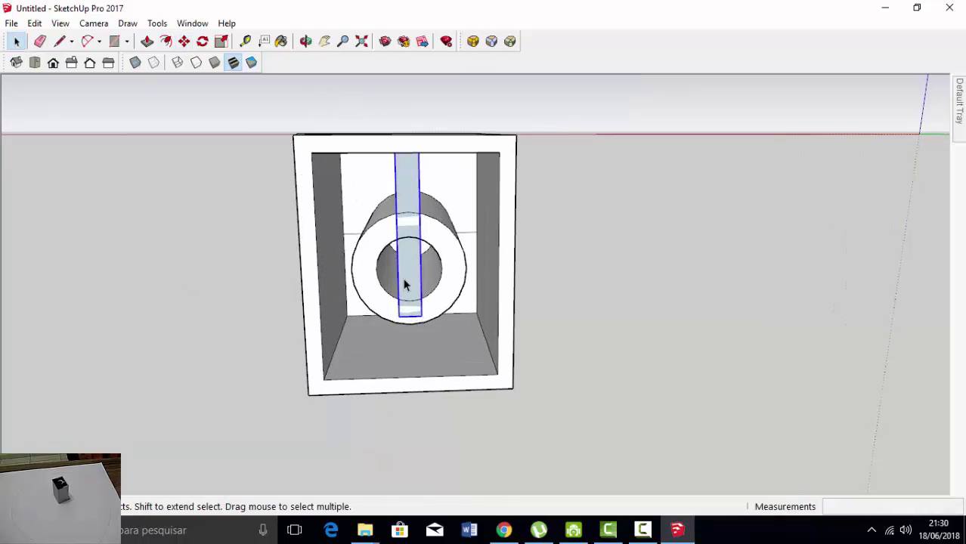
Inside the group, move the strip up to fit between the tube and box top
double_click(413, 280)
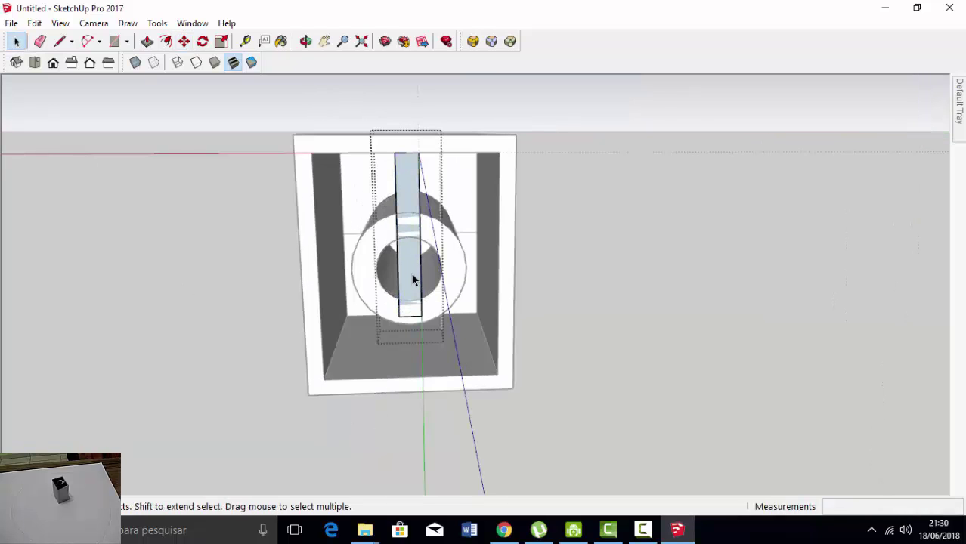
click(185, 41)
scroll(377, 292, up, 1)
scroll(421, 326, up, 1)
click(422, 327)
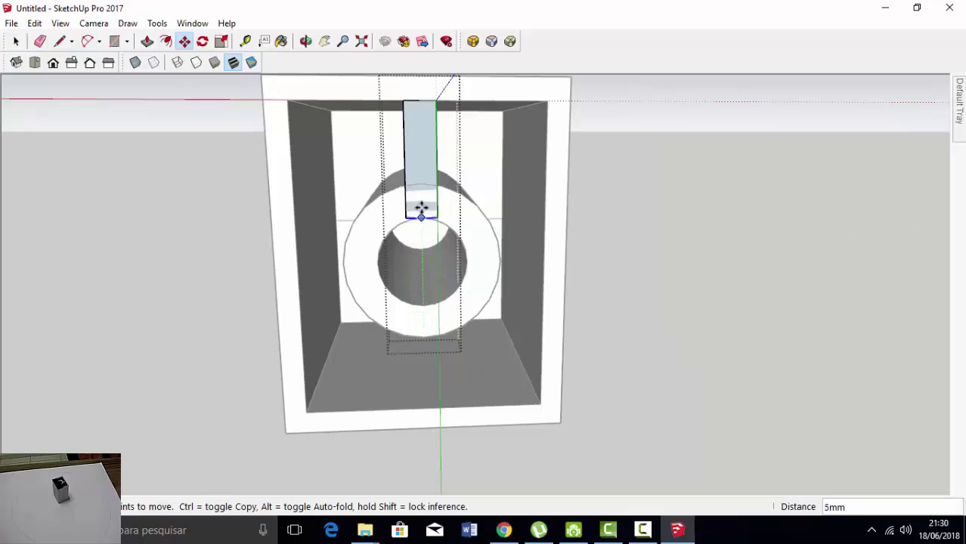
click(420, 195)
click(15, 41)
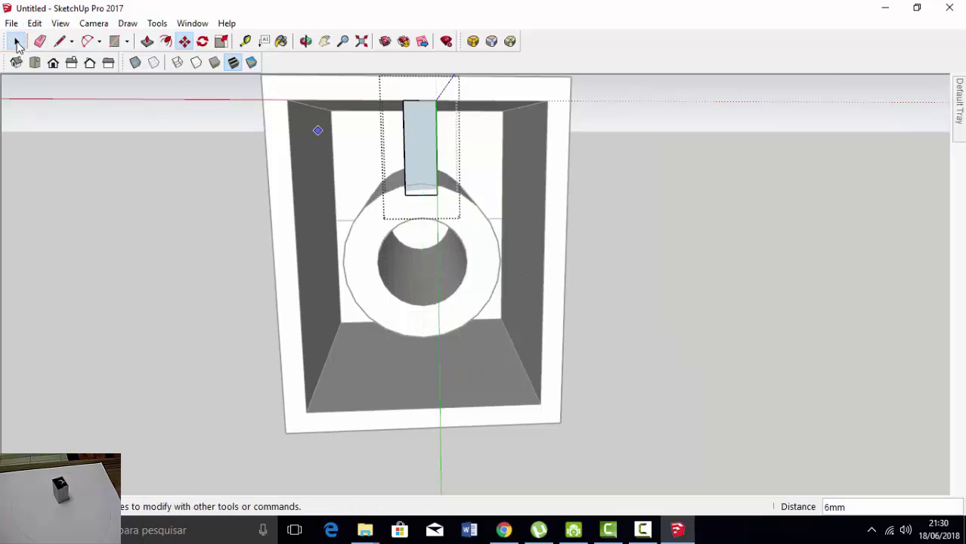
scroll(490, 252, down, 2)
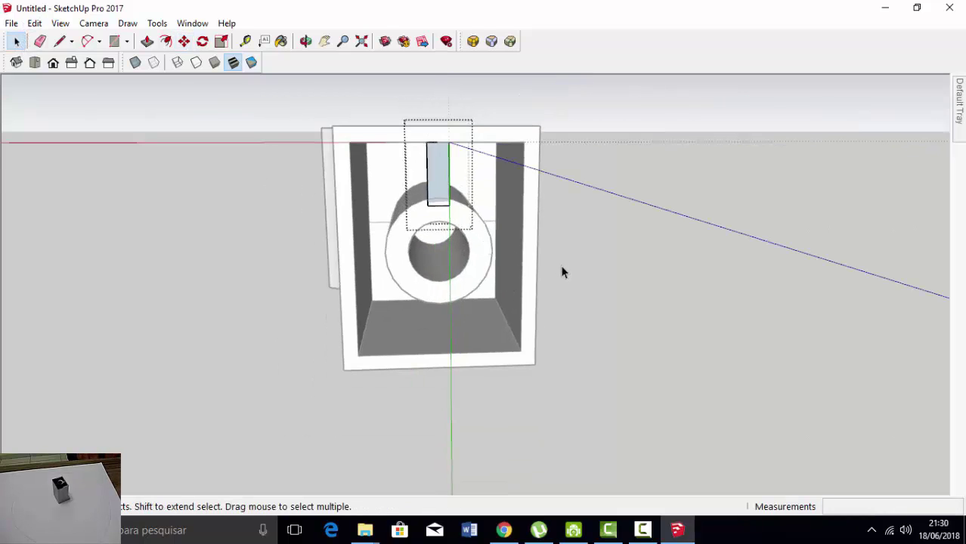
click(501, 213)
Copy the strip down below the tube onto the box floor
click(184, 40)
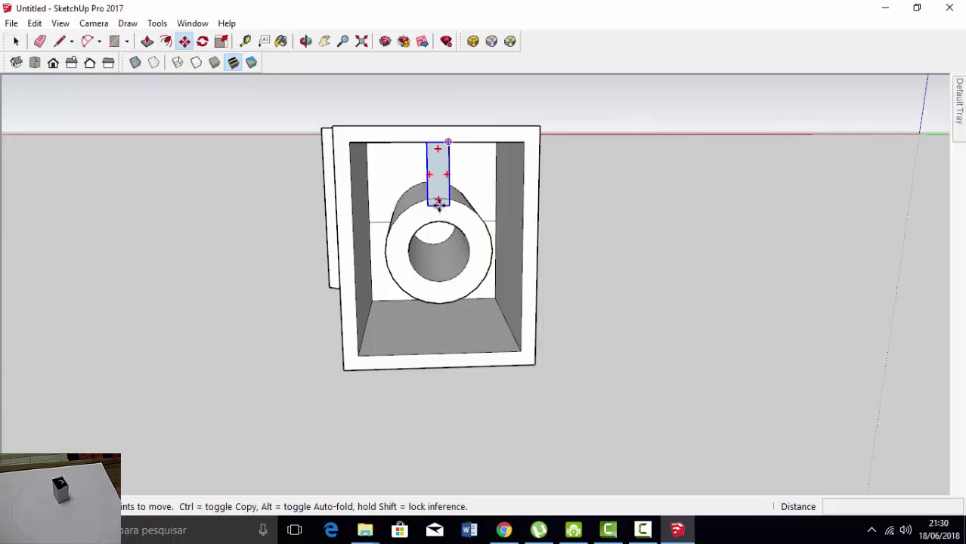
click(439, 202)
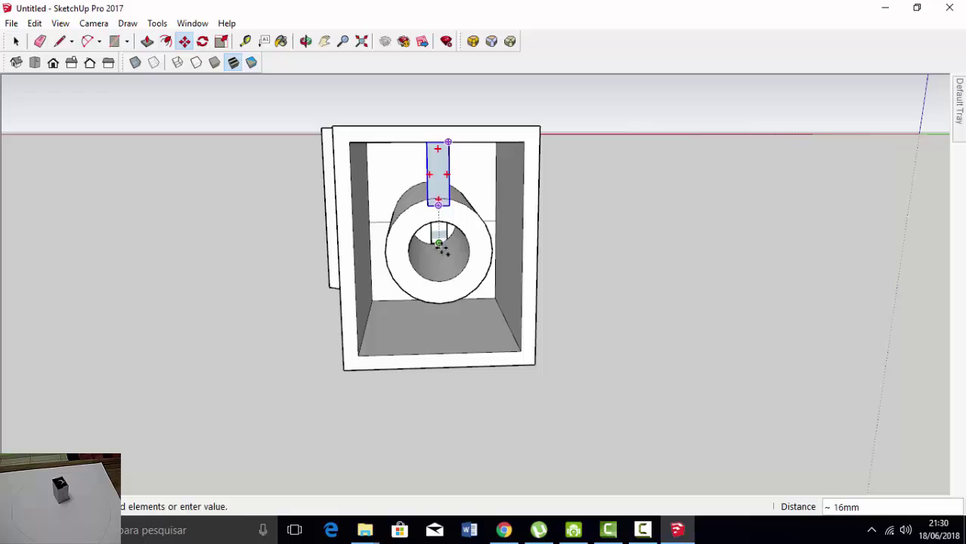
click(439, 353)
middle_drag(395, 227, 489, 257)
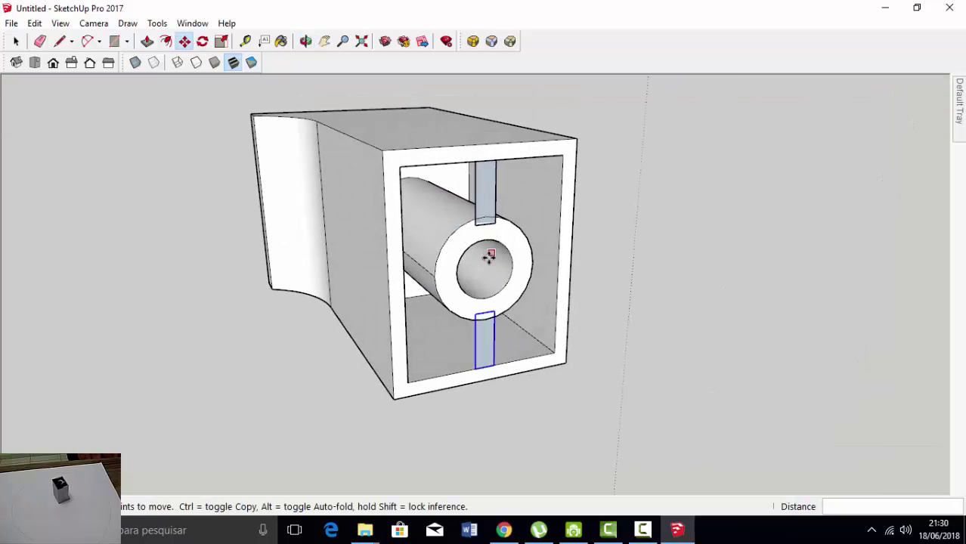
Extrude the upper strip's face 15mm deep
click(16, 41)
scroll(460, 188, up, 2)
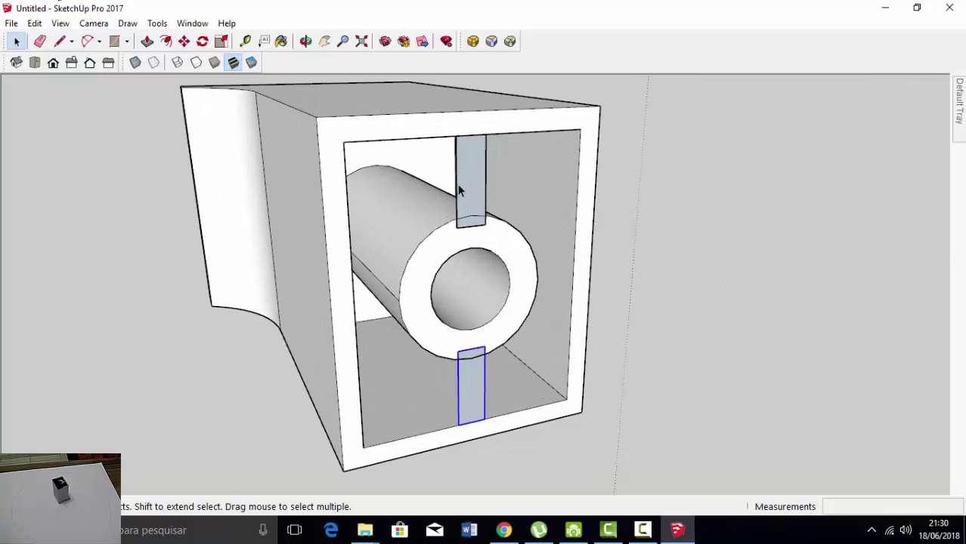
double_click(462, 185)
middle_drag(465, 187, 455, 196)
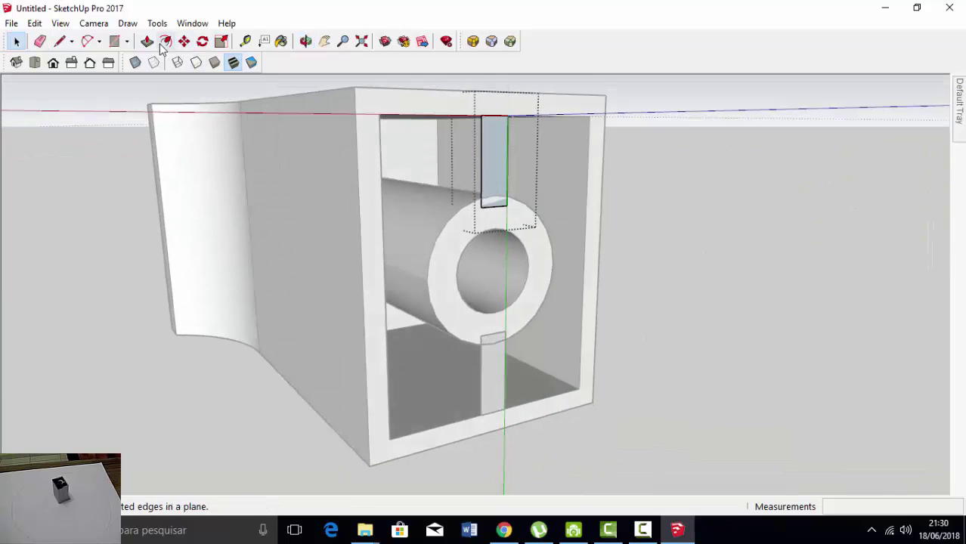
click(147, 41)
drag(493, 162, 409, 168)
middle_drag(409, 168, 331, 188)
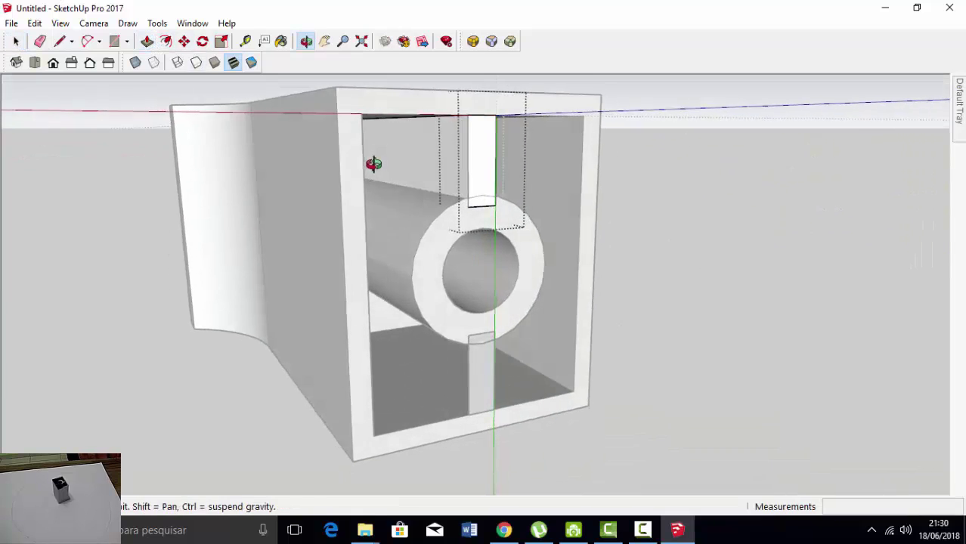
Extrude the lower strip face 15mm deep
middle_drag(398, 226, 509, 255)
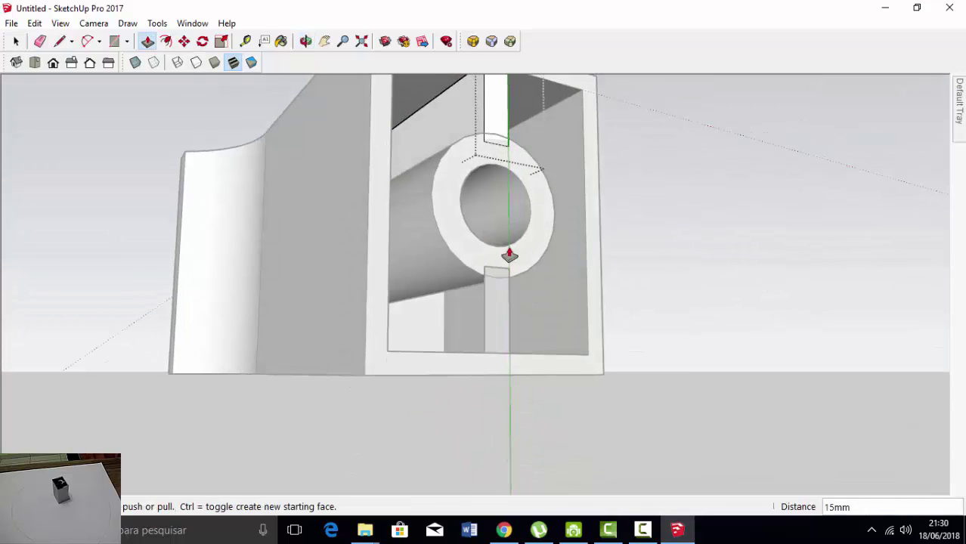
click(16, 40)
click(497, 310)
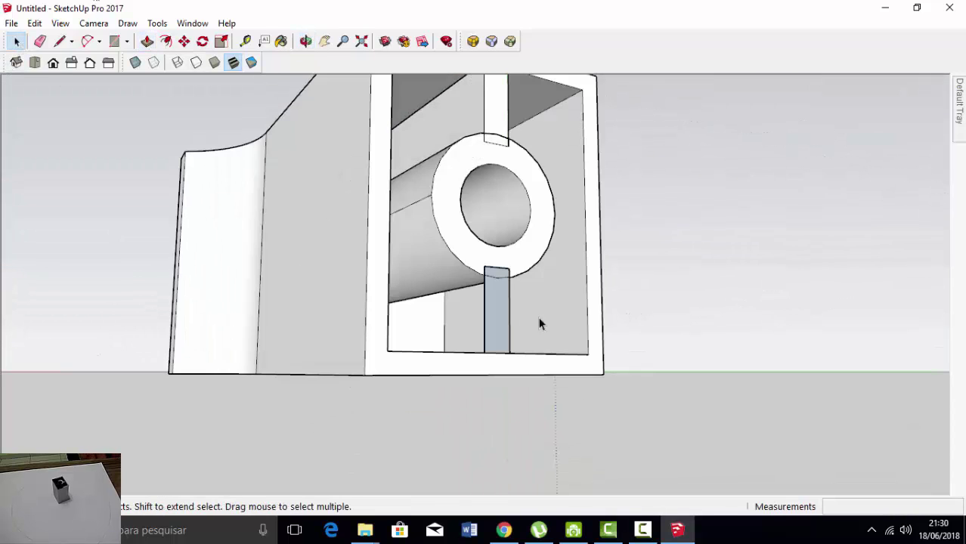
click(146, 41)
middle_drag(479, 260, 478, 317)
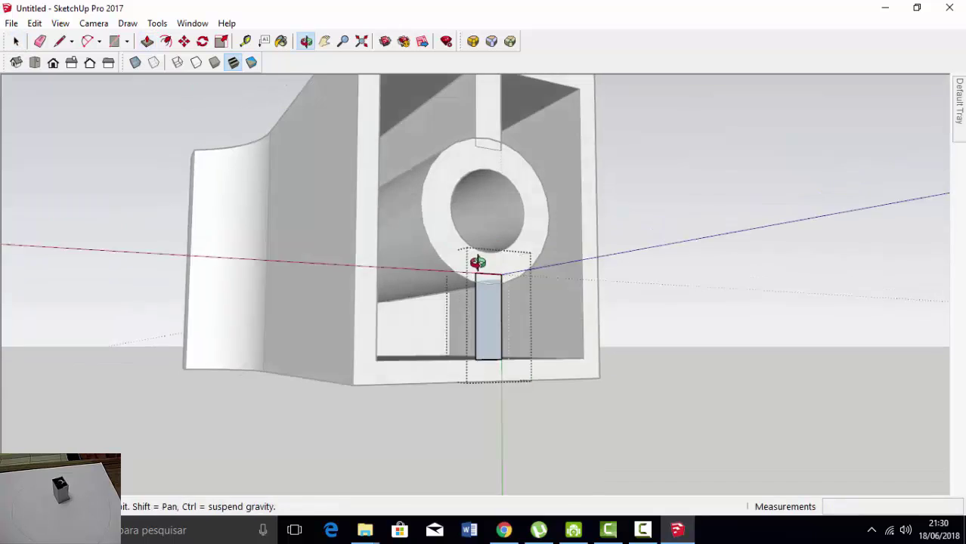
drag(478, 317, 393, 321)
middle_drag(387, 320, 376, 308)
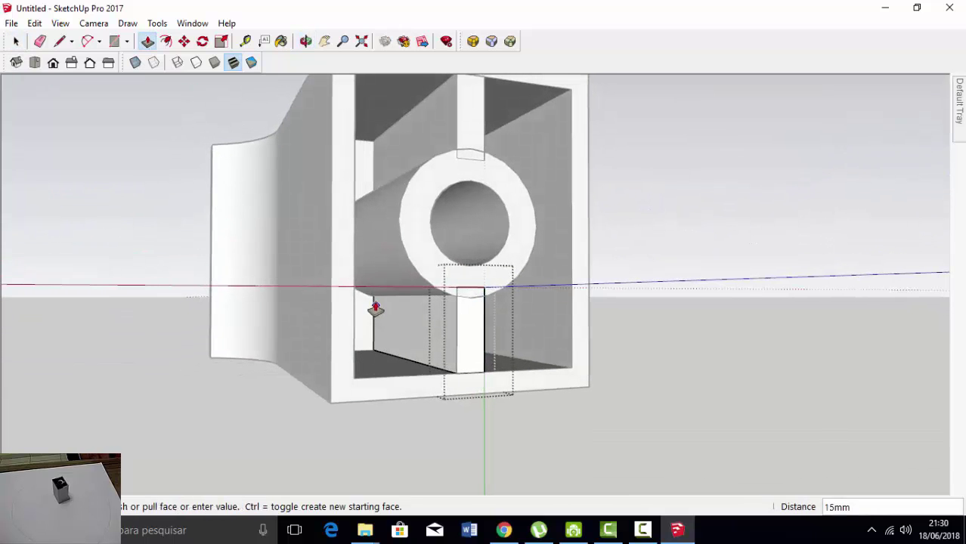
Push the upper strip face back to its final depth
click(15, 41)
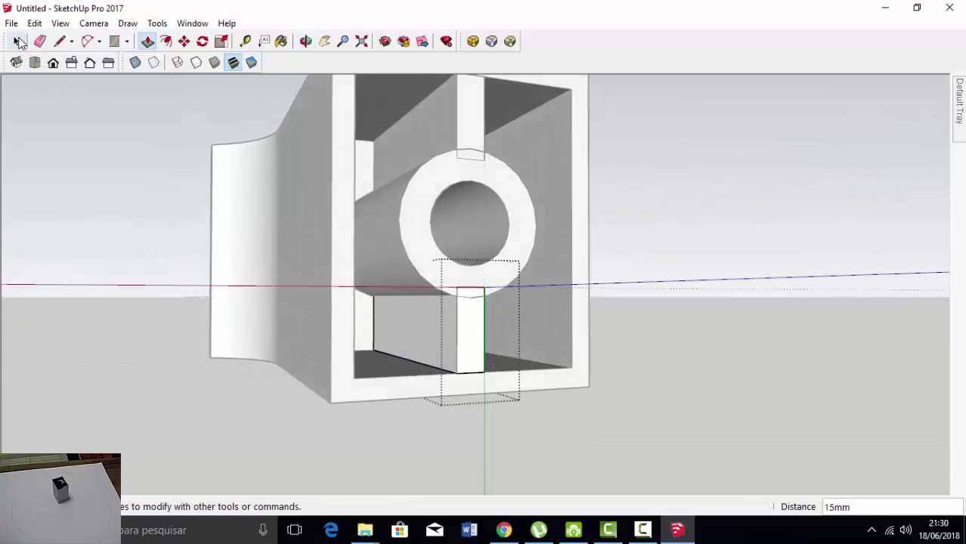
mouse_move(591, 194)
middle_down()
mouse_move(459, 212)
mouse_move(449, 179)
middle_up()
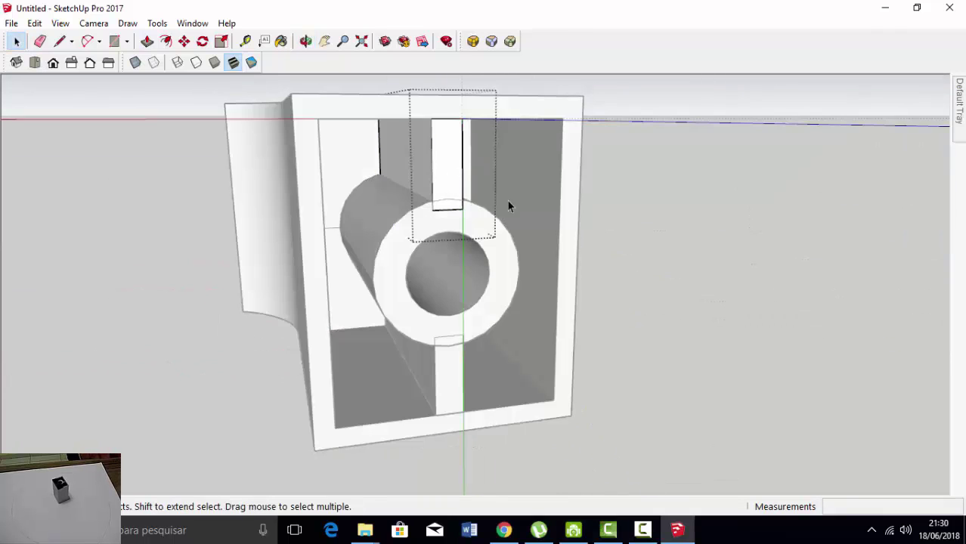
click(147, 41)
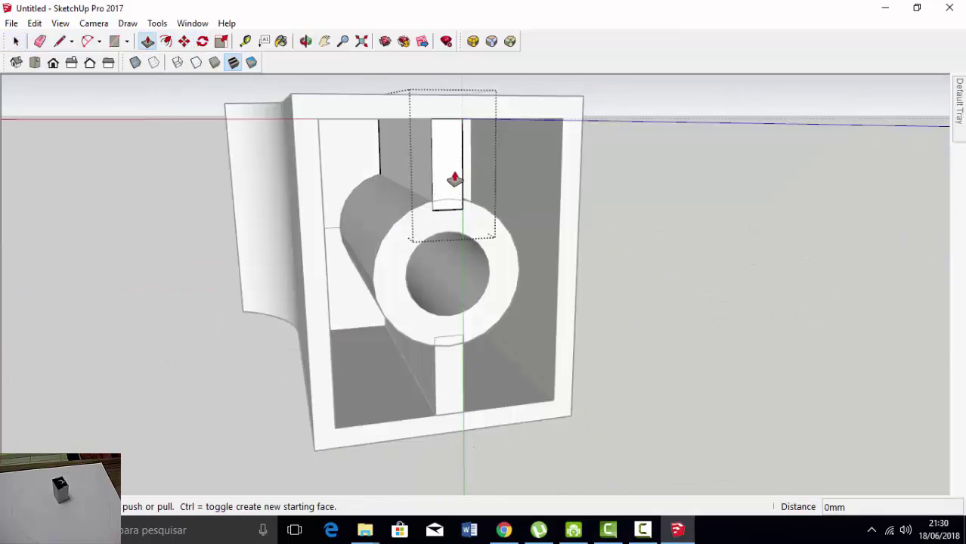
click(454, 178)
text(.5)
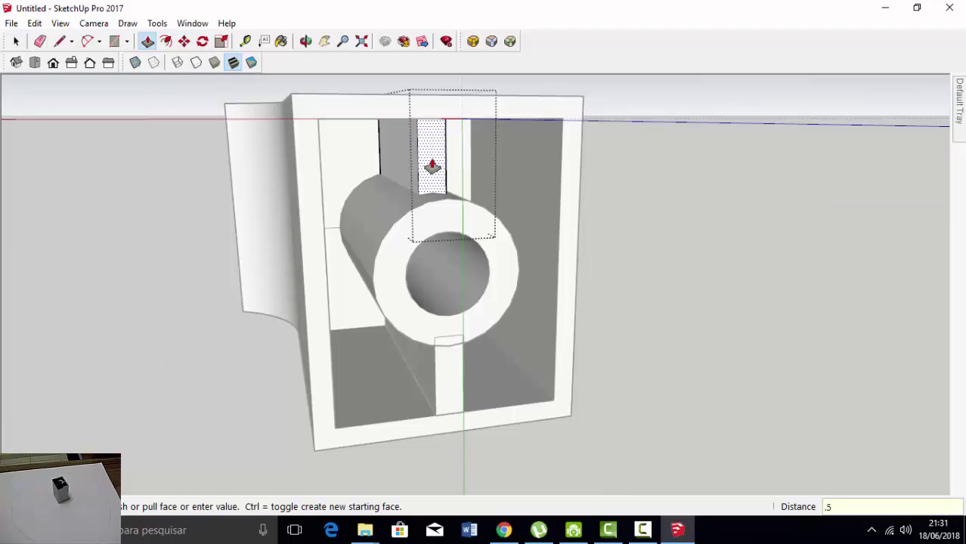
key(Return)
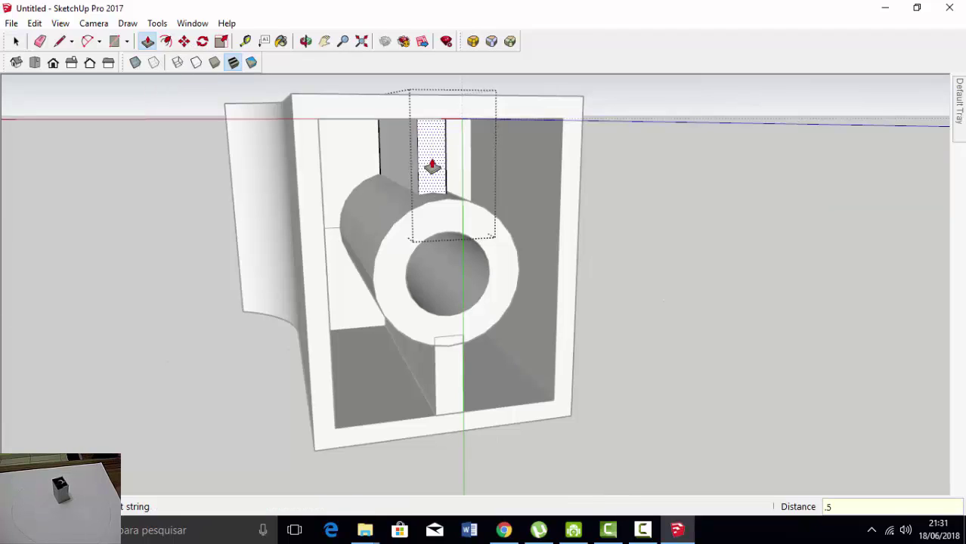
click(432, 166)
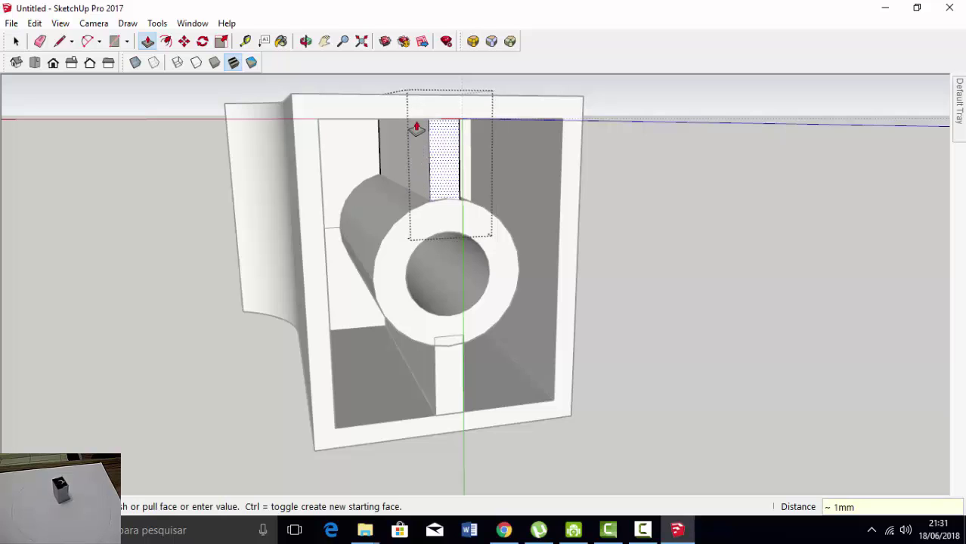
key(space)
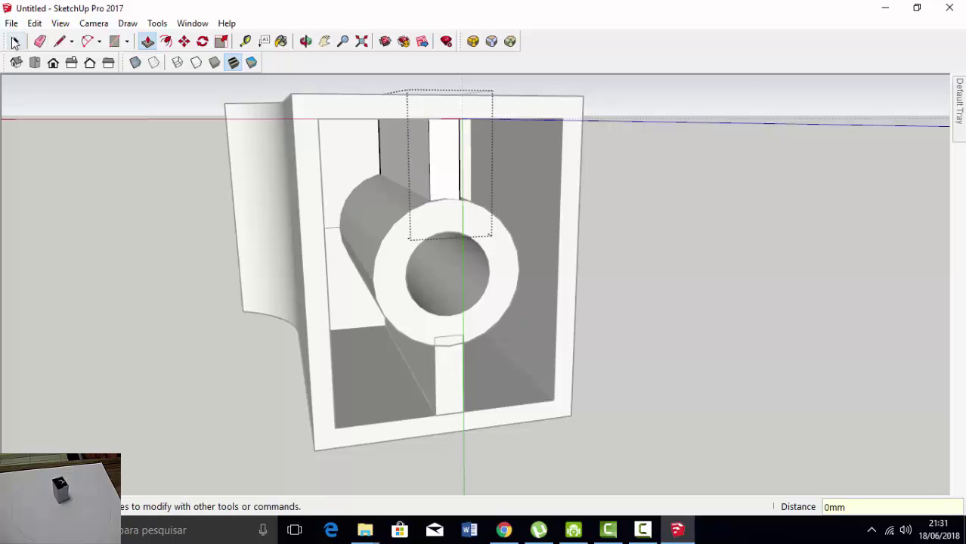
Push the lower strip face inward by 4mm, then view the whole box
click(147, 40)
click(452, 376)
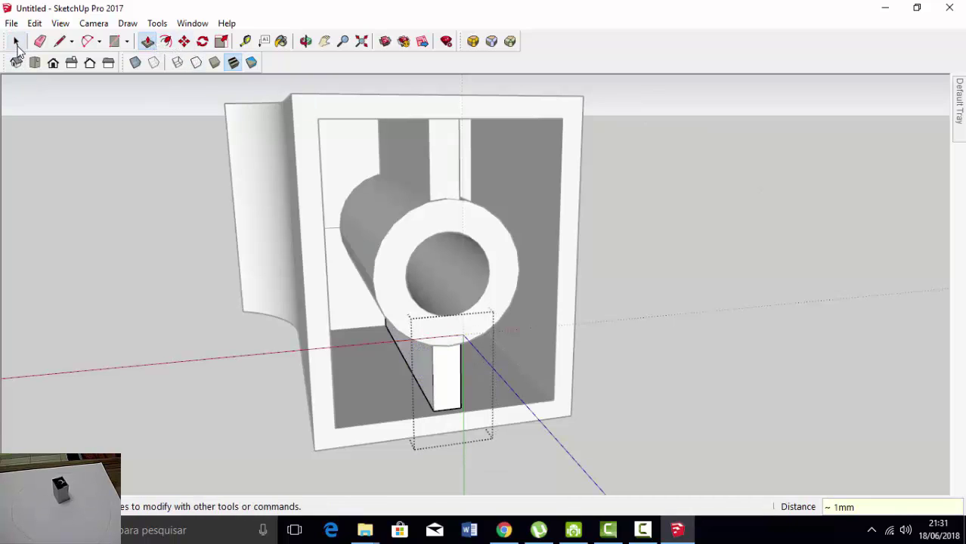
click(16, 41)
mouse_move(155, 220)
middle_down()
mouse_move(558, 318)
mouse_move(533, 321)
mouse_move(382, 255)
mouse_move(415, 274)
mouse_move(401, 239)
middle_up()
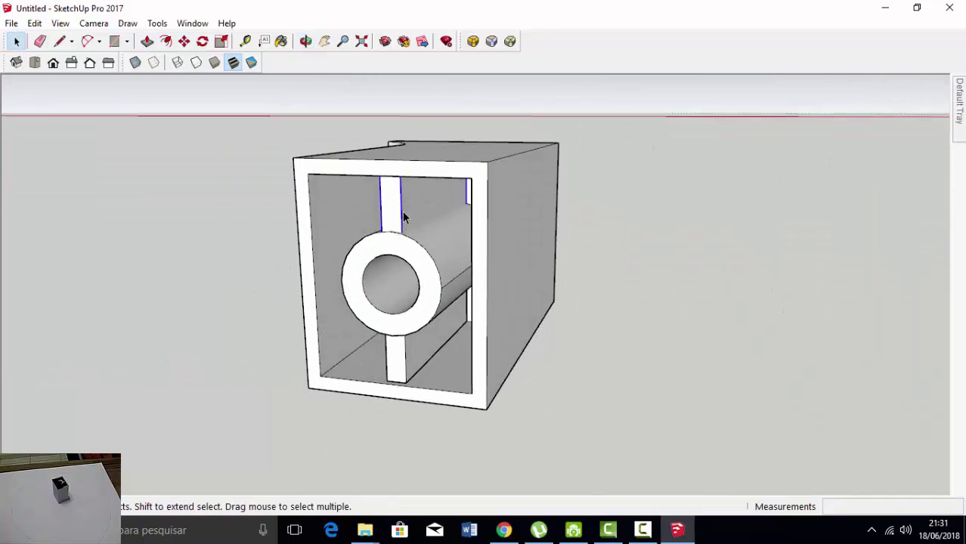
Explode the upper and lower strip groups into loose geometry
mouse_move(446, 311)
middle_down()
mouse_move(518, 108)
mouse_move(555, 288)
middle_up()
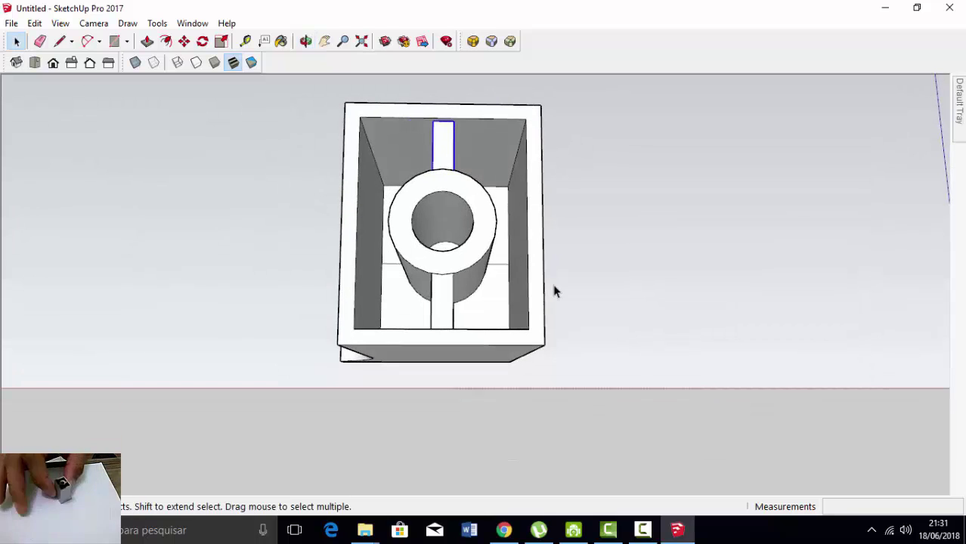
right_click(440, 136)
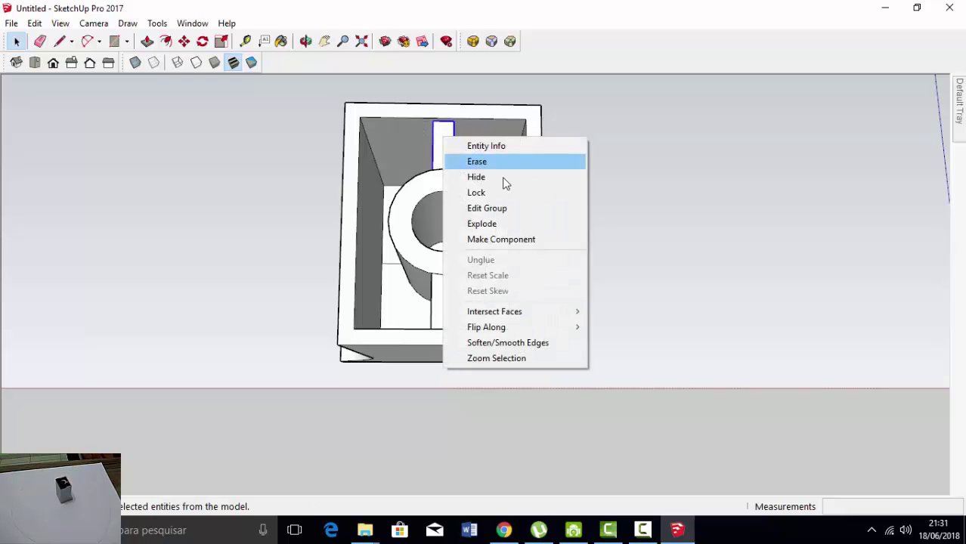
click(492, 224)
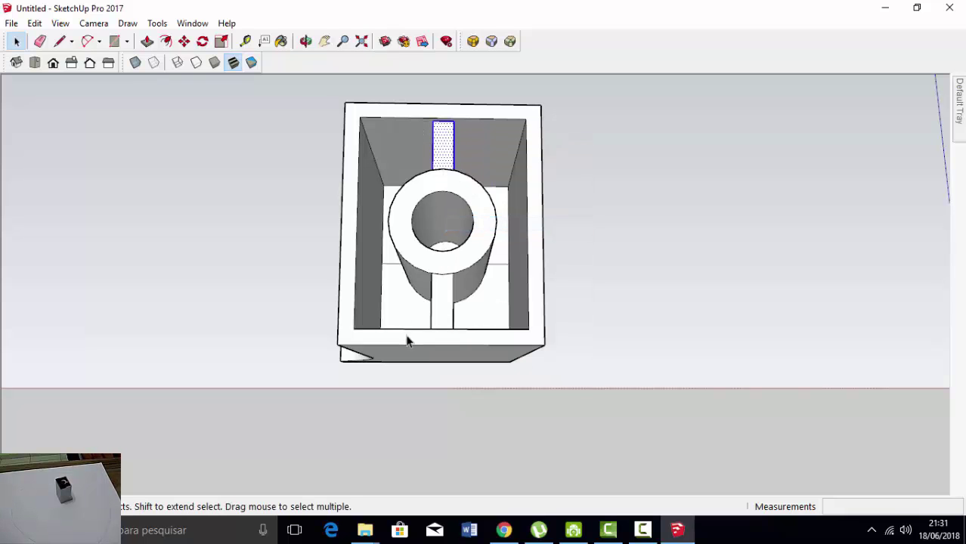
right_click(438, 305)
click(495, 154)
Select the tube ring's connected geometry to check it, then view the outer notched block
click(487, 237)
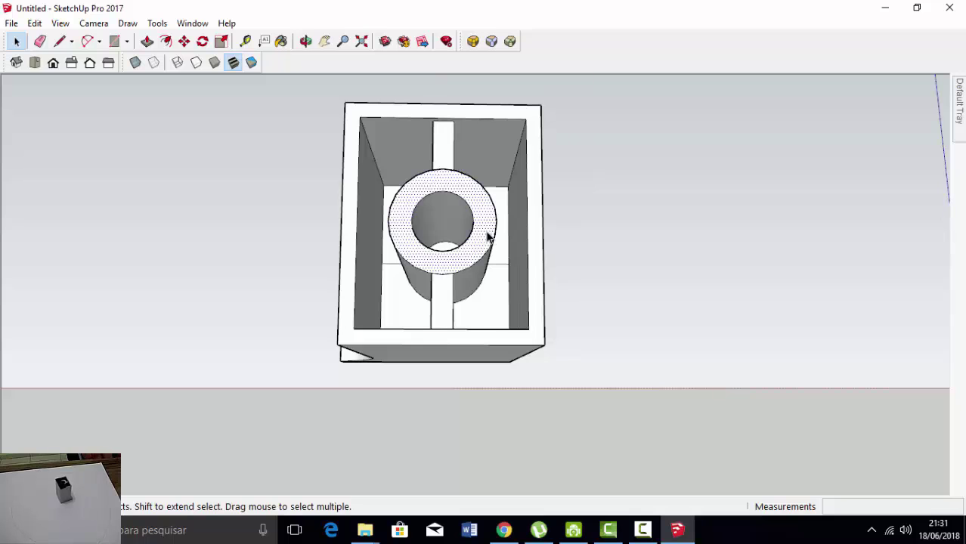
triple_click(488, 237)
click(595, 254)
mouse_move(478, 209)
middle_down()
mouse_move(567, 218)
mouse_move(454, 143)
middle_up()
scroll(454, 142, down, 3)
mouse_move(384, 182)
middle_down()
mouse_move(448, 218)
mouse_move(490, 169)
mouse_move(541, 168)
mouse_move(326, 177)
mouse_move(443, 192)
mouse_move(402, 250)
mouse_move(197, 101)
middle_up()
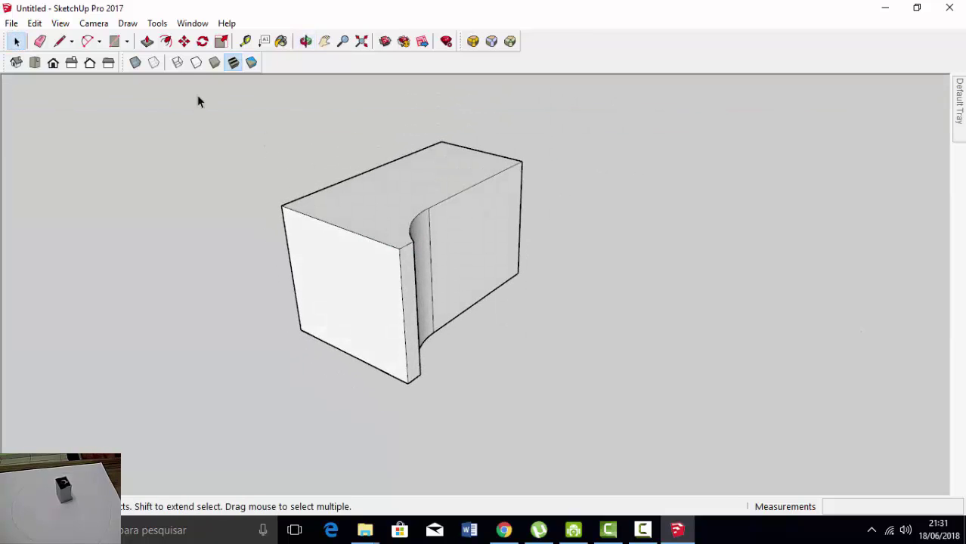
Set RoundCorner's offset to 1, keeping 6 segments, and apply the parameters
click(473, 42)
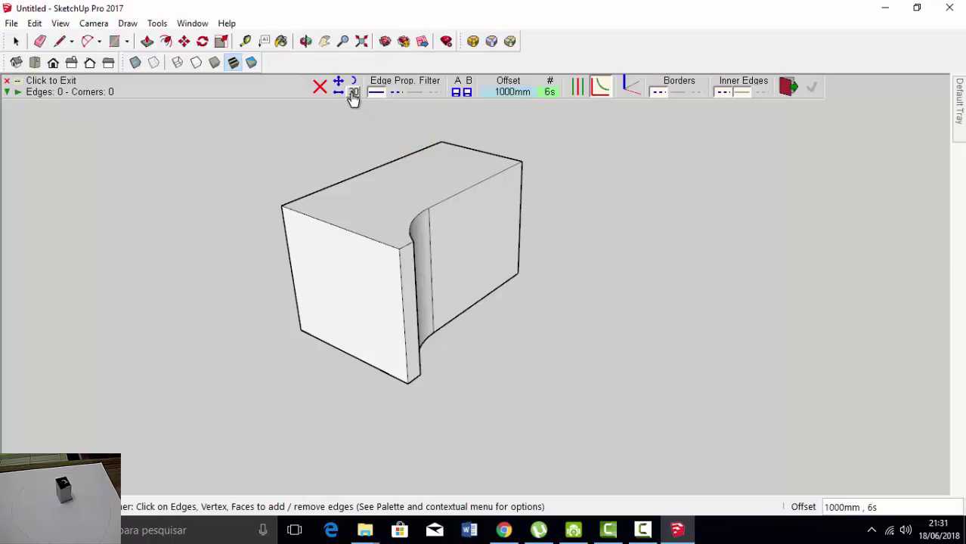
click(512, 91)
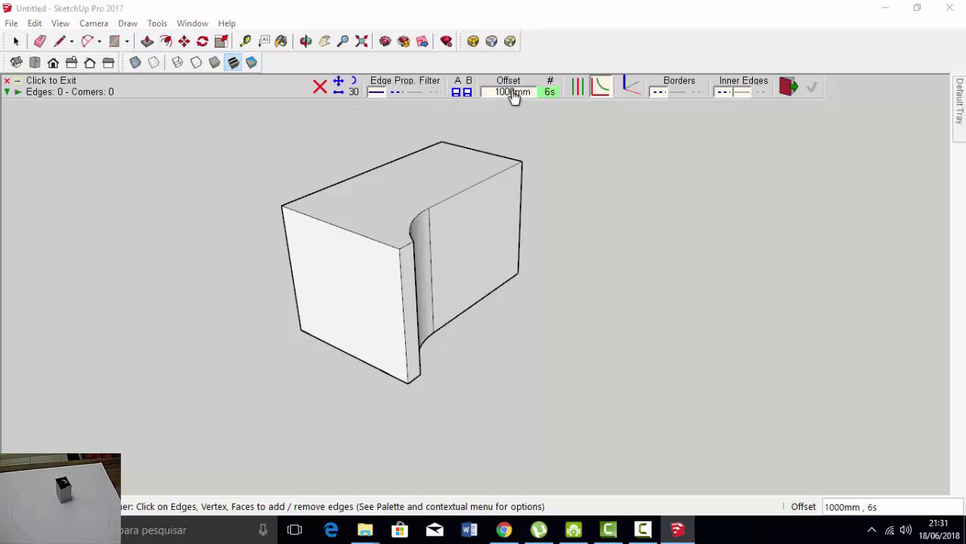
click(536, 212)
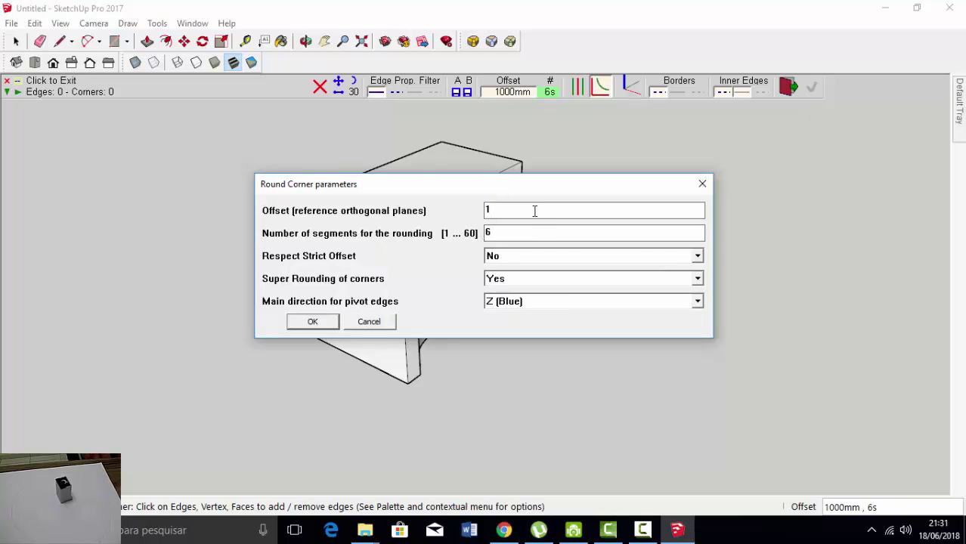
click(312, 322)
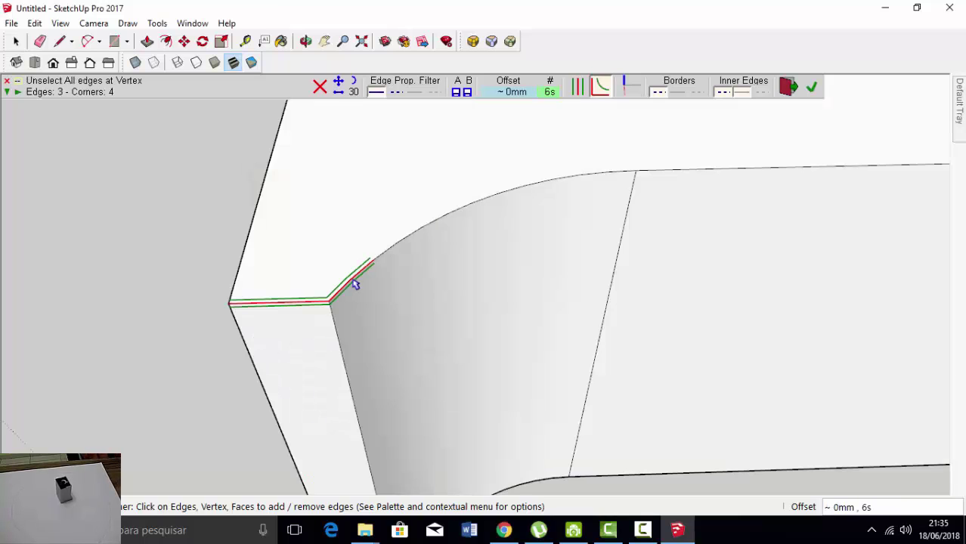
Select the top face edges of the notched block and round them
click(449, 216)
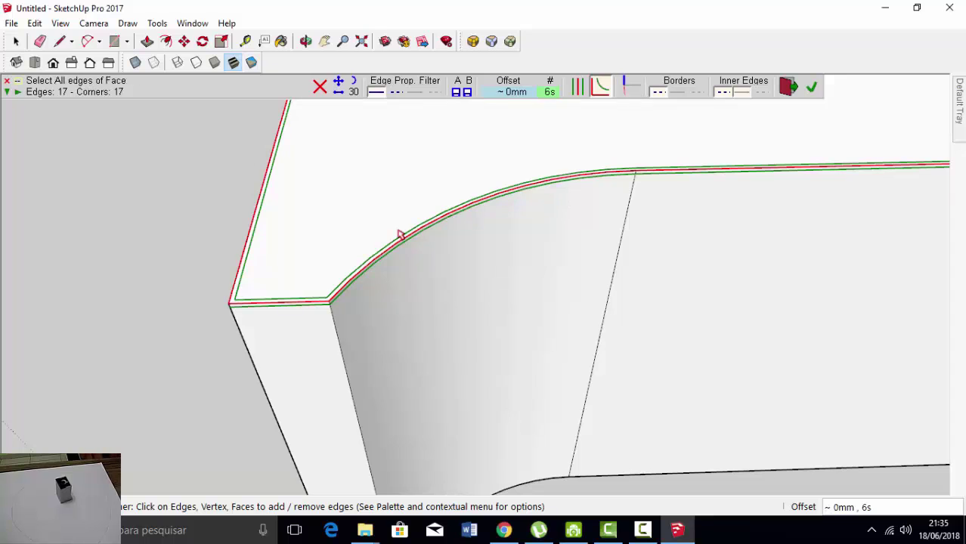
scroll(377, 239, down, 3)
scroll(360, 240, down, 2)
scroll(371, 249, down, 2)
middle_drag(384, 257, 736, 190)
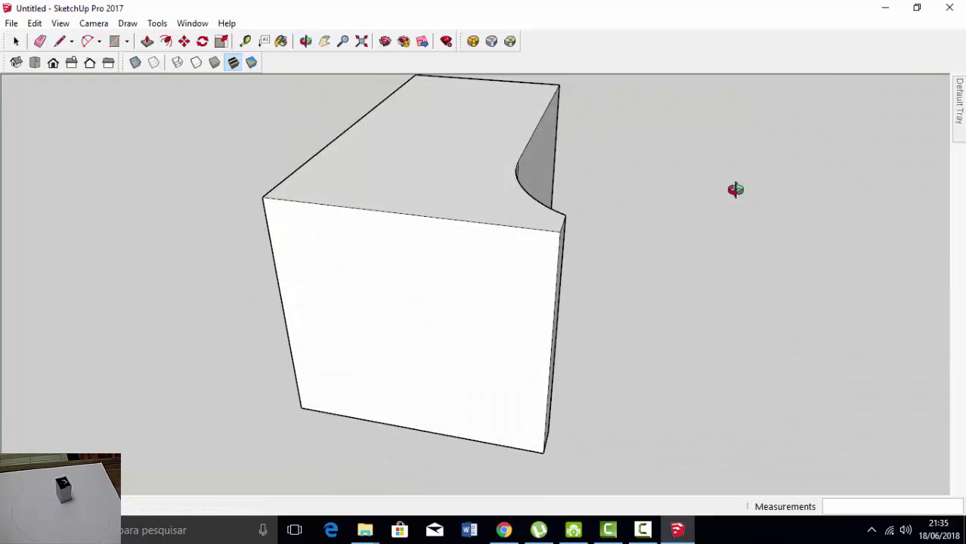
middle_drag(631, 248, 442, 190)
scroll(271, 249, up, 3)
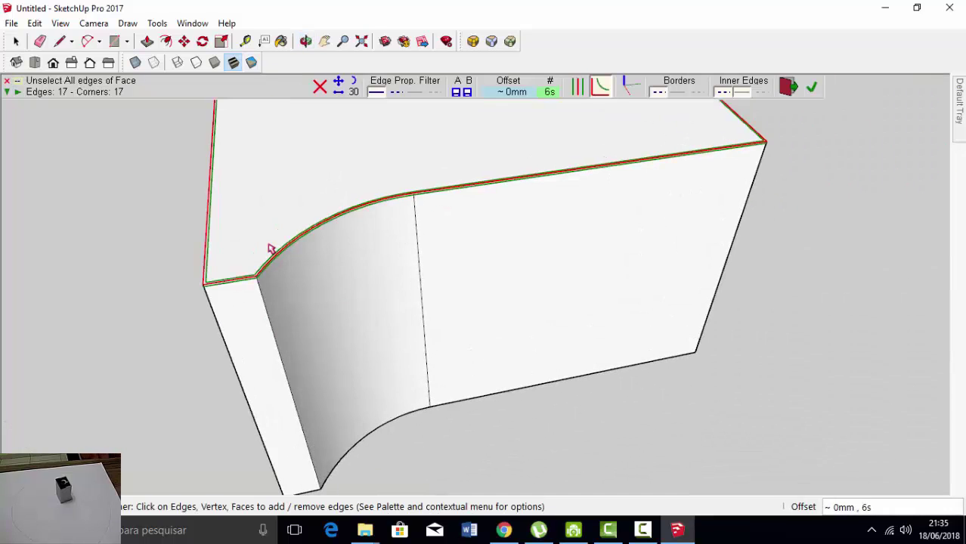
click(811, 91)
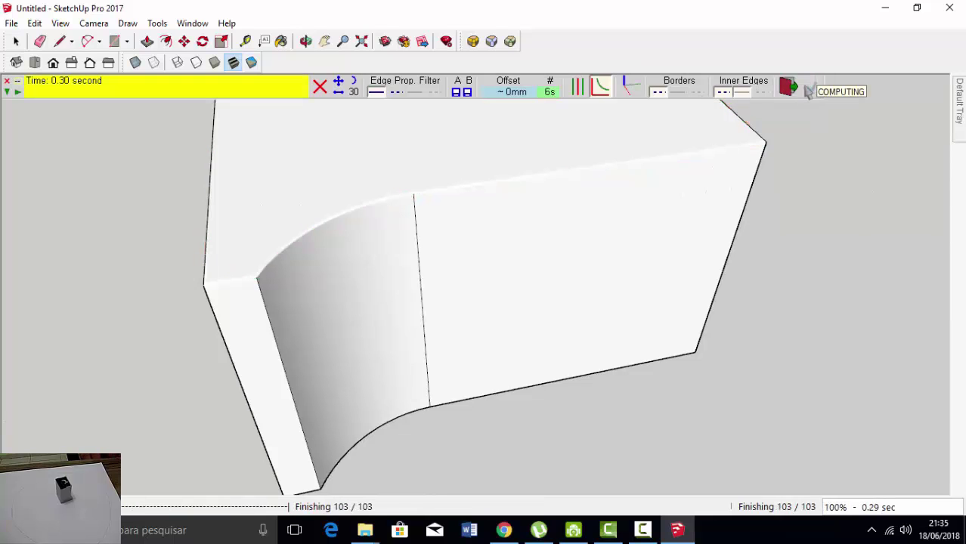
Round the bottom-left, curved bottom, side bottom and vertical corner edges
middle_drag(416, 258, 509, 288)
scroll(507, 333, down, 3)
mouse_move(502, 379)
middle_down()
mouse_move(239, 280)
mouse_move(407, 366)
middle_up()
click(316, 357)
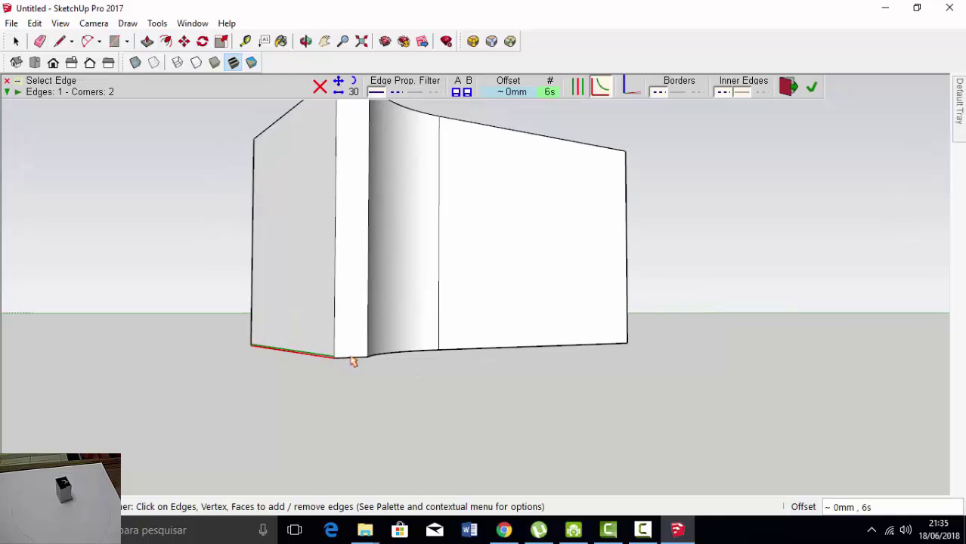
middle_drag(422, 356, 356, 410)
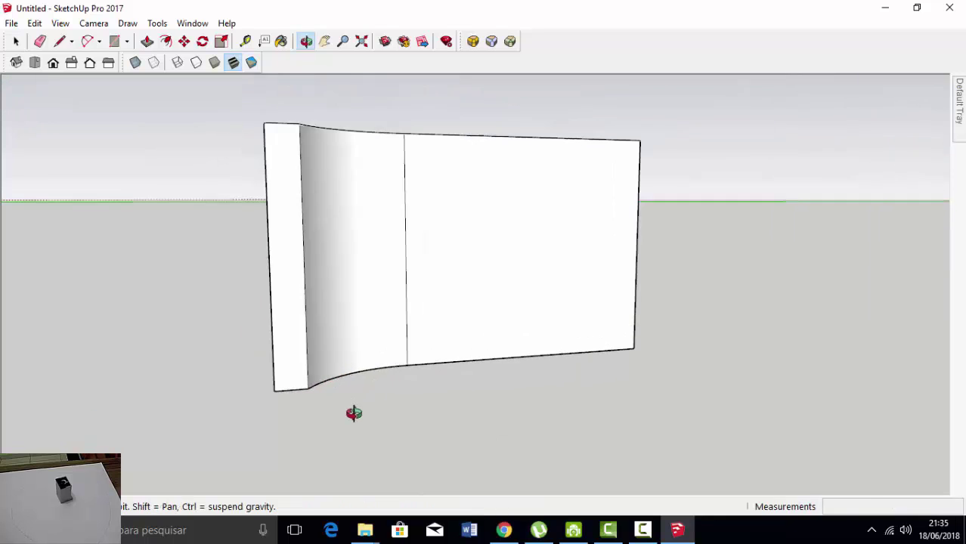
scroll(358, 383, up, 3)
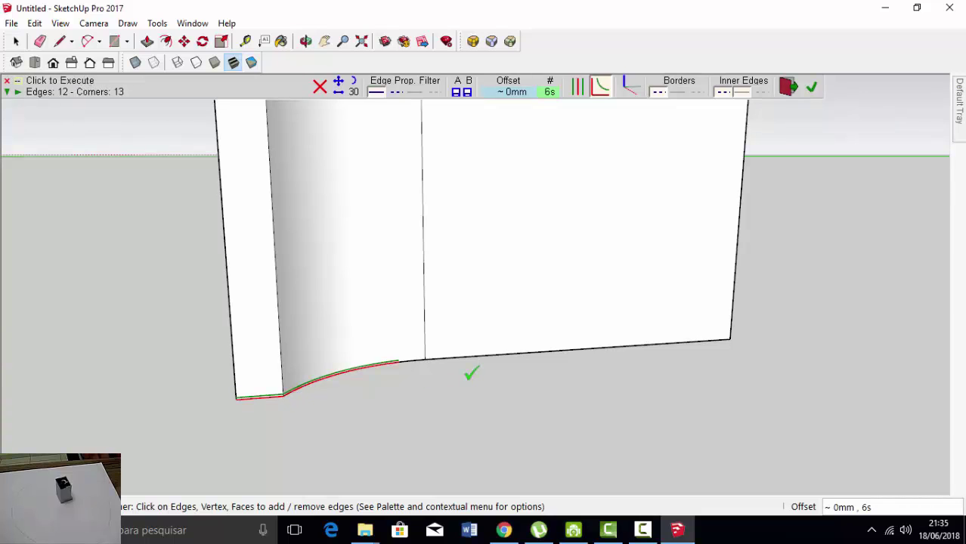
click(458, 363)
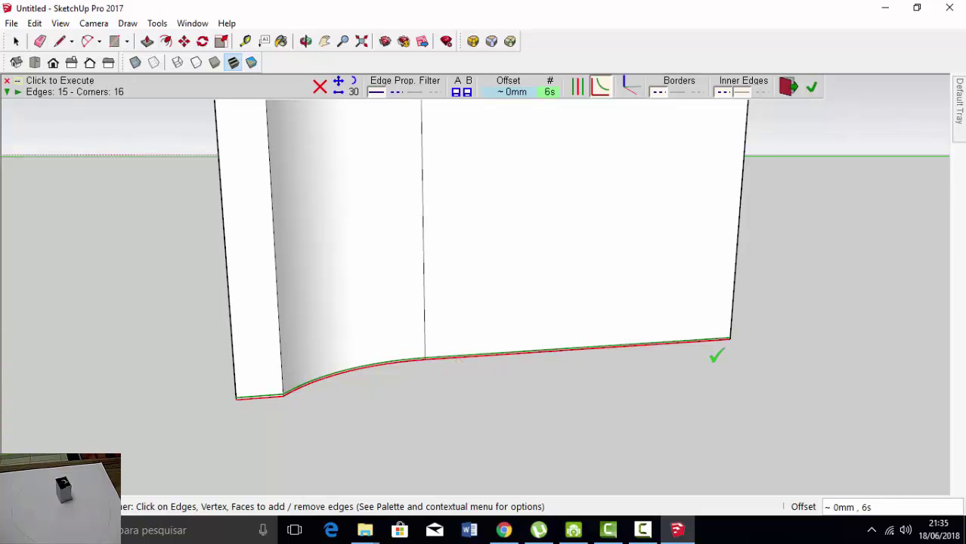
mouse_move(716, 357)
middle_down()
mouse_move(209, 438)
mouse_move(522, 331)
mouse_move(392, 377)
middle_up()
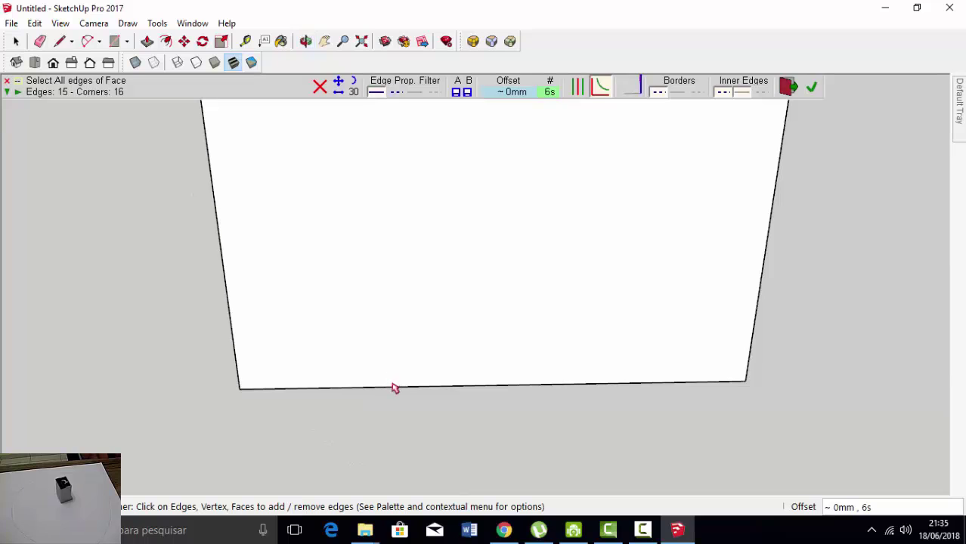
click(394, 390)
middle_drag(675, 371, 584, 433)
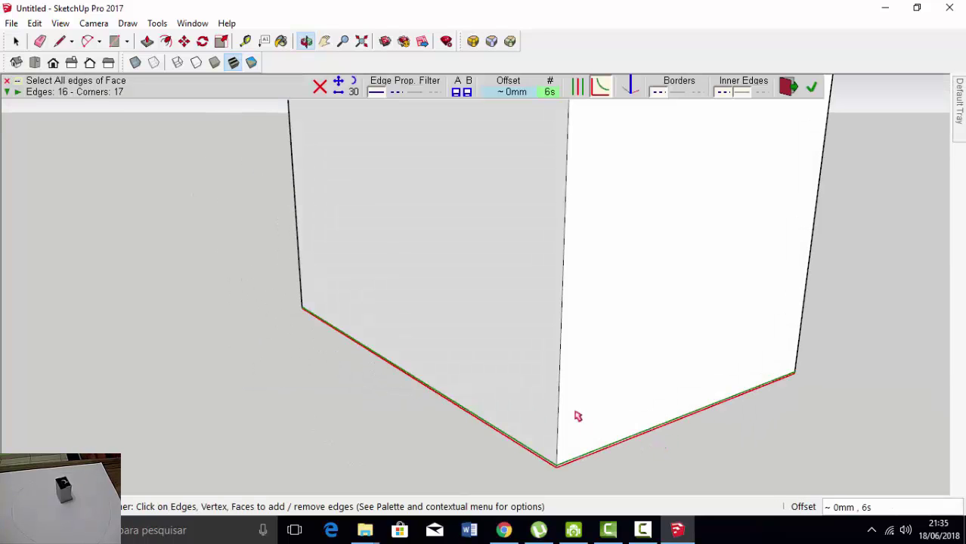
scroll(561, 408, down, 1)
scroll(486, 410, down, 2)
mouse_move(708, 339)
middle_down()
mouse_move(432, 357)
mouse_move(478, 360)
middle_up()
click(478, 361)
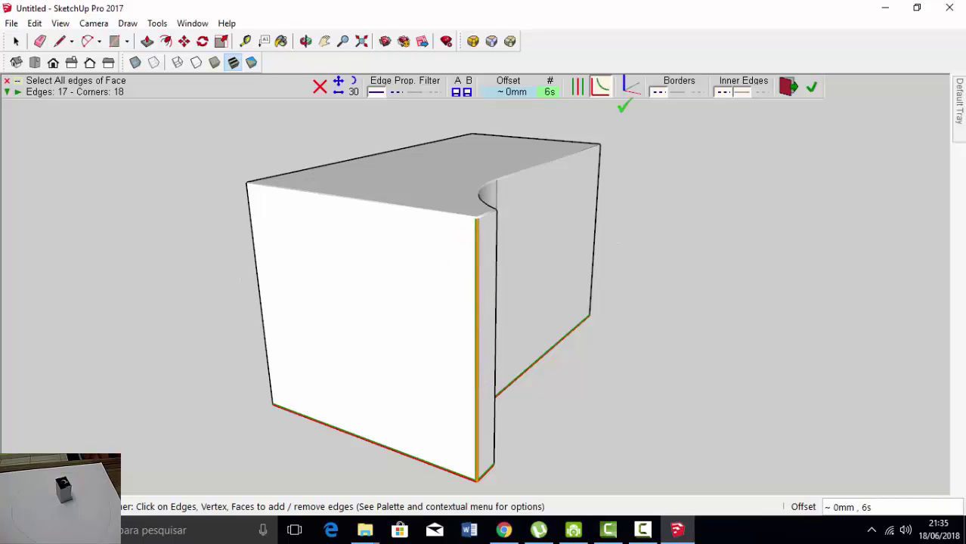
click(813, 88)
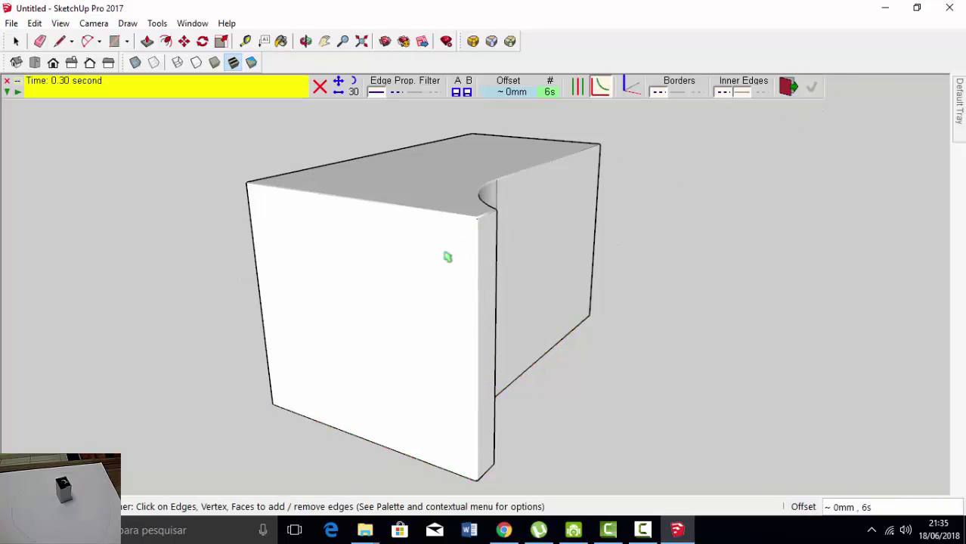
middle_drag(449, 254, 675, 261)
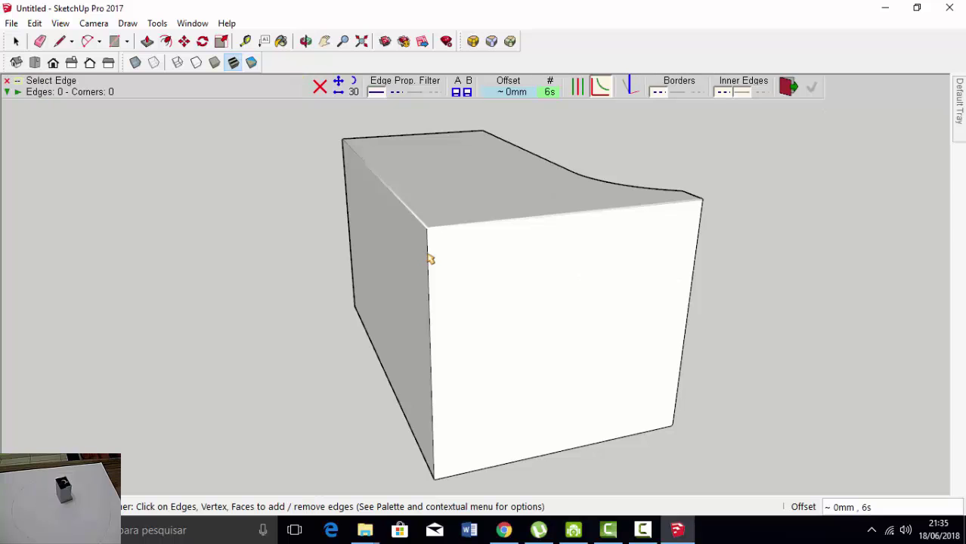
Round the remaining vertical corner edge, undoing an extra rounding pass
click(429, 259)
click(809, 87)
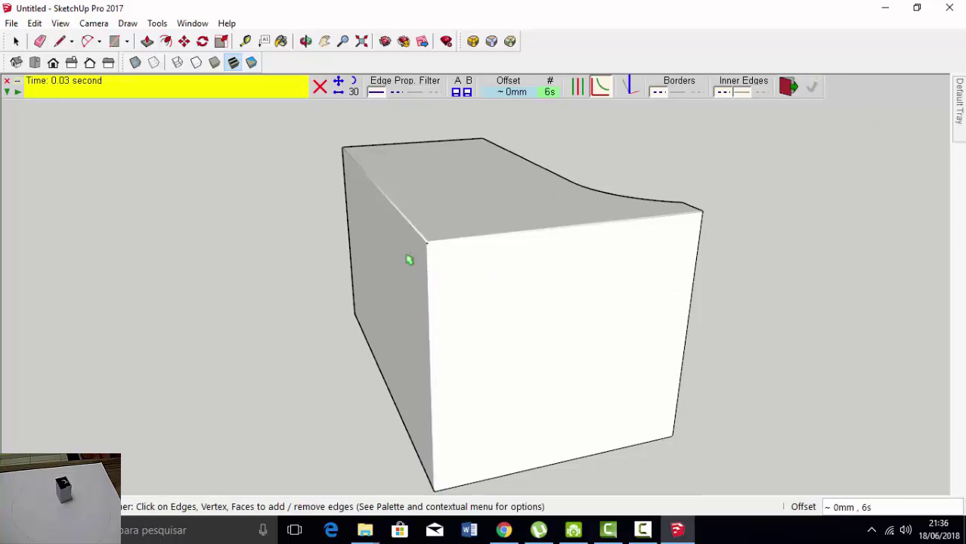
middle_drag(407, 259, 644, 244)
scroll(653, 243, up, 3)
scroll(632, 243, up, 1)
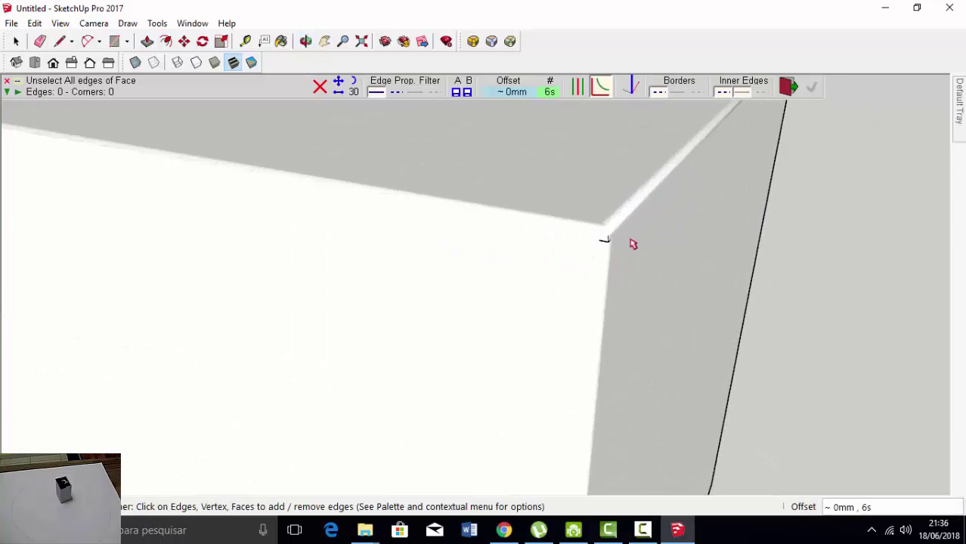
scroll(604, 242, up, 1)
scroll(582, 251, up, 1)
scroll(583, 250, up, 1)
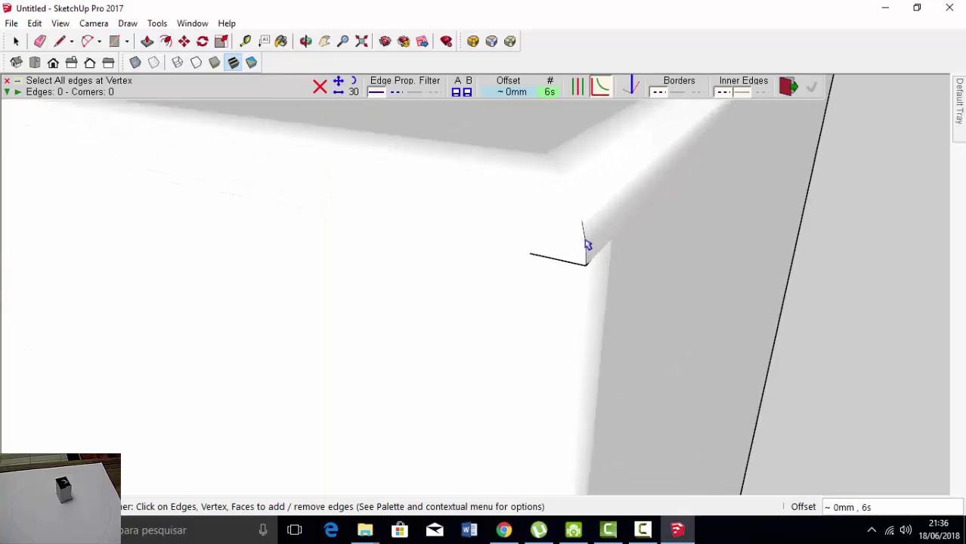
click(809, 89)
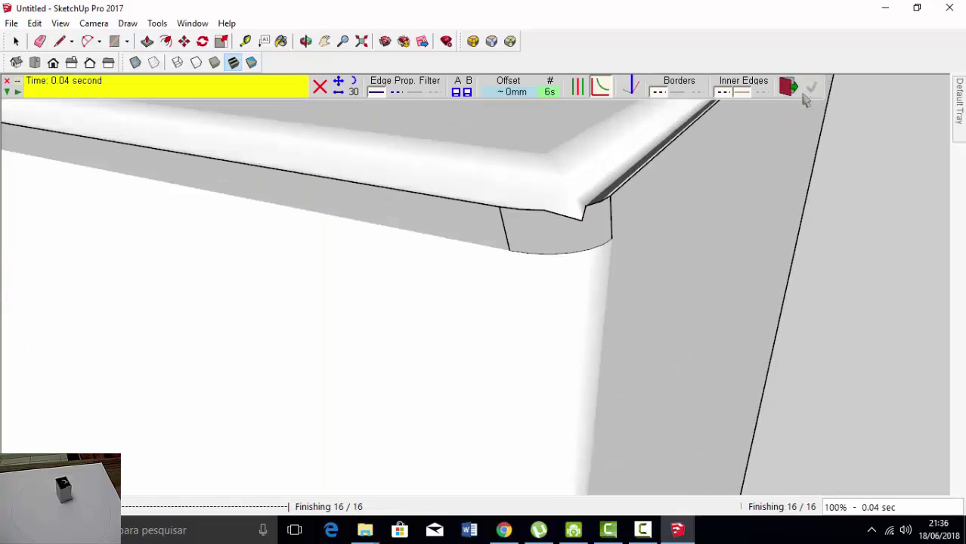
key(ctrl+z)
Round the vertical box edge picked from the underside view
mouse_move(618, 280)
middle_down()
mouse_move(563, 207)
mouse_move(588, 172)
middle_up()
scroll(588, 172, down, 1)
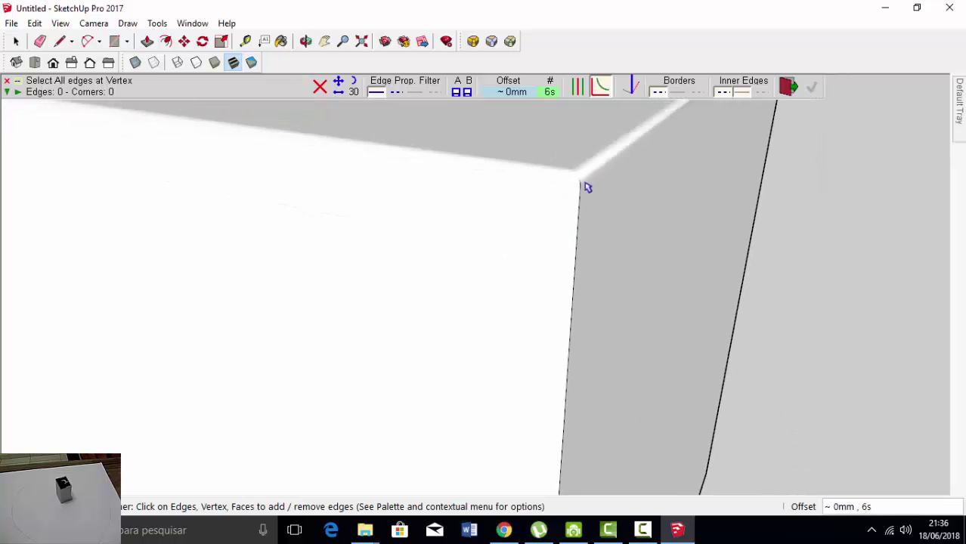
scroll(582, 187, down, 1)
scroll(582, 164, down, 1)
scroll(612, 168, down, 2)
mouse_move(638, 189)
middle_down()
mouse_move(503, 216)
mouse_move(511, 265)
middle_up()
middle_drag(563, 241, 543, 224)
click(541, 225)
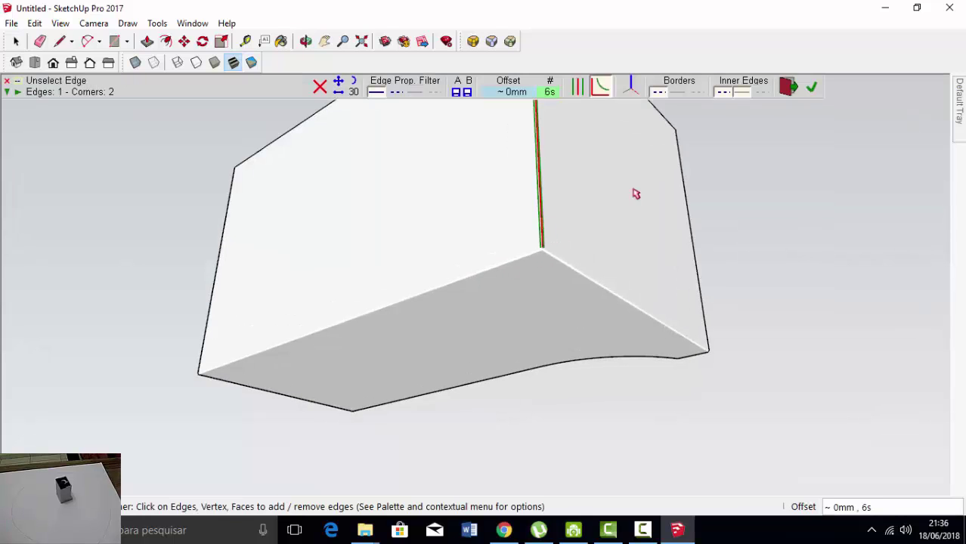
click(811, 87)
key(space)
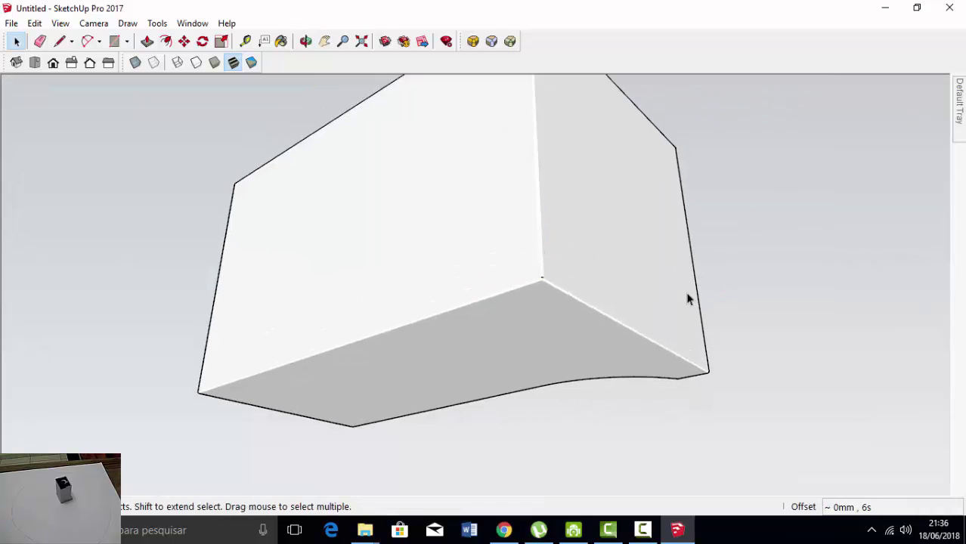
mouse_move(691, 298)
middle_down()
mouse_move(549, 123)
mouse_move(598, 68)
mouse_move(548, 248)
mouse_move(567, 112)
mouse_move(406, 356)
mouse_move(477, 391)
mouse_move(552, 264)
mouse_move(462, 256)
mouse_move(460, 194)
middle_up()
mouse_move(403, 185)
middle_down()
mouse_move(539, 220)
mouse_move(497, 267)
mouse_move(846, 272)
middle_up()
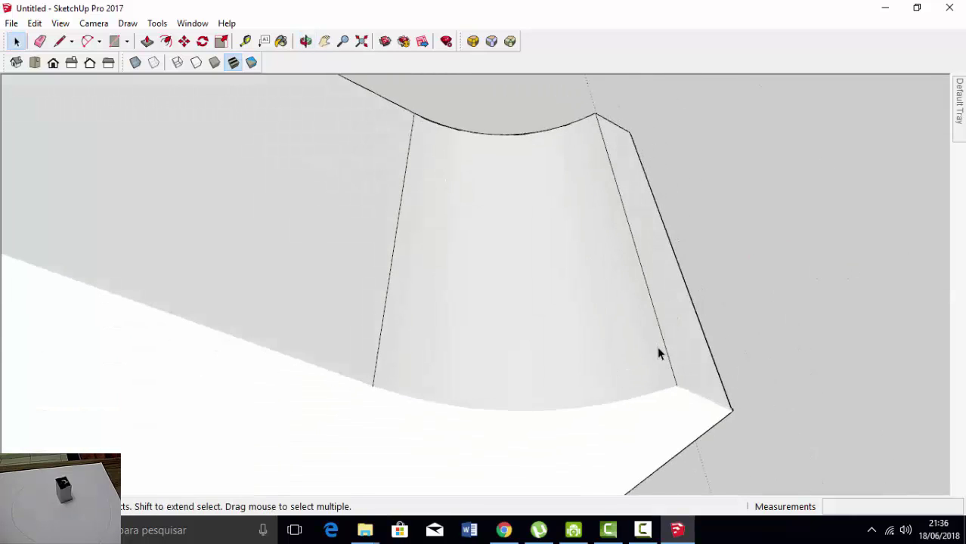
mouse_move(656, 352)
middle_down()
mouse_move(708, 216)
mouse_move(928, 377)
mouse_move(641, 166)
mouse_move(216, 377)
middle_up()
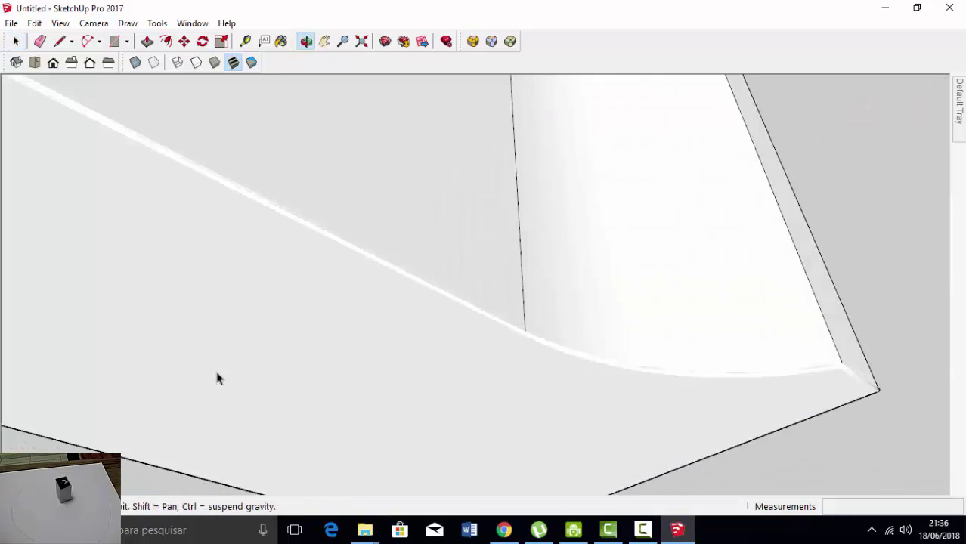
middle_drag(503, 417, 597, 332)
scroll(637, 415, down, 2)
mouse_move(637, 415)
middle_down()
mouse_move(548, 387)
mouse_move(606, 287)
mouse_move(287, 345)
mouse_move(444, 355)
mouse_move(412, 199)
mouse_move(498, 265)
middle_up()
scroll(417, 384, up, 2)
scroll(420, 412, up, 2)
mouse_move(420, 413)
middle_down()
mouse_move(409, 259)
mouse_move(425, 202)
mouse_move(440, 422)
middle_up()
scroll(394, 452, up, 2)
scroll(448, 291, up, 2)
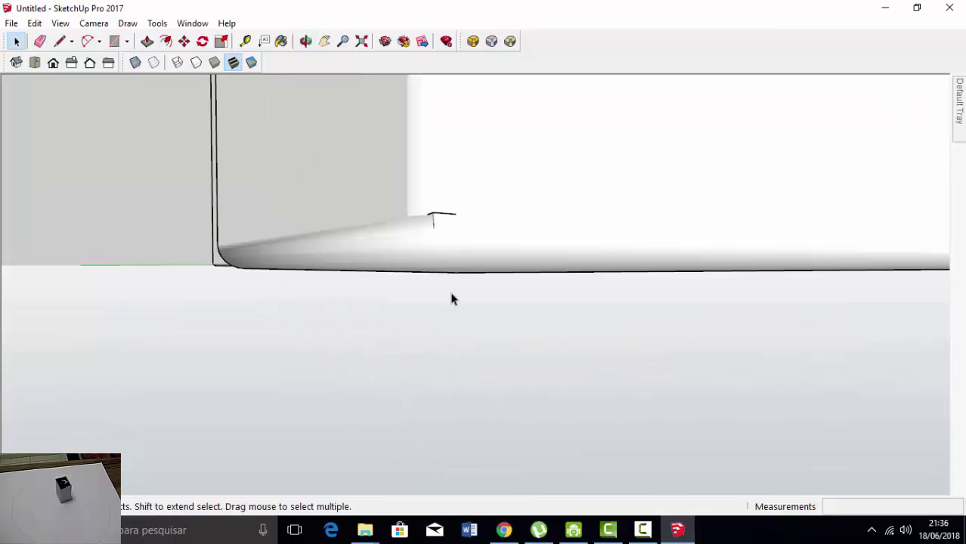
scroll(436, 213, up, 1)
click(415, 215)
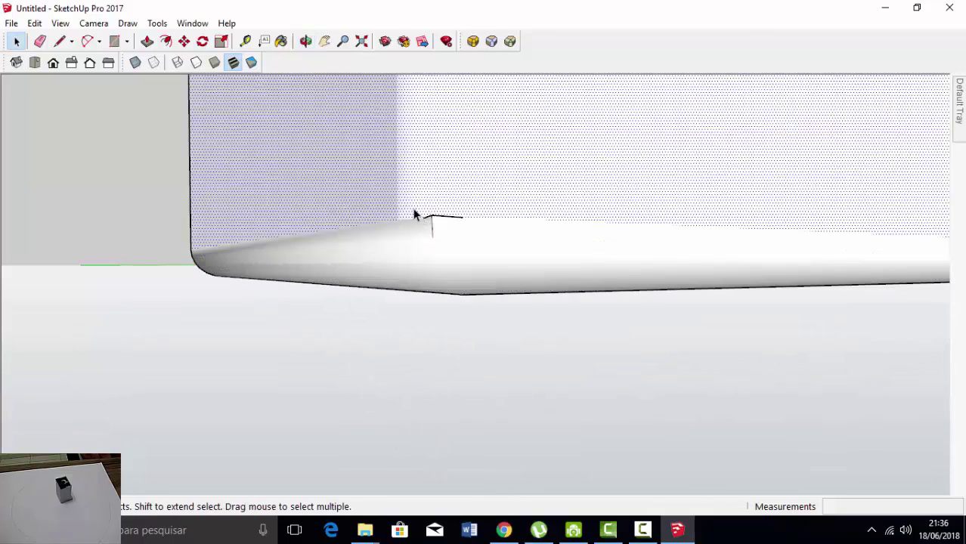
scroll(483, 393, down, 3)
scroll(508, 427, down, 3)
Select the whole rounded box and make it a group
scroll(507, 427, down, 2)
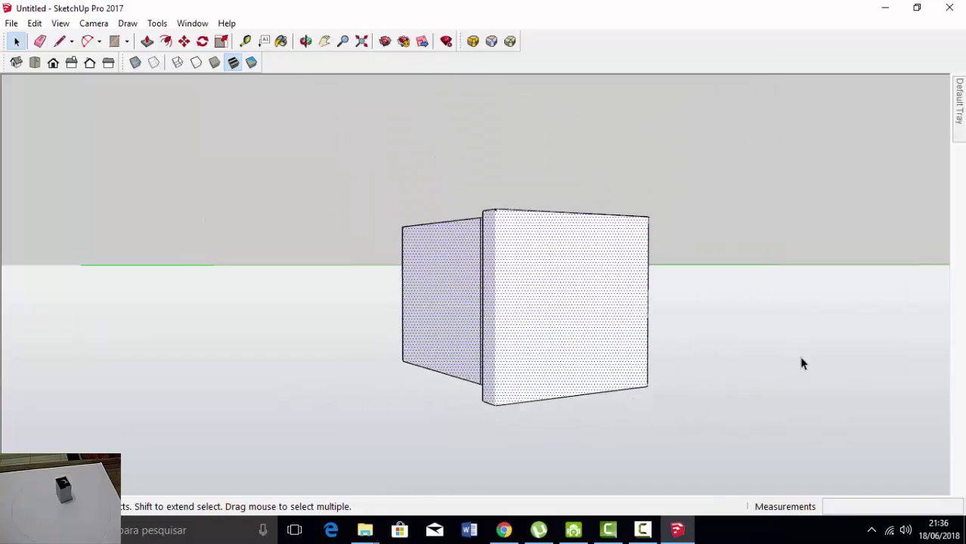
click(803, 363)
middle_drag(546, 323, 526, 347)
triple_click(527, 347)
right_click(529, 346)
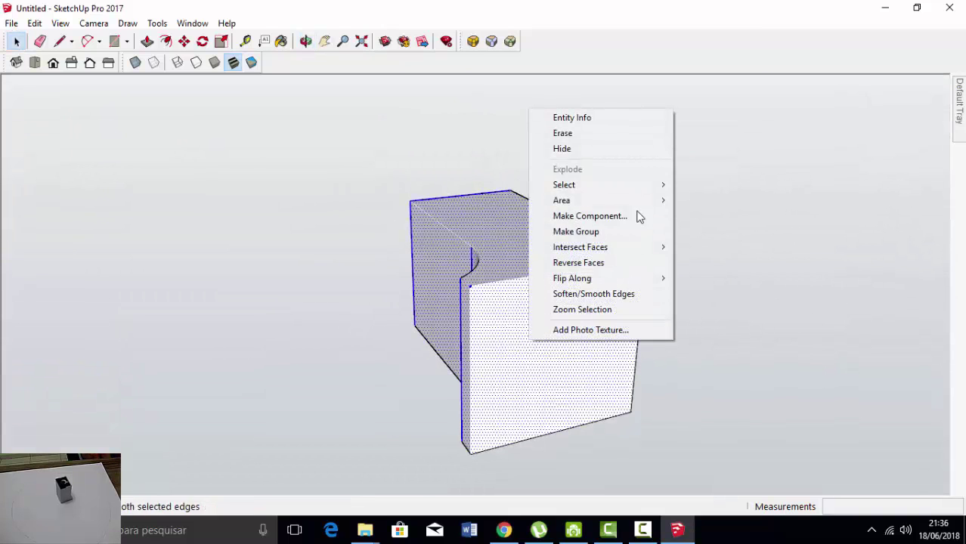
click(612, 231)
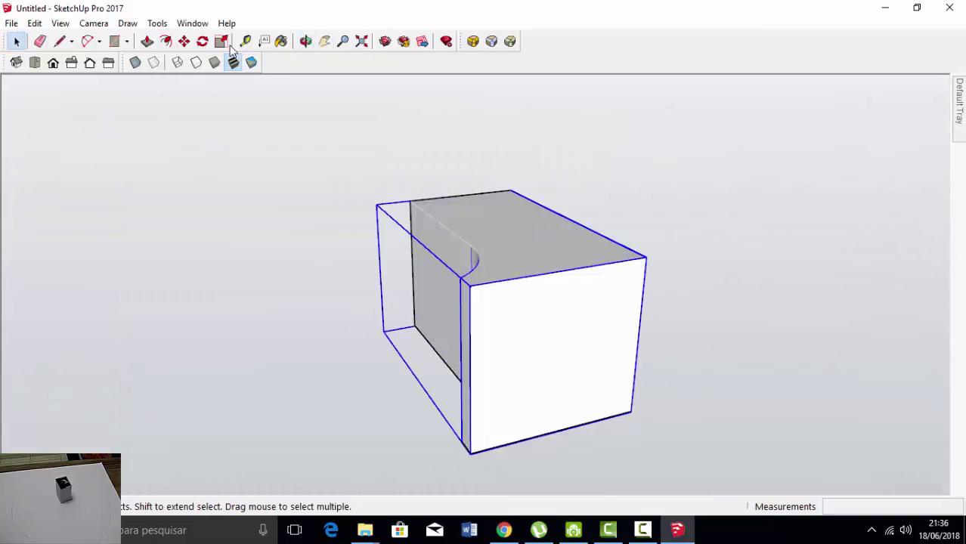
Rotate the block group 90 degrees about the blue axis
click(202, 41)
click(538, 342)
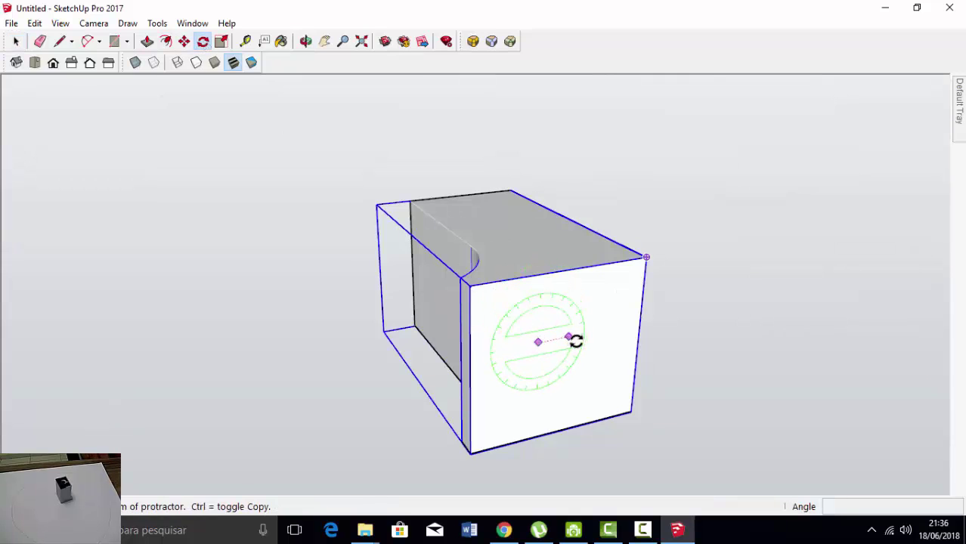
click(576, 342)
key(Escape)
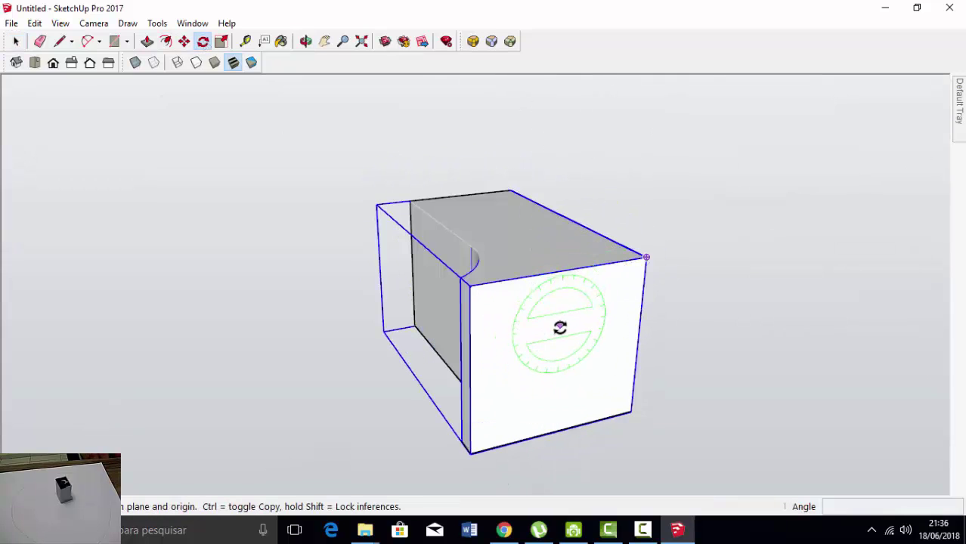
click(554, 341)
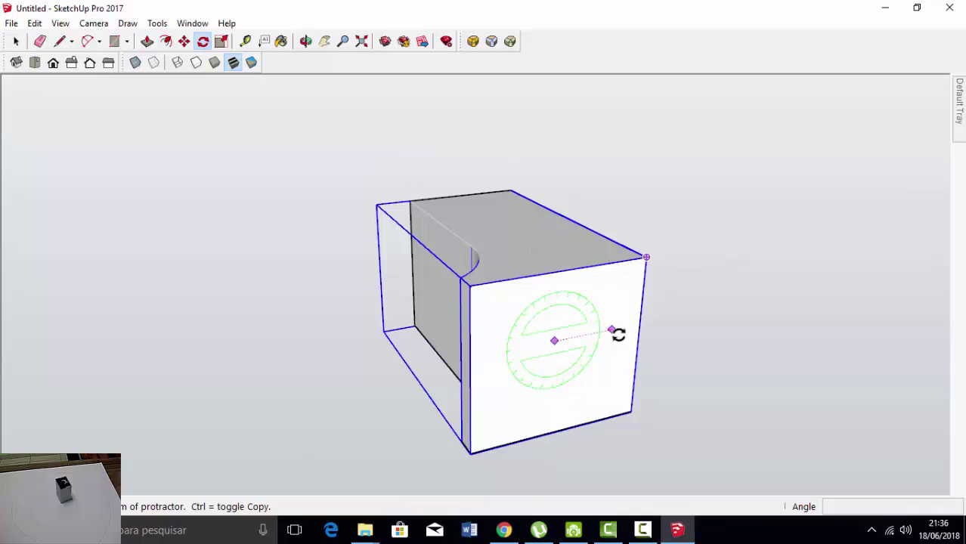
click(620, 329)
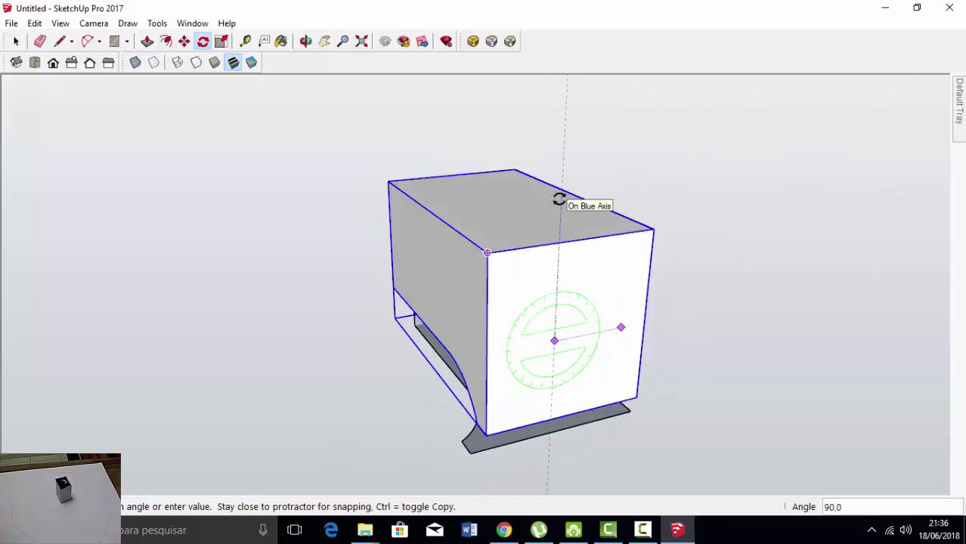
click(560, 199)
mouse_move(668, 338)
middle_down()
mouse_move(172, 286)
mouse_move(437, 327)
middle_up()
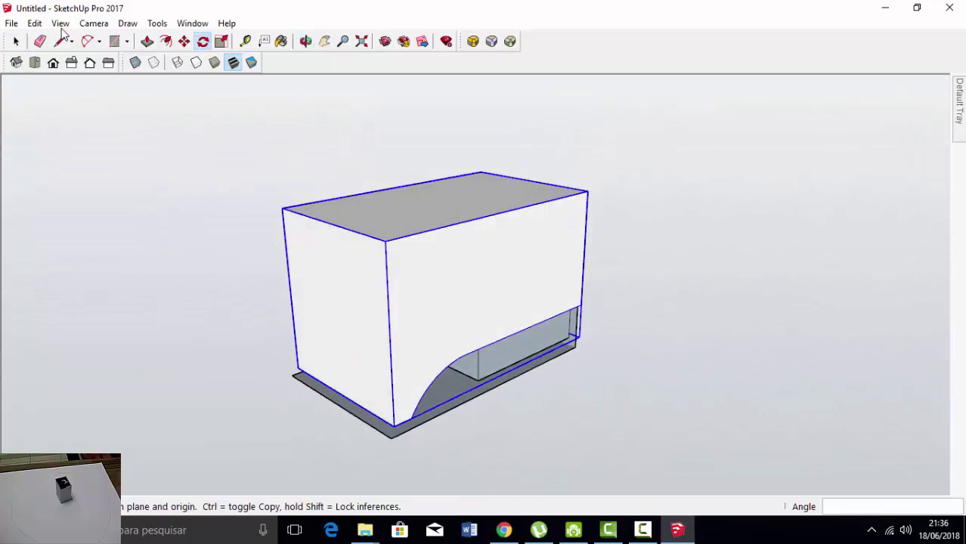
Try moving the rotated block, then undo the move
click(184, 41)
click(347, 306)
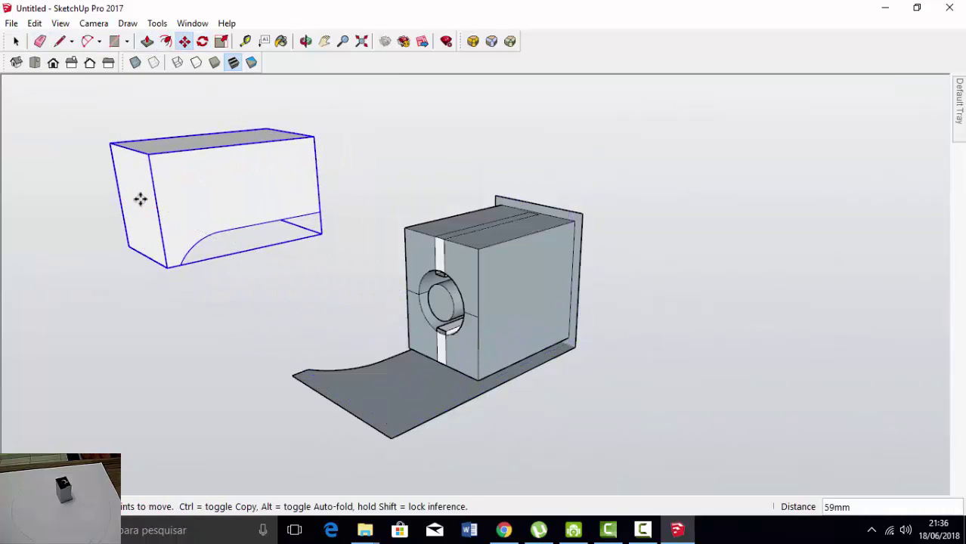
mouse_move(141, 199)
middle_down()
mouse_move(323, 124)
mouse_move(361, 8)
middle_up()
mouse_move(367, 195)
middle_down()
mouse_move(49, 409)
mouse_move(458, 243)
mouse_move(776, 352)
mouse_move(529, 227)
middle_up()
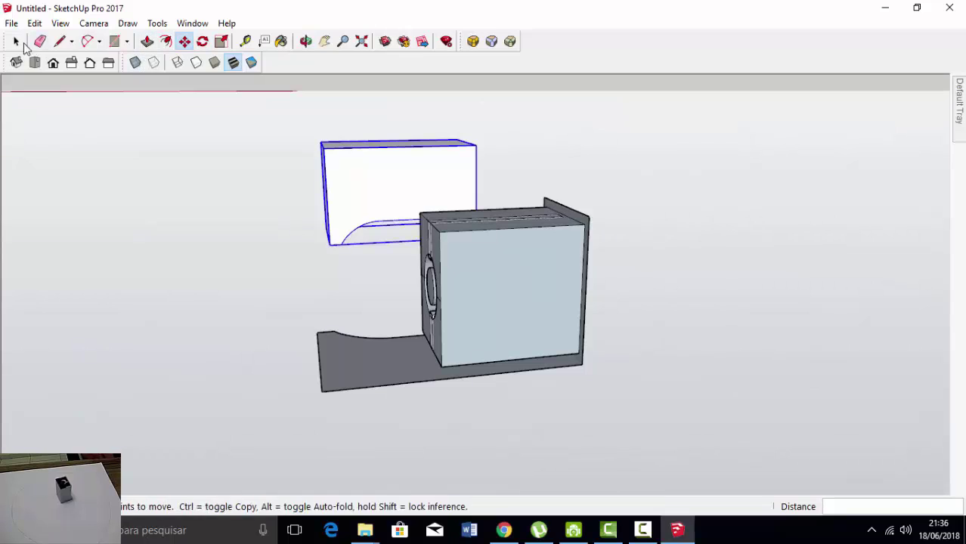
click(17, 42)
click(746, 277)
key(ctrl+z)
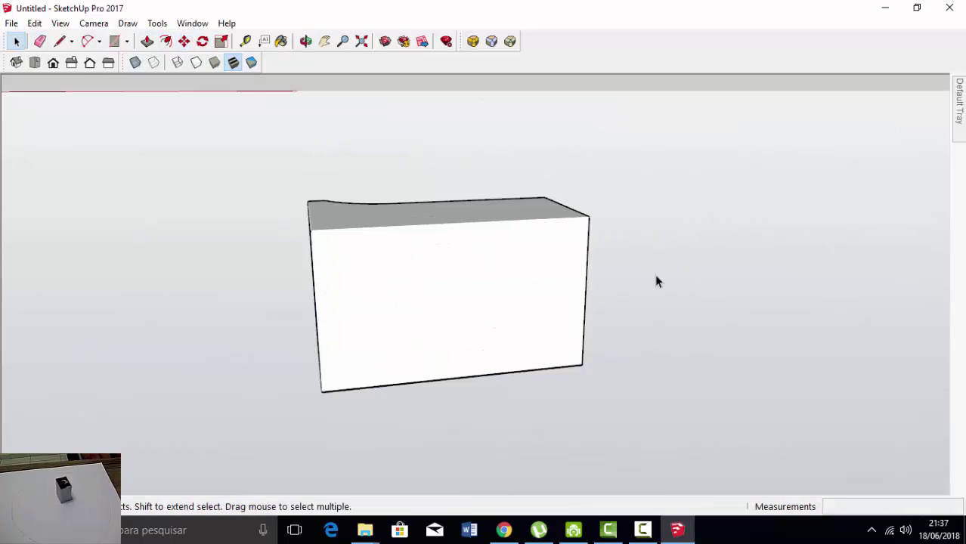
Select the inner model and explode the outer block group into loose geometry
mouse_move(657, 281)
middle_down()
mouse_move(263, 289)
mouse_move(466, 308)
middle_up()
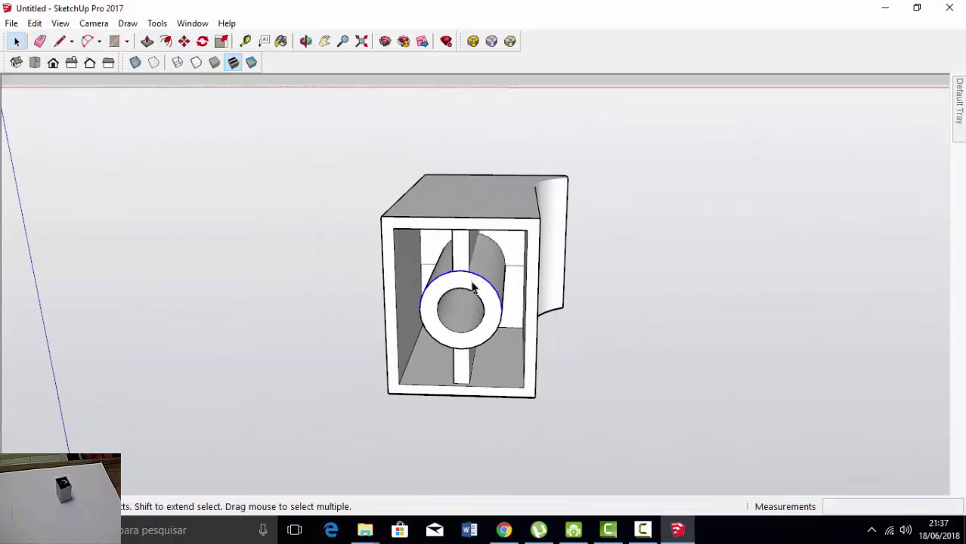
triple_click(473, 287)
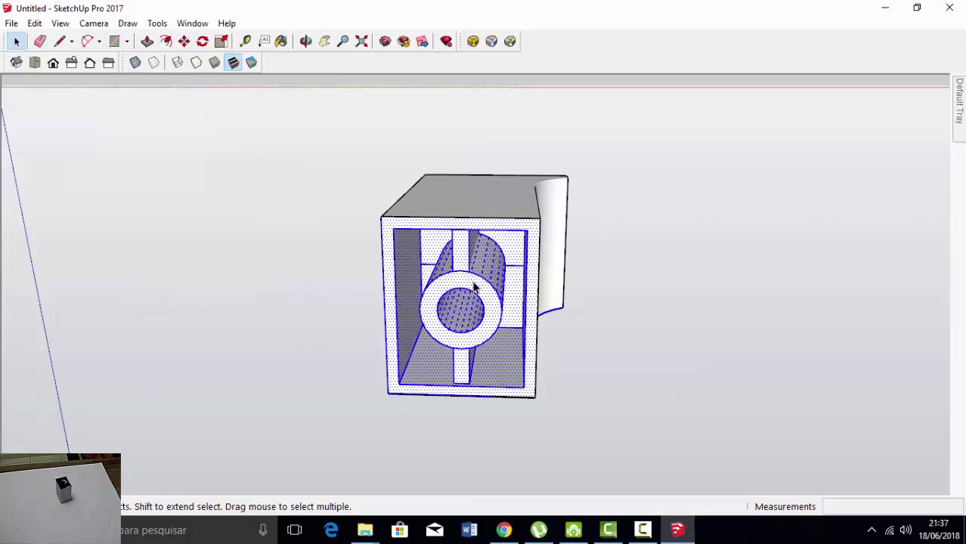
shift+click(481, 214)
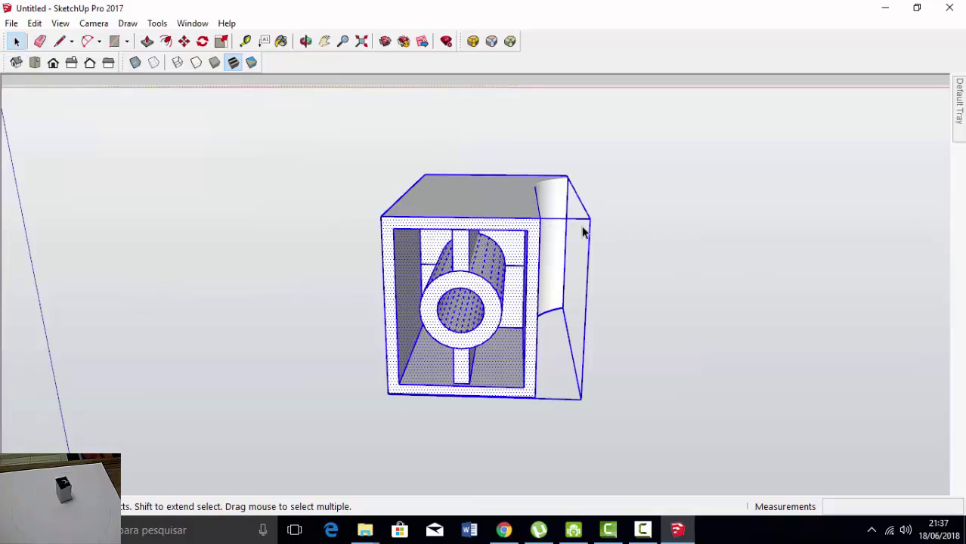
click(507, 200)
right_click(506, 200)
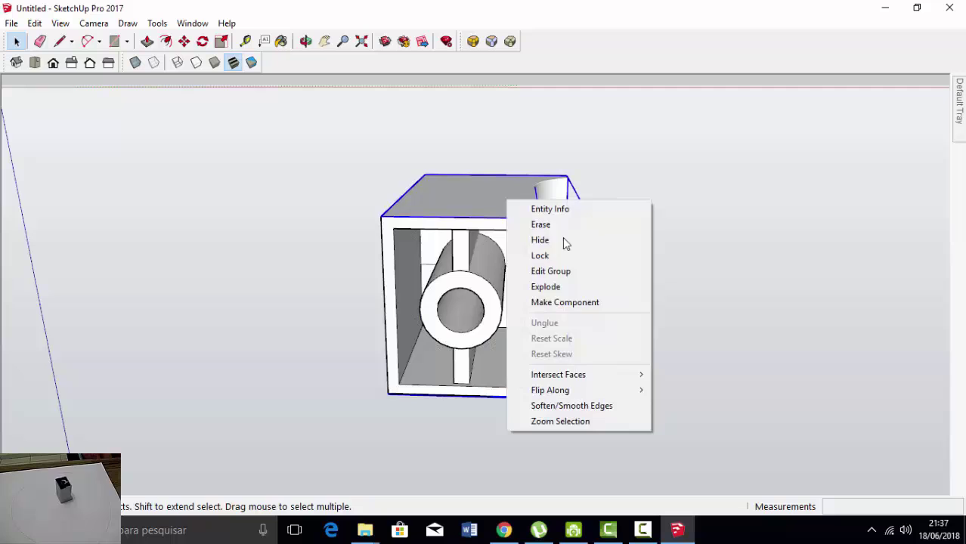
click(571, 287)
click(600, 288)
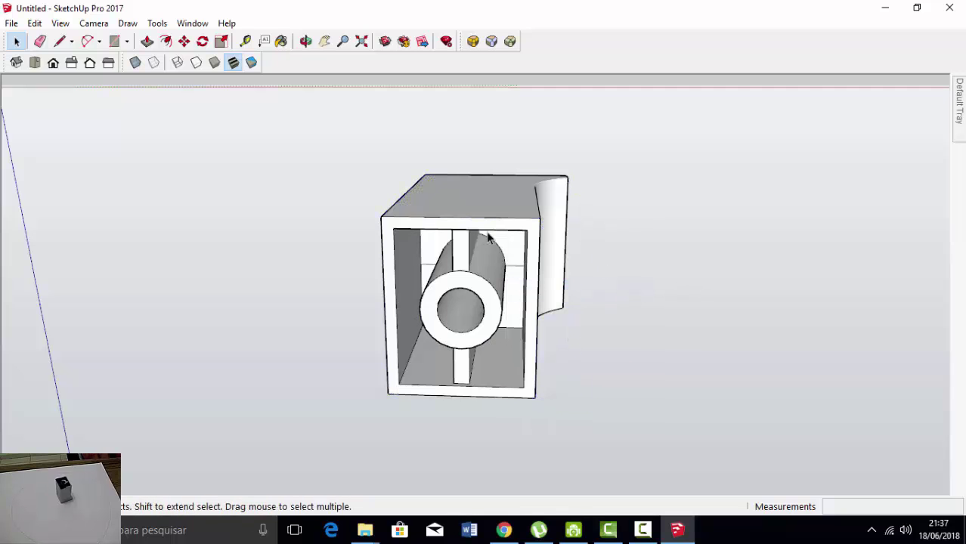
Select the entire model and make it one single group
triple_click(457, 282)
right_click(459, 279)
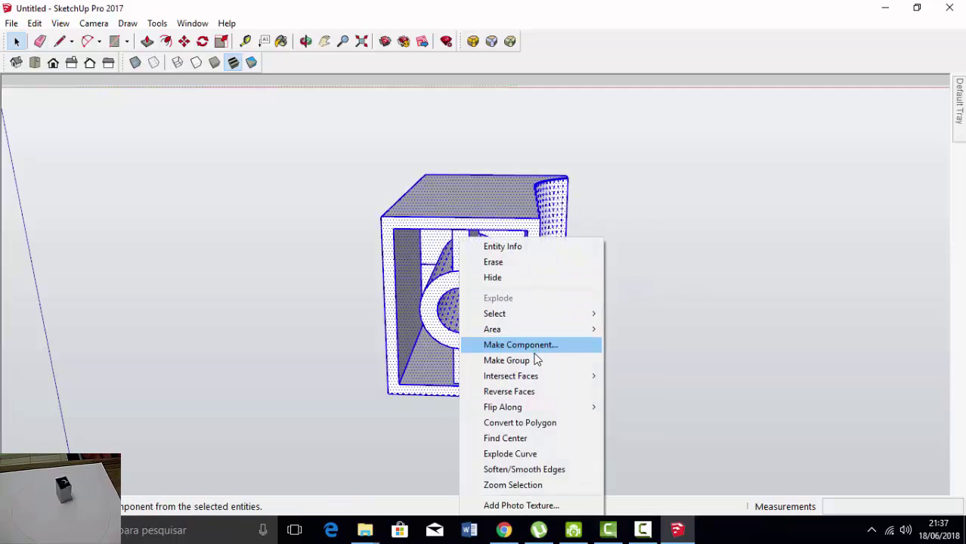
click(686, 201)
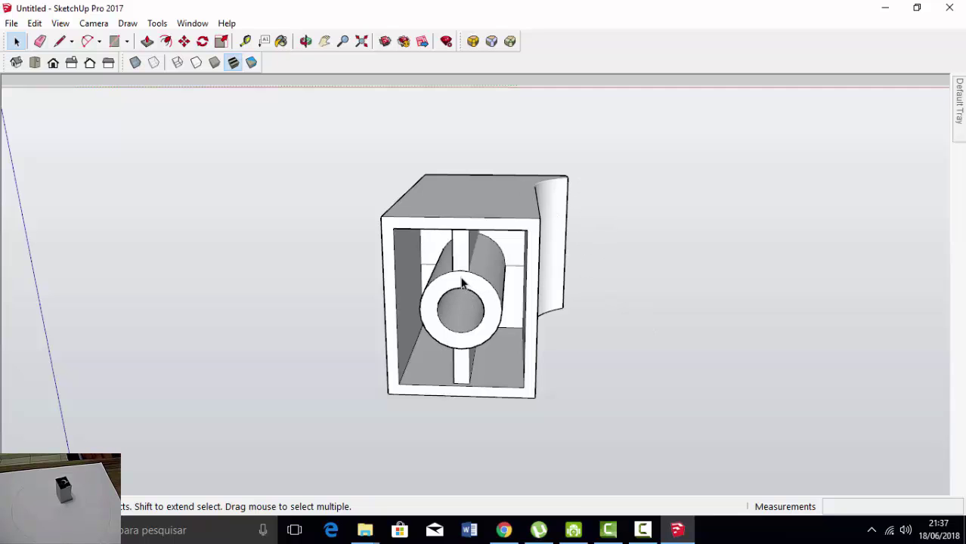
triple_click(463, 282)
right_click(463, 282)
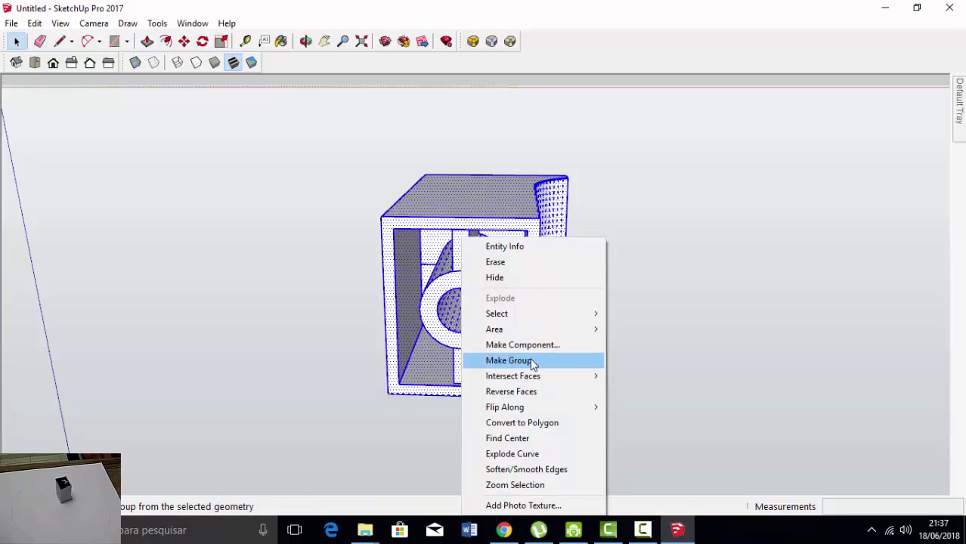
right_click(469, 227)
right_click(471, 219)
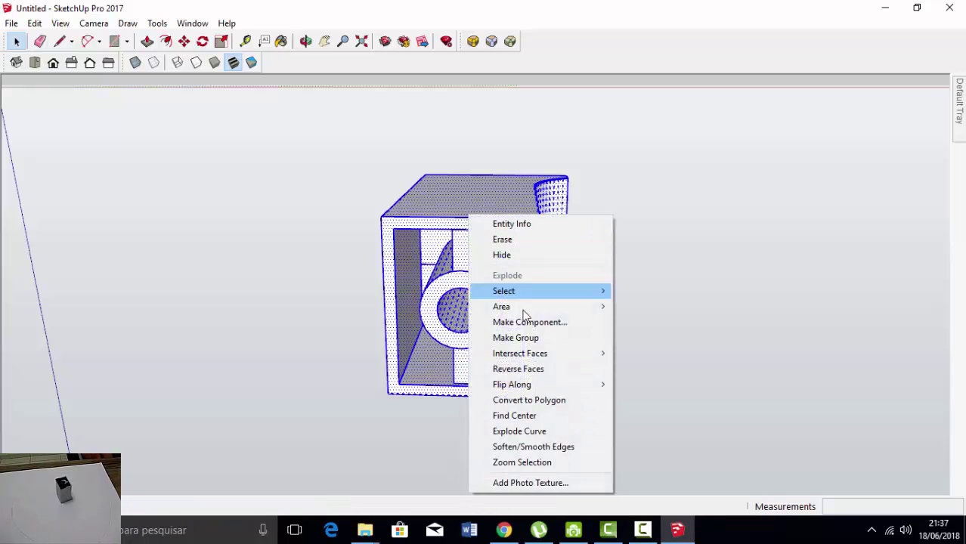
click(516, 338)
mouse_move(617, 288)
middle_down()
mouse_move(196, 329)
mouse_move(529, 335)
middle_up()
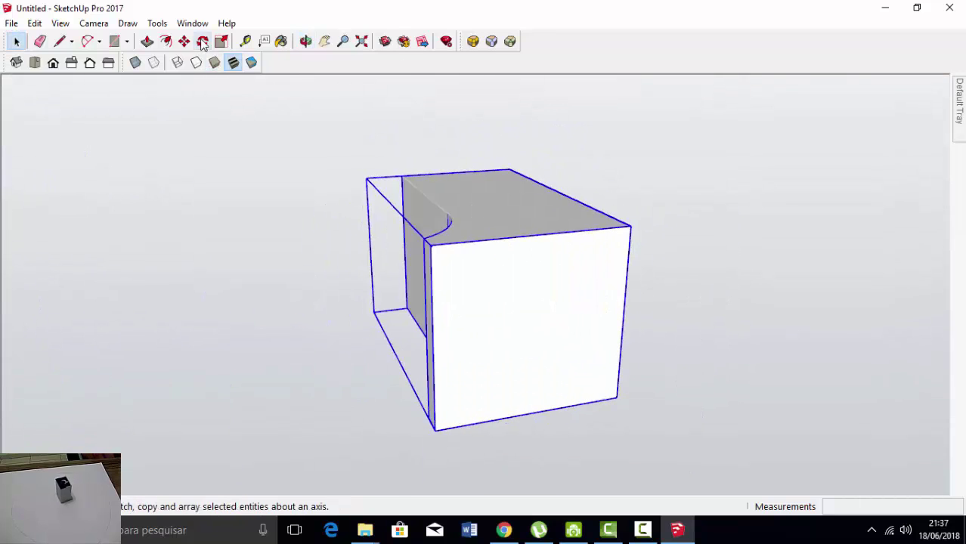
Rotate the grouped block 90 degrees about its front face and orbit to inspect it
click(203, 41)
click(510, 317)
click(543, 313)
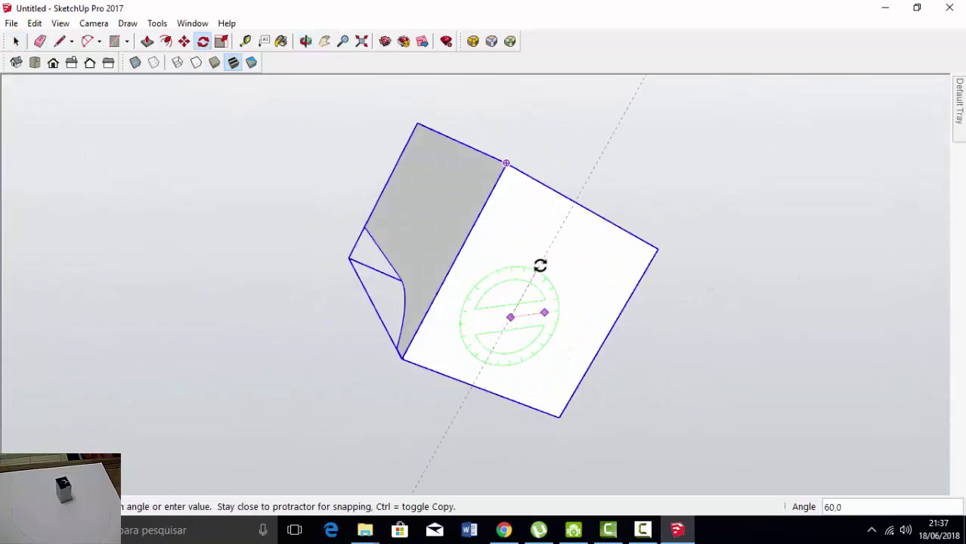
click(507, 198)
mouse_move(508, 198)
middle_down()
mouse_move(300, 345)
mouse_move(280, 334)
mouse_move(614, 273)
mouse_move(367, 265)
middle_up()
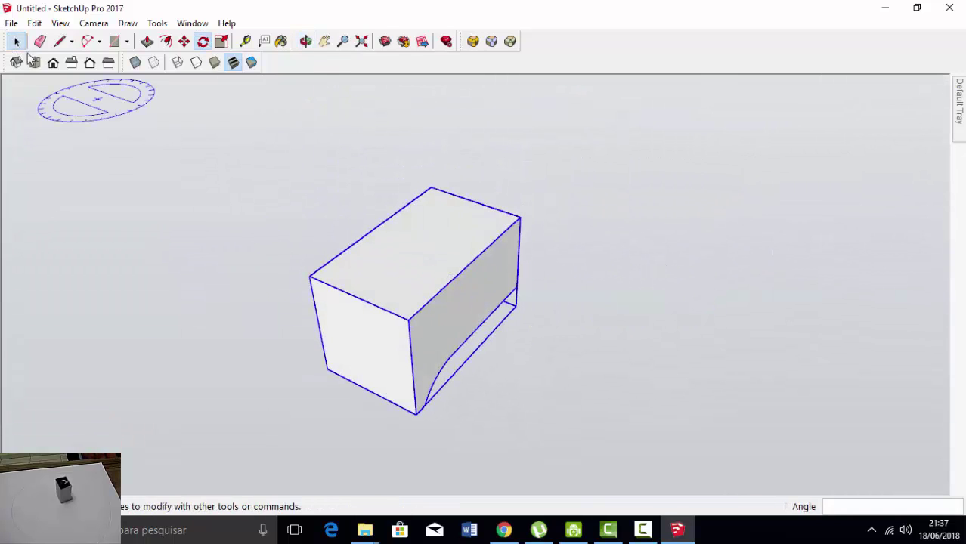
click(241, 204)
mouse_move(445, 339)
middle_down()
mouse_move(399, 320)
mouse_move(448, 328)
mouse_move(446, 275)
mouse_move(427, 311)
mouse_move(438, 313)
middle_up()
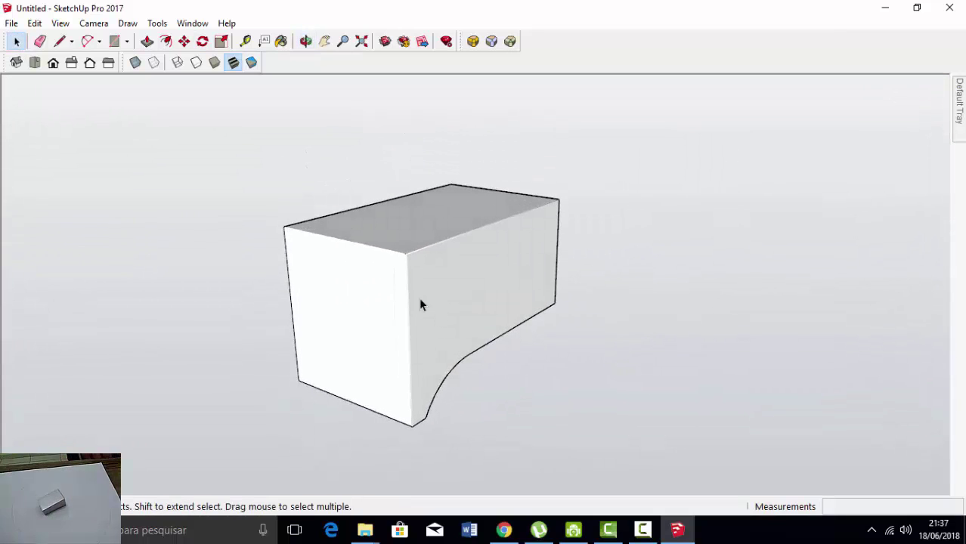
mouse_move(477, 310)
middle_down()
mouse_move(418, 281)
mouse_move(604, 373)
mouse_move(766, 269)
mouse_move(180, 330)
mouse_move(491, 231)
mouse_move(427, 280)
middle_up()
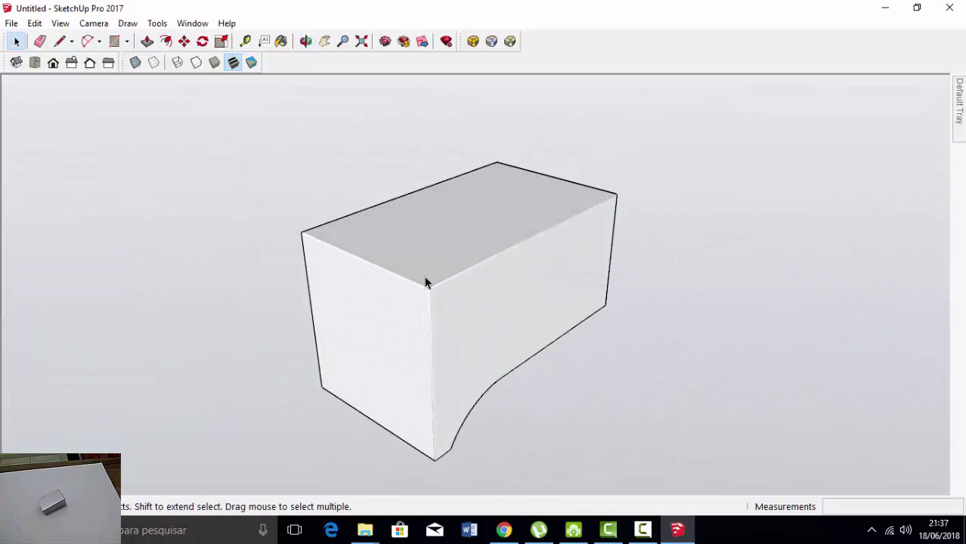
mouse_move(410, 270)
middle_down()
mouse_move(442, 314)
mouse_move(499, 170)
middle_up()
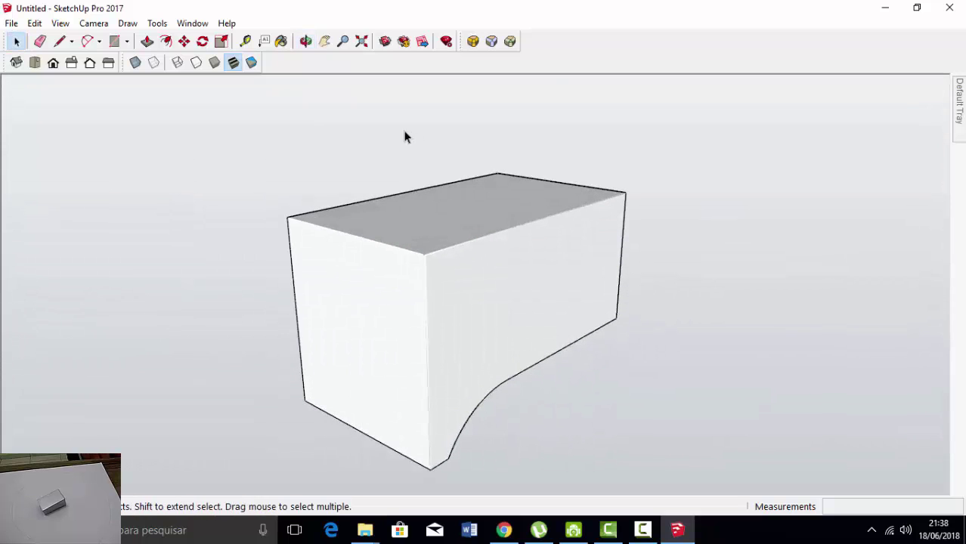
Open the Materials panel in the Default Tray and show the Colors collection
right_click(579, 50)
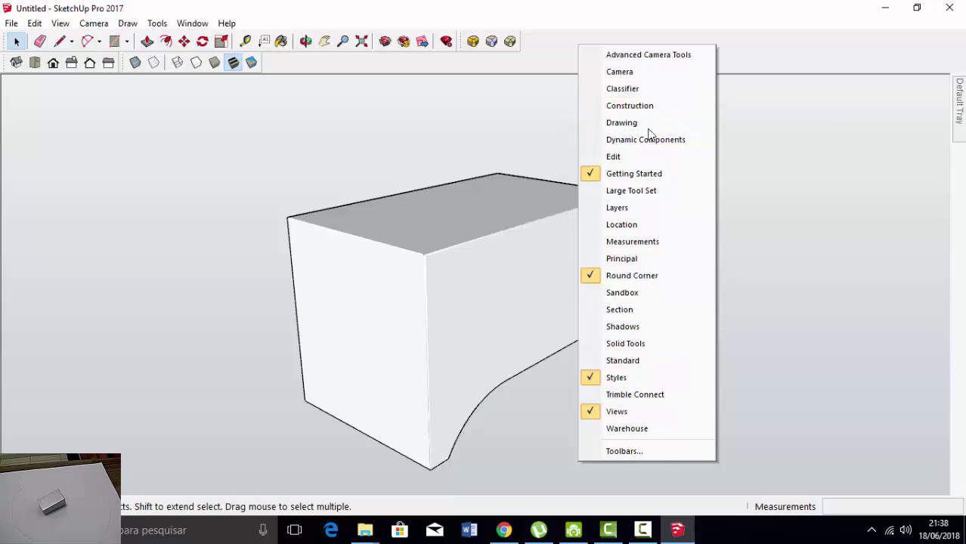
click(930, 108)
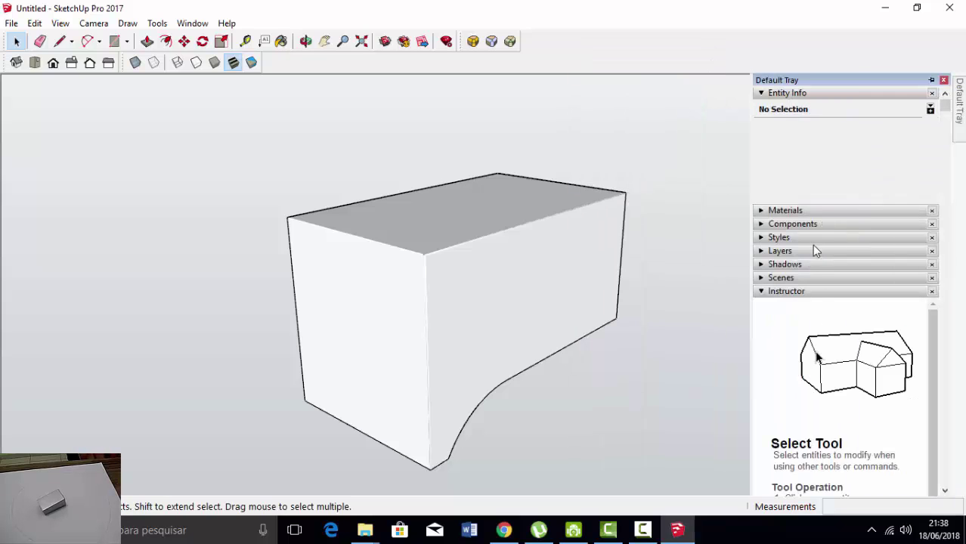
click(763, 93)
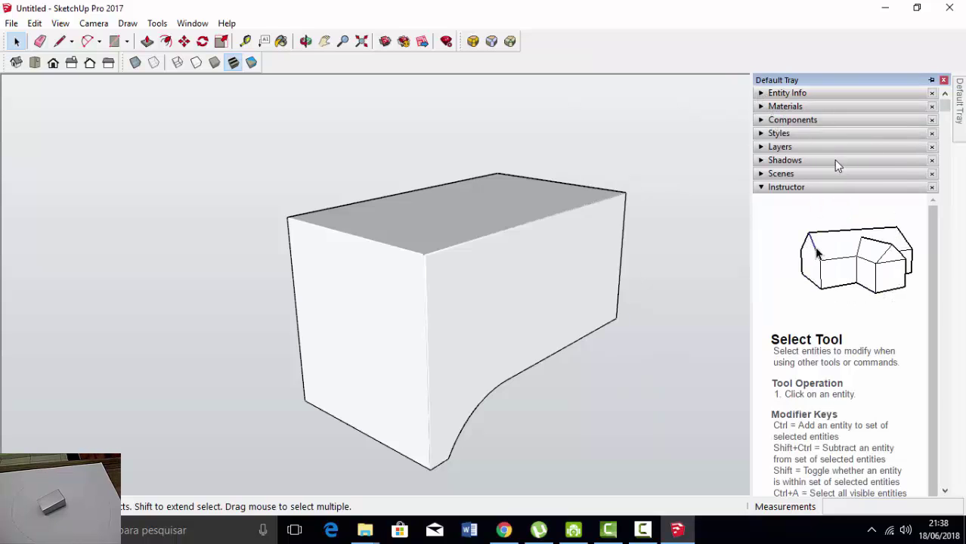
click(762, 106)
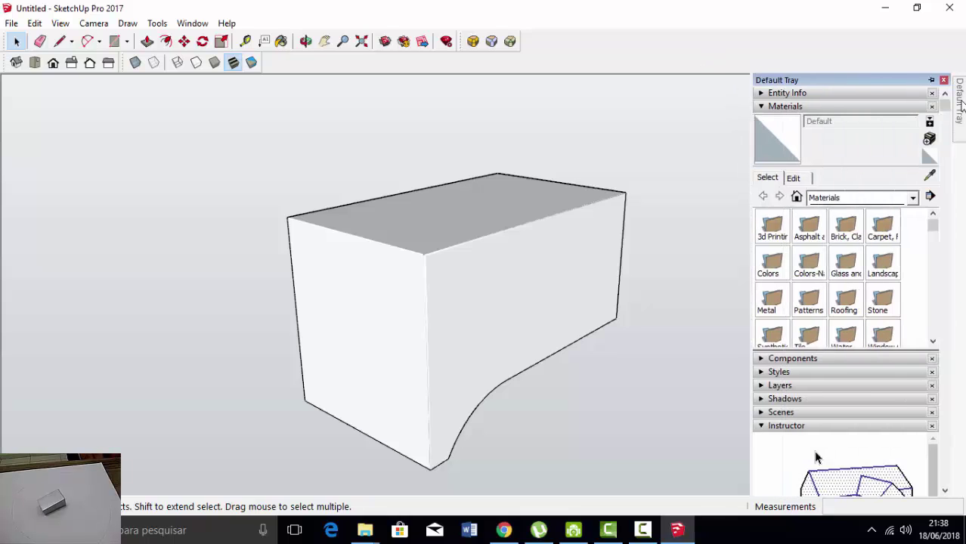
click(945, 80)
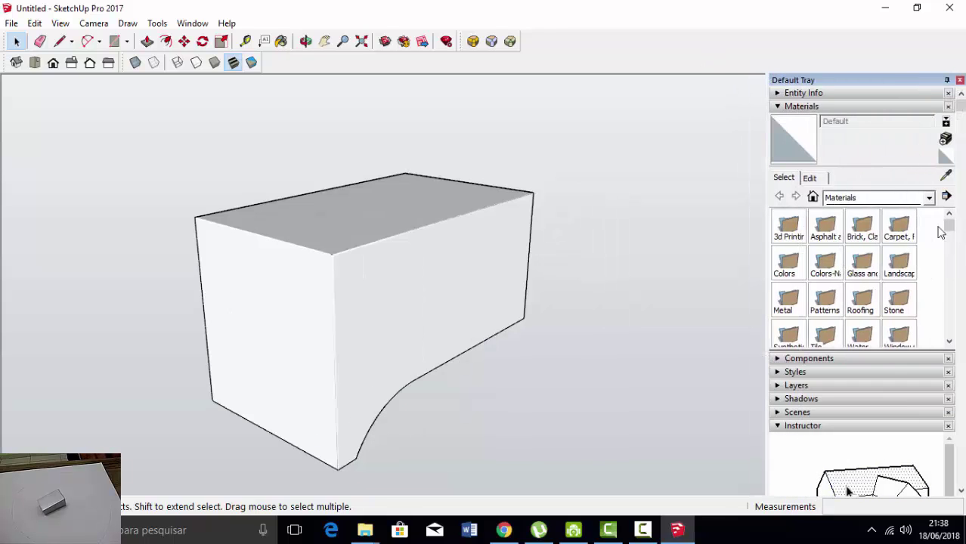
click(858, 198)
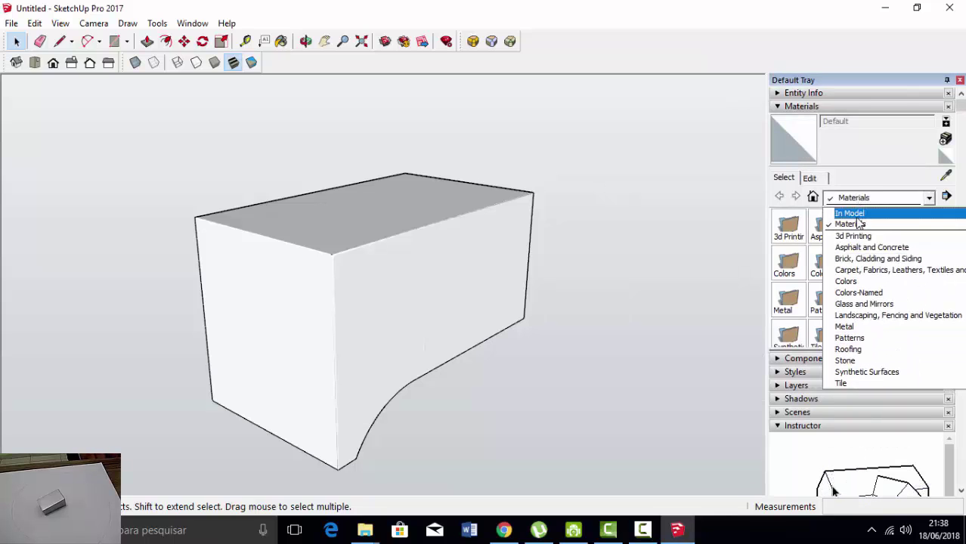
click(847, 281)
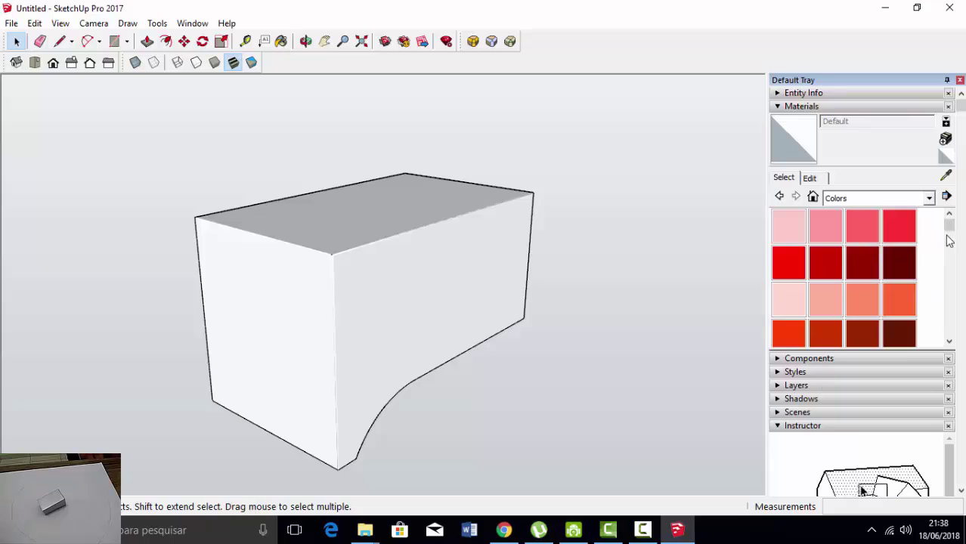
Paint the block Color M05, then repaint it with the lighter Color M01
drag(950, 227, 951, 319)
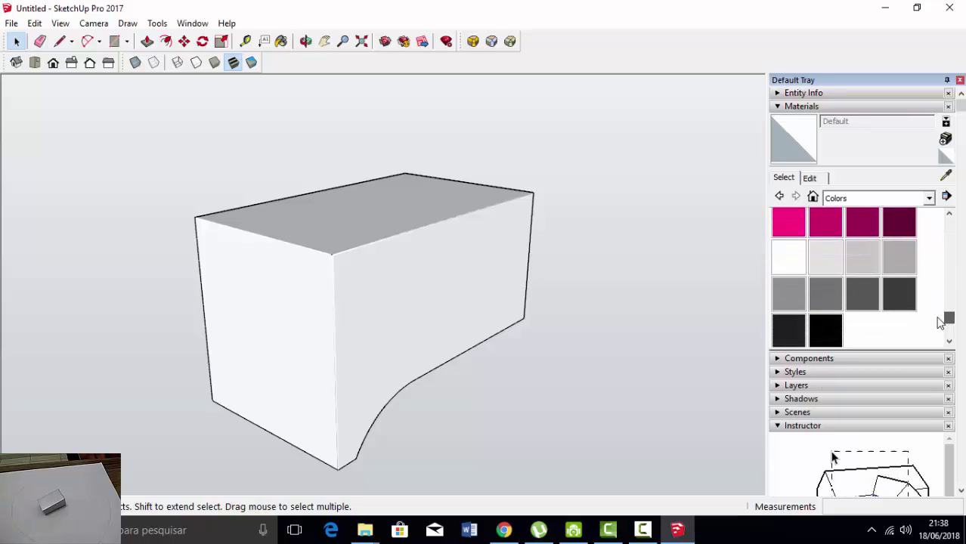
click(830, 296)
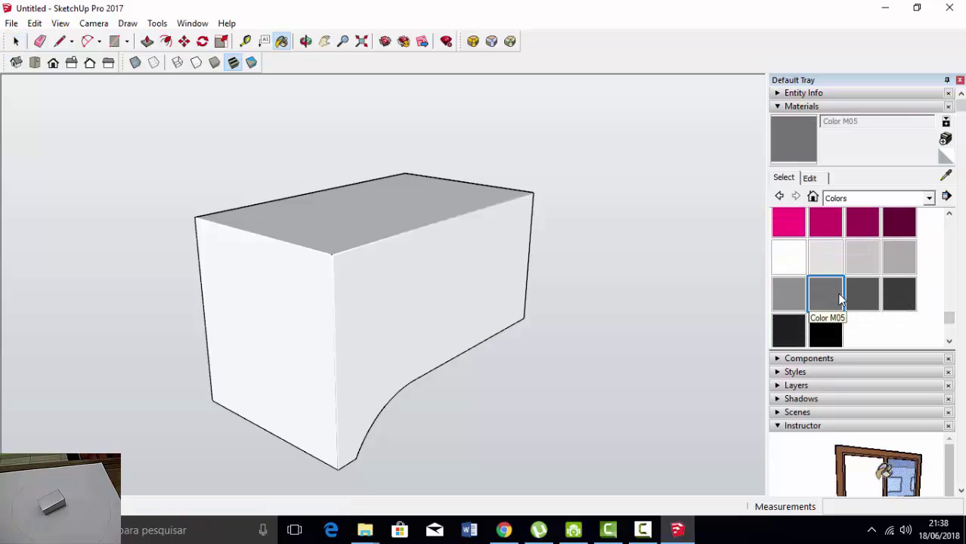
click(442, 266)
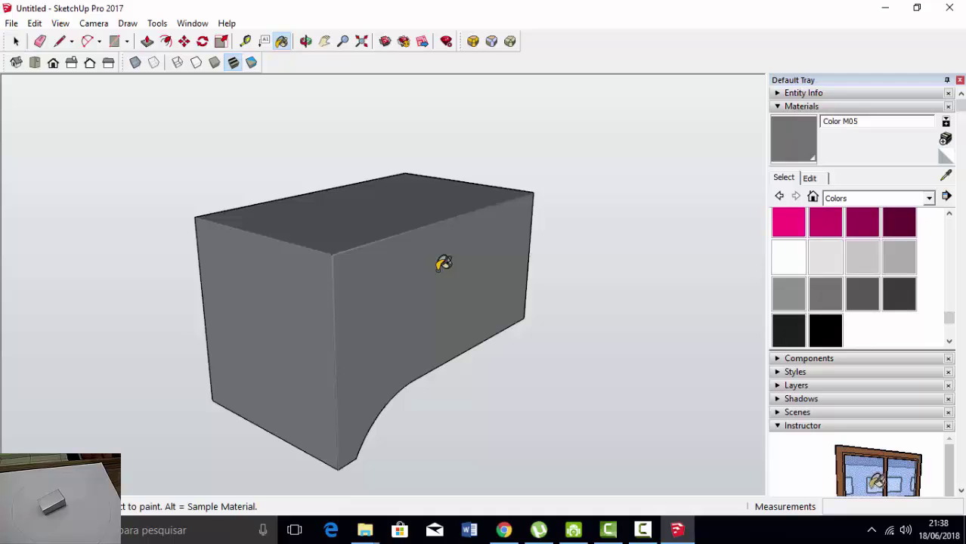
click(826, 256)
click(421, 242)
scroll(503, 243, down, 1)
scroll(478, 234, down, 2)
mouse_move(479, 235)
middle_down()
mouse_move(431, 273)
mouse_move(421, 233)
mouse_move(404, 221)
middle_up()
scroll(416, 248, up, 2)
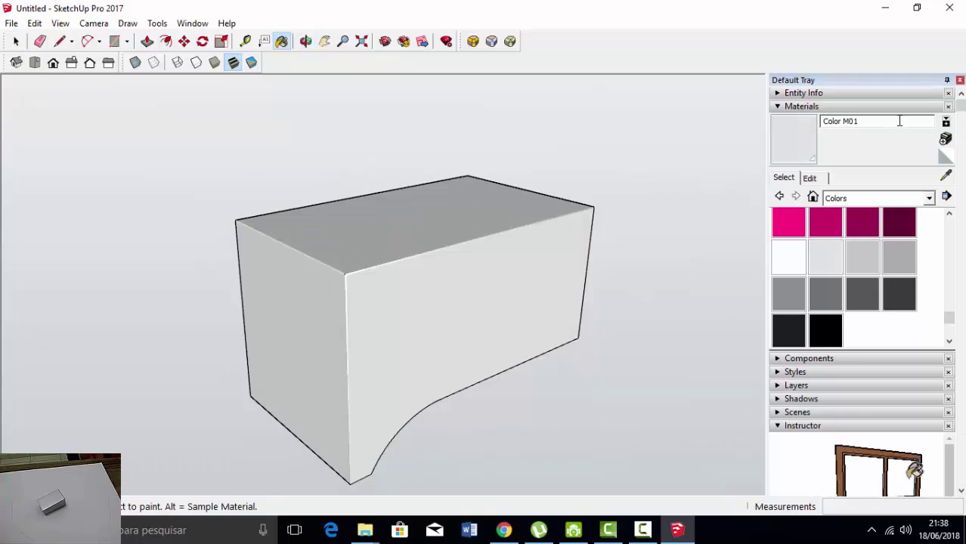
click(946, 80)
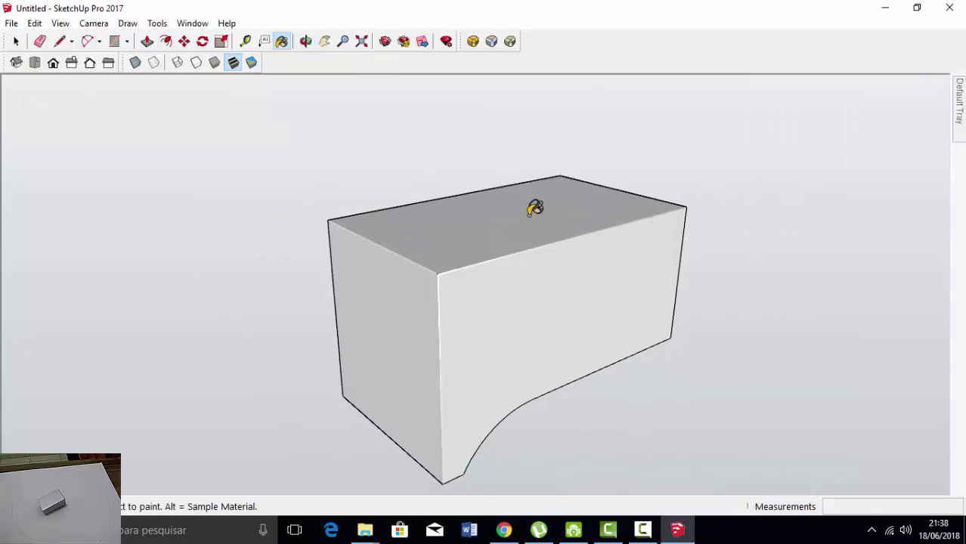
scroll(408, 259, down, 2)
middle_drag(408, 258, 495, 292)
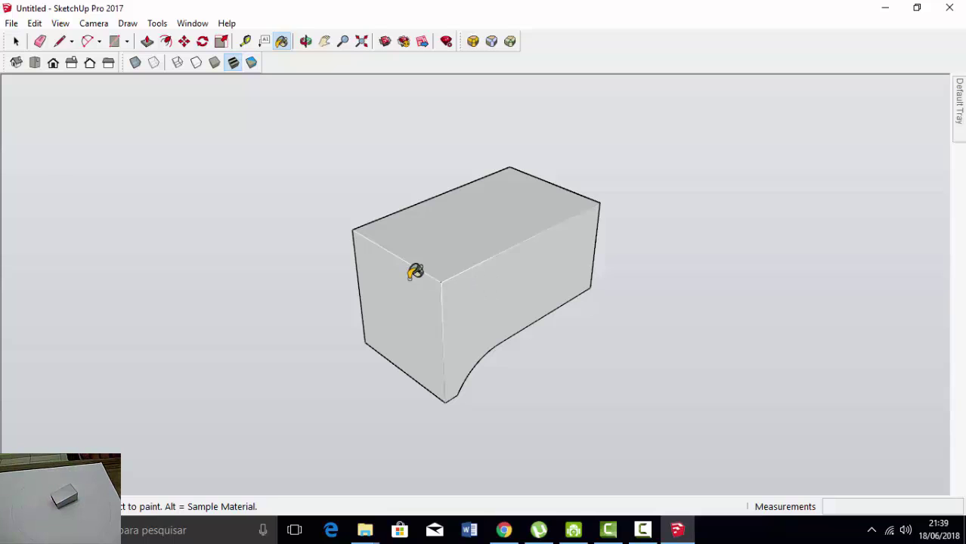
mouse_move(409, 270)
middle_down()
mouse_move(662, 252)
mouse_move(666, 268)
mouse_move(526, 187)
mouse_move(574, 263)
mouse_move(528, 294)
mouse_move(399, 288)
mouse_move(442, 246)
mouse_move(453, 275)
middle_up()
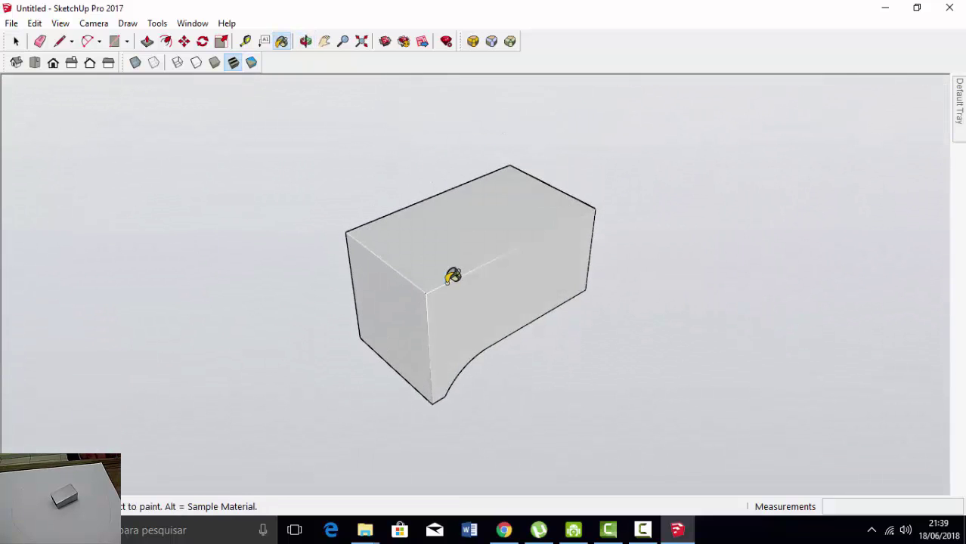
scroll(453, 276, up, 2)
scroll(459, 195, up, 1)
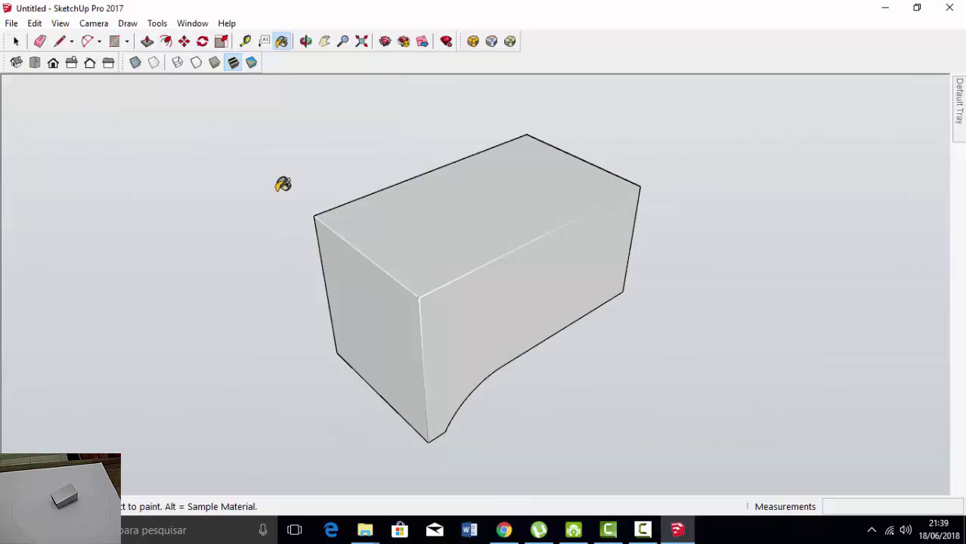
mouse_move(336, 232)
middle_down()
mouse_move(458, 183)
mouse_move(488, 255)
mouse_move(429, 272)
mouse_move(459, 311)
middle_up()
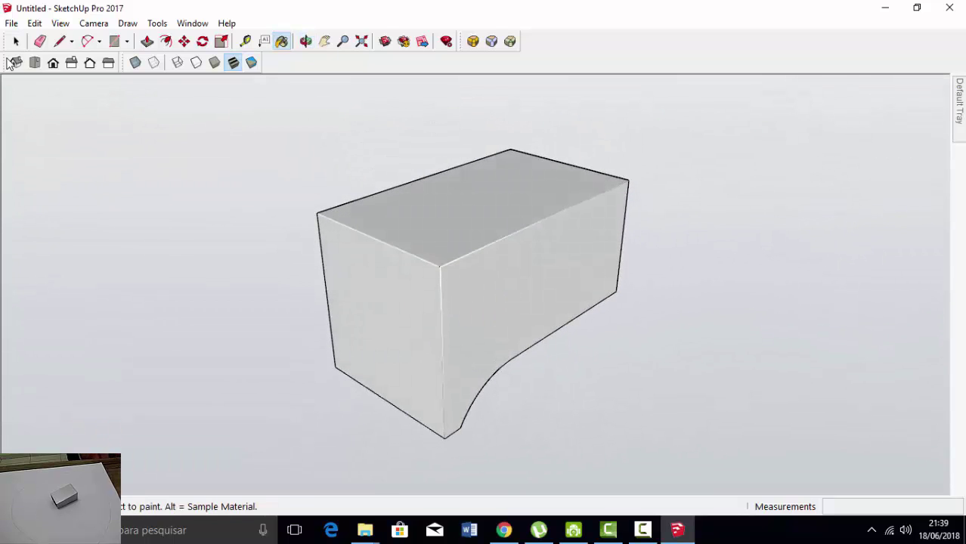
click(16, 41)
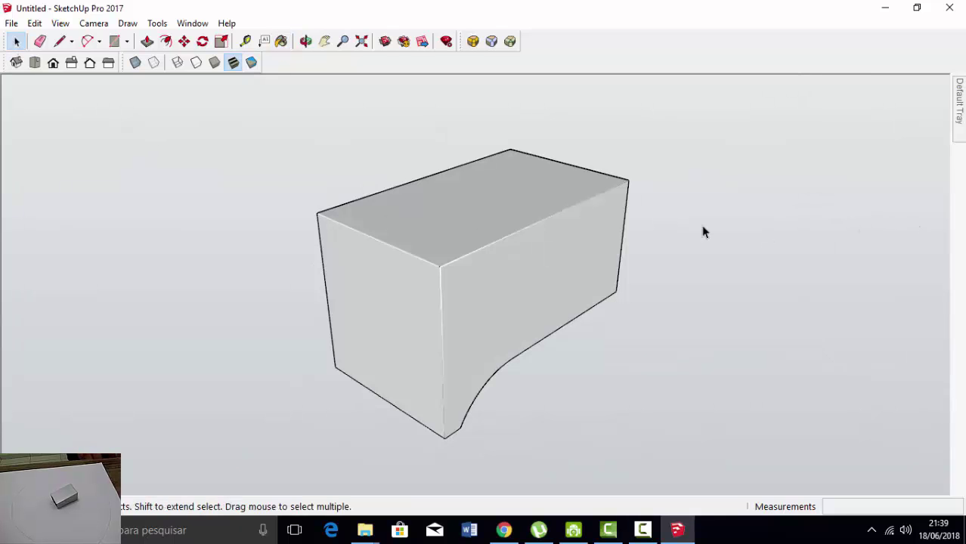